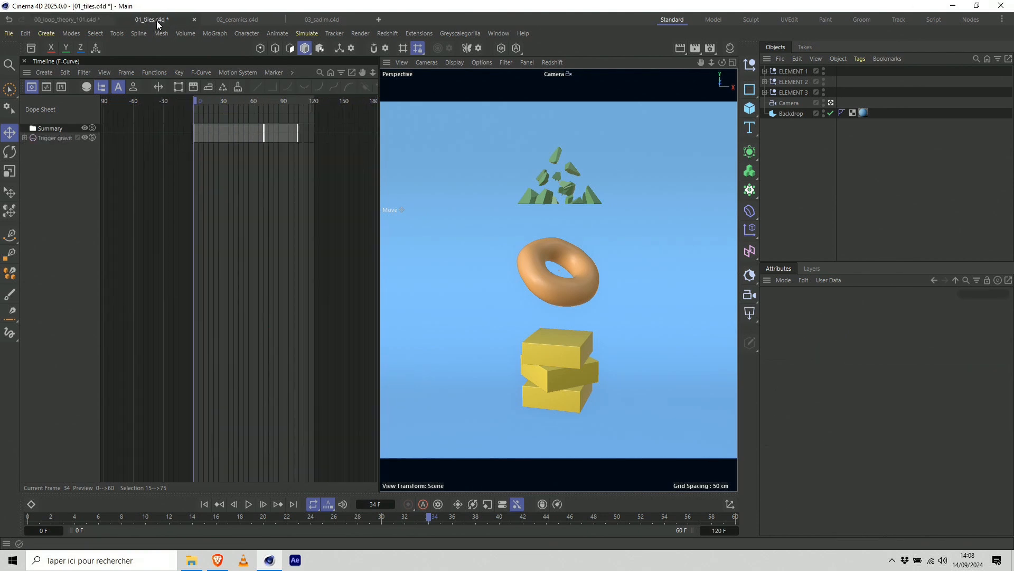
Play back the falling tiles simulation, inspect the Tiles cloth tag settings and scrub through the animation.
left_click(249, 505)
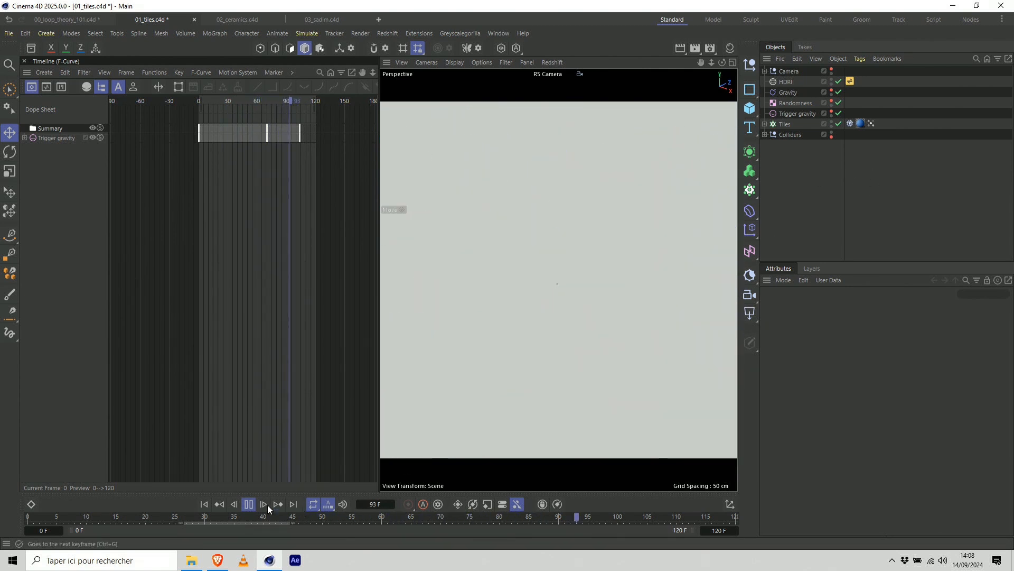
left_click(248, 504)
key("shift+f")
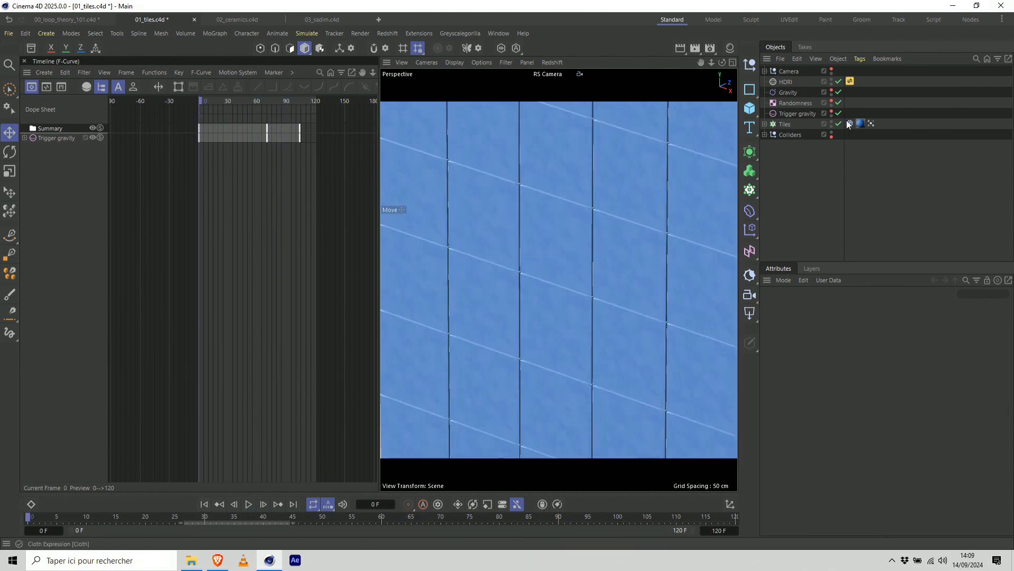
left_click(850, 123)
left_click_drag(296, 516, 731, 491)
left_click_drag(599, 522, 317, 519)
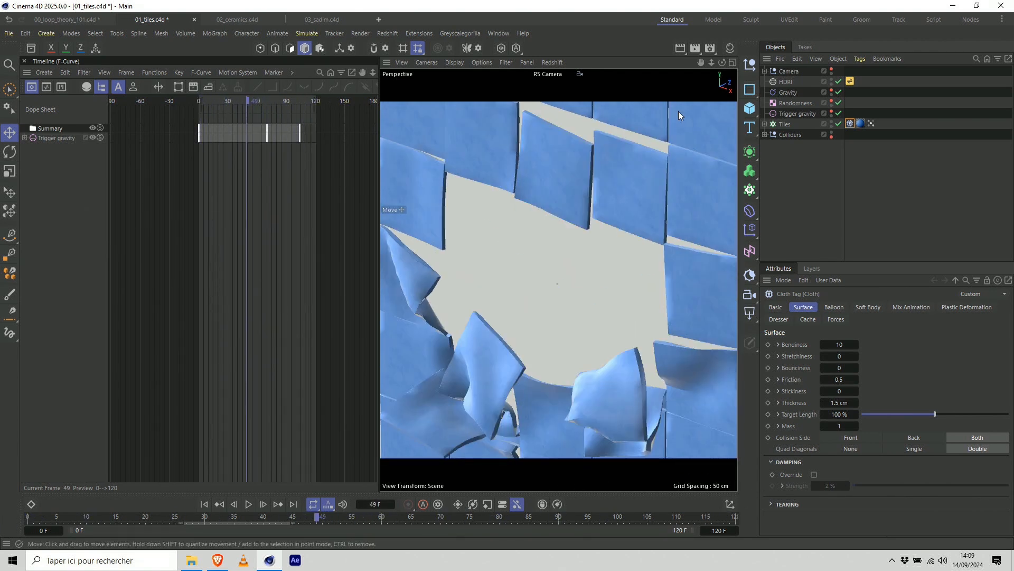
Bake the Tiles cloner as Alembic for frames 0 to 120, reviewing the export settings and keeping Merge Generated enabled.
left_click(788, 126)
right_click(788, 125)
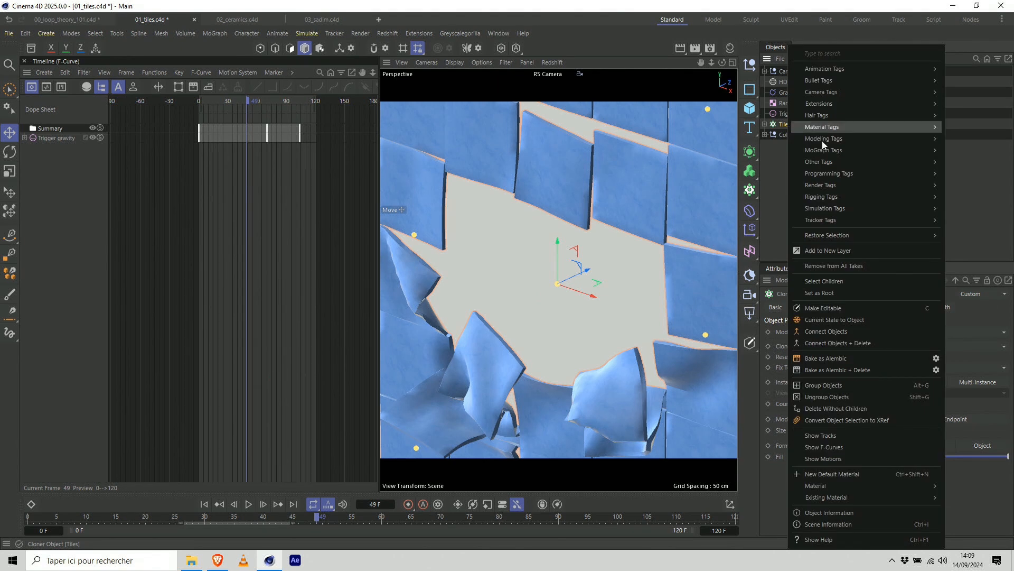
left_click(936, 358)
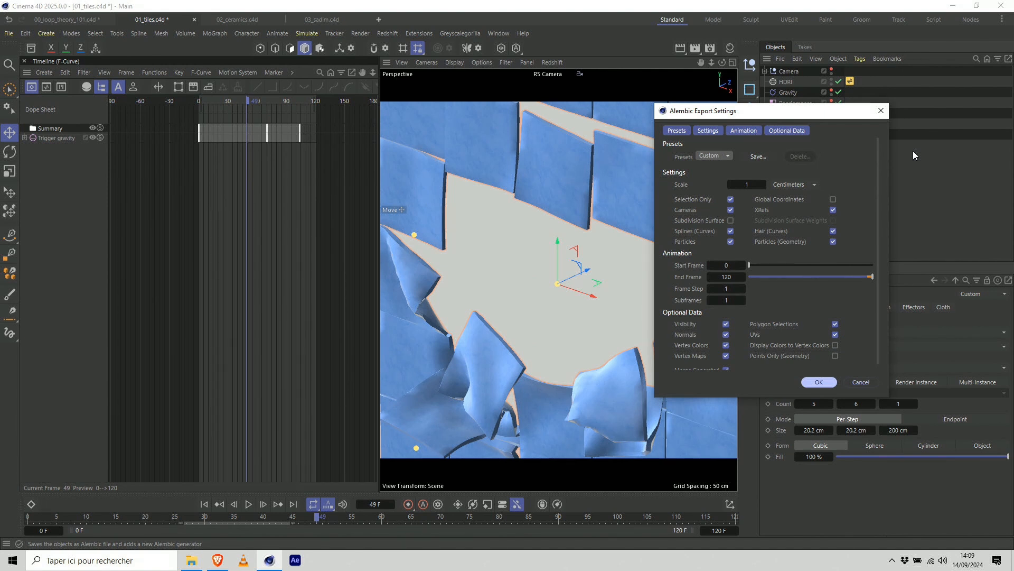
left_click(709, 131)
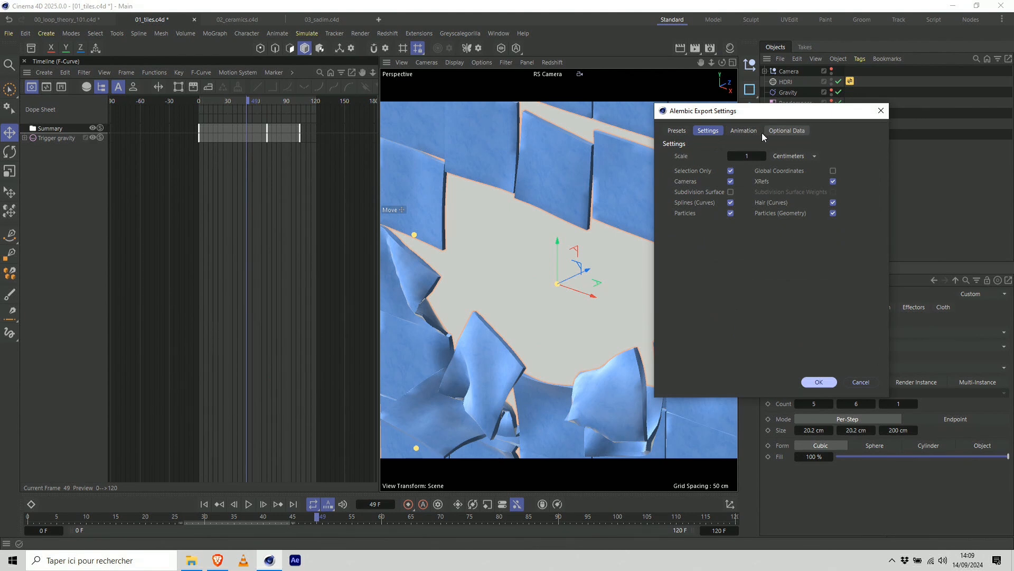
left_click(787, 131)
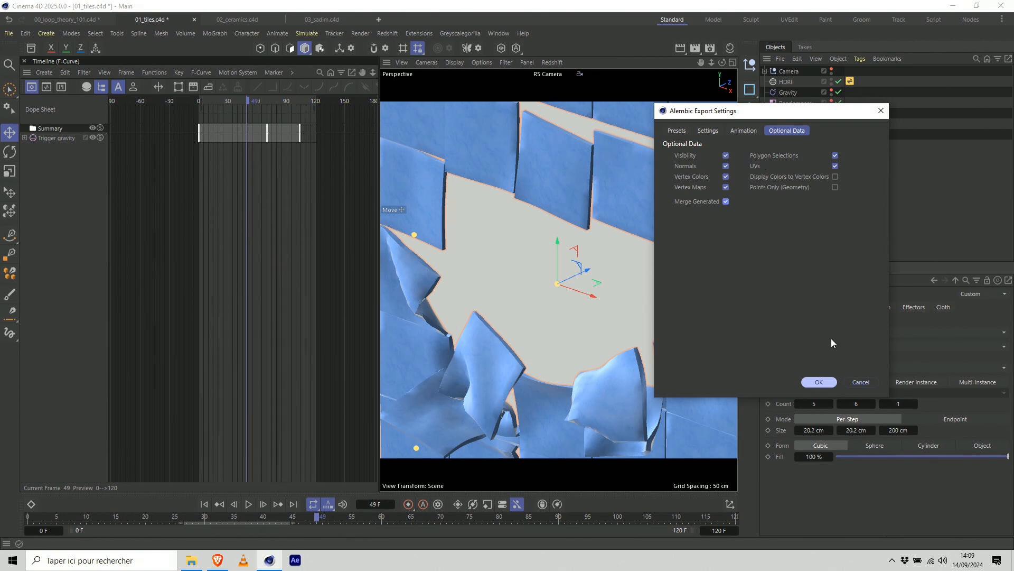
left_click(826, 381)
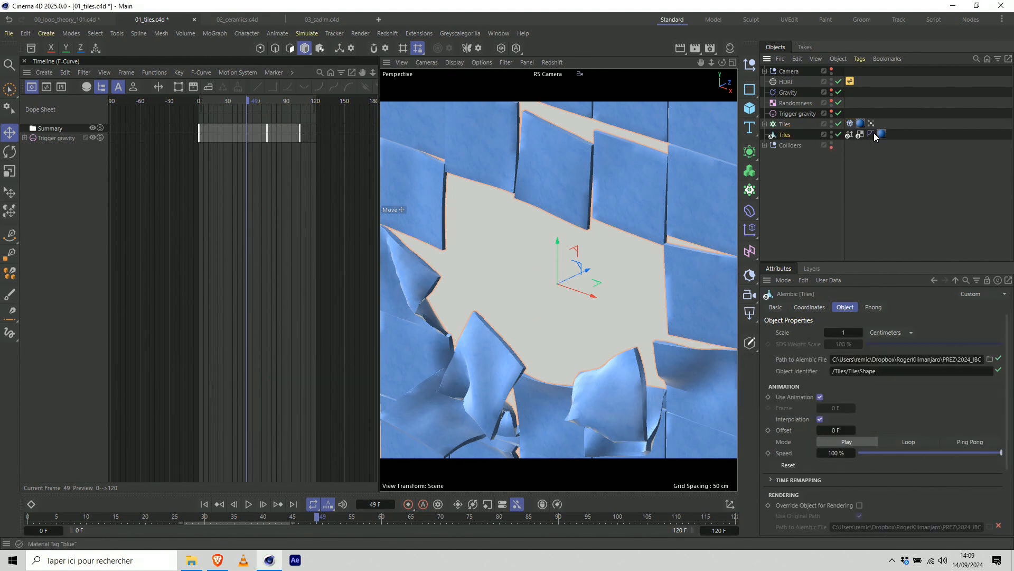
Disable and hide the original Tiles cloner, and scrub the timeline to check the baked Alembic tiles.
left_click(838, 124)
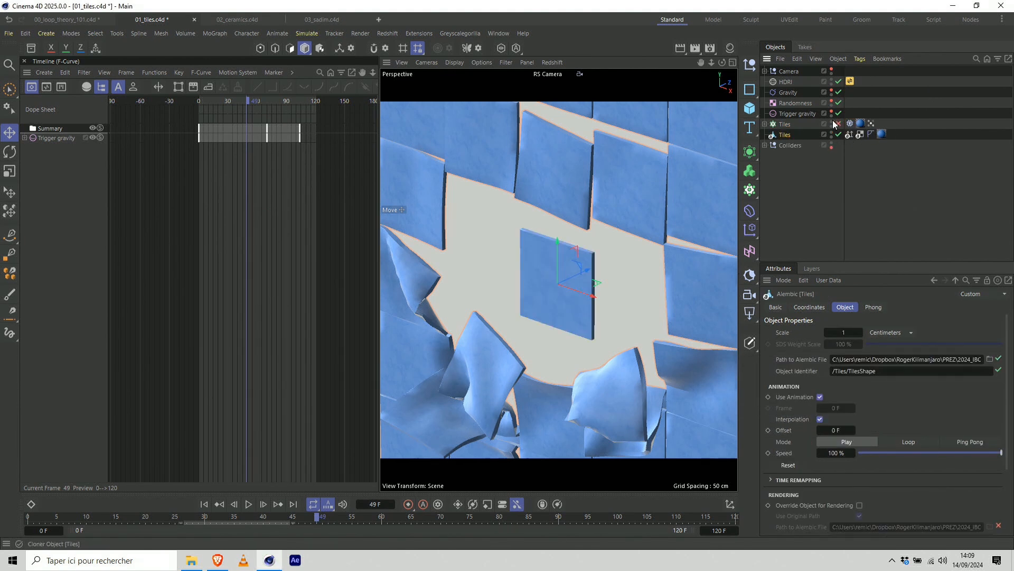
left_click(832, 125)
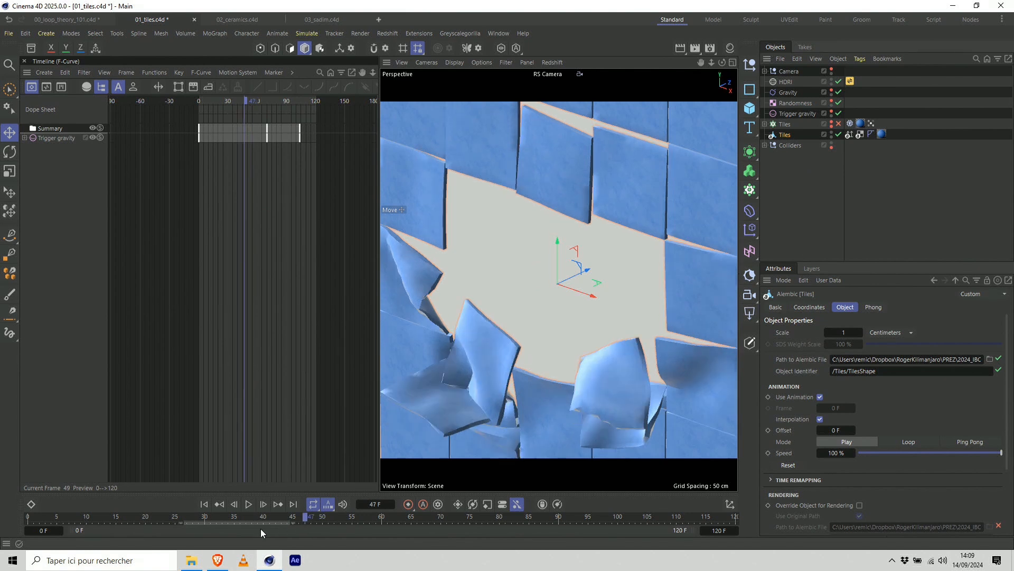
left_click_drag(492, 539, 388, 499)
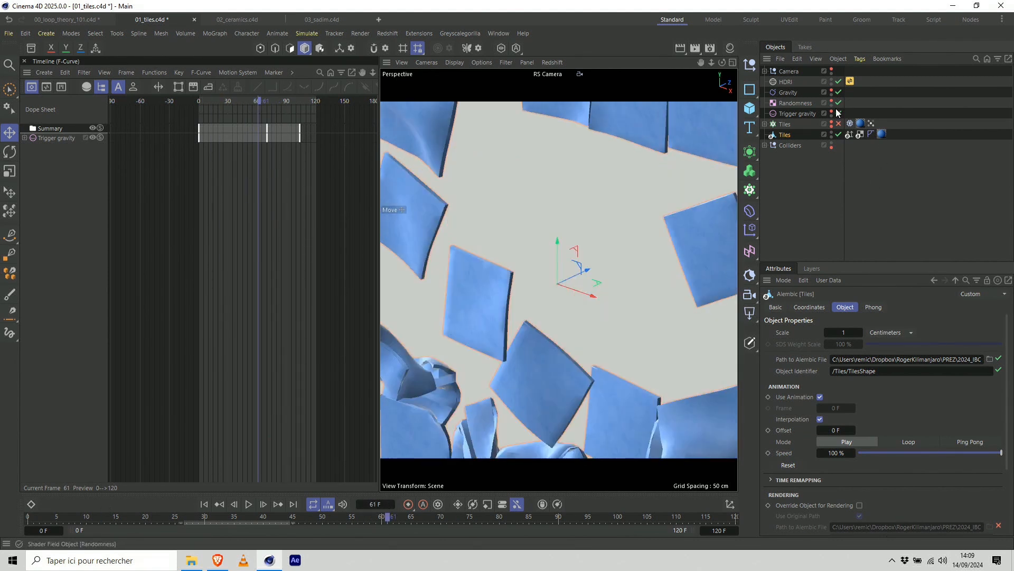
key("alt+Tab")
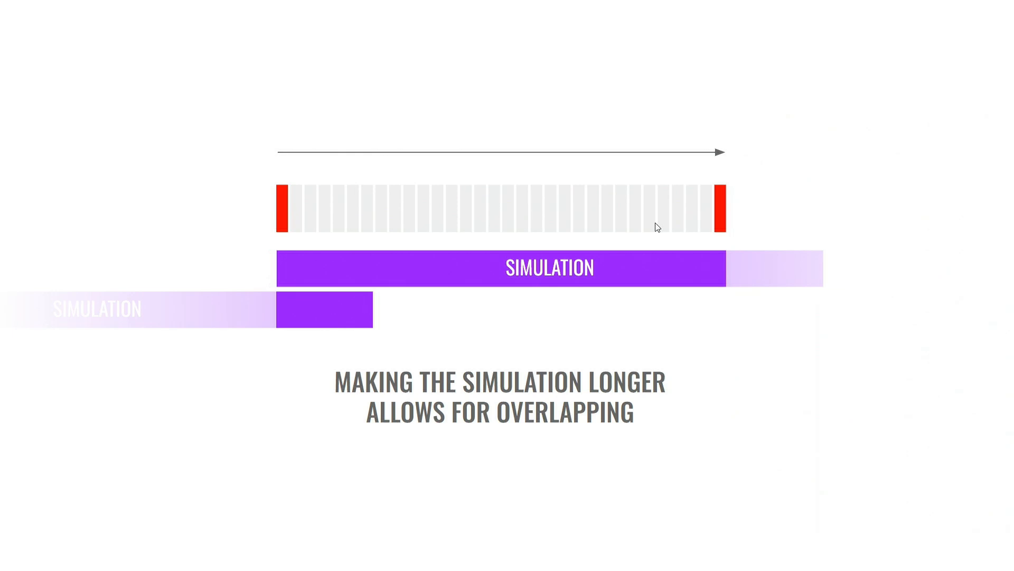
key("alt+Tab")
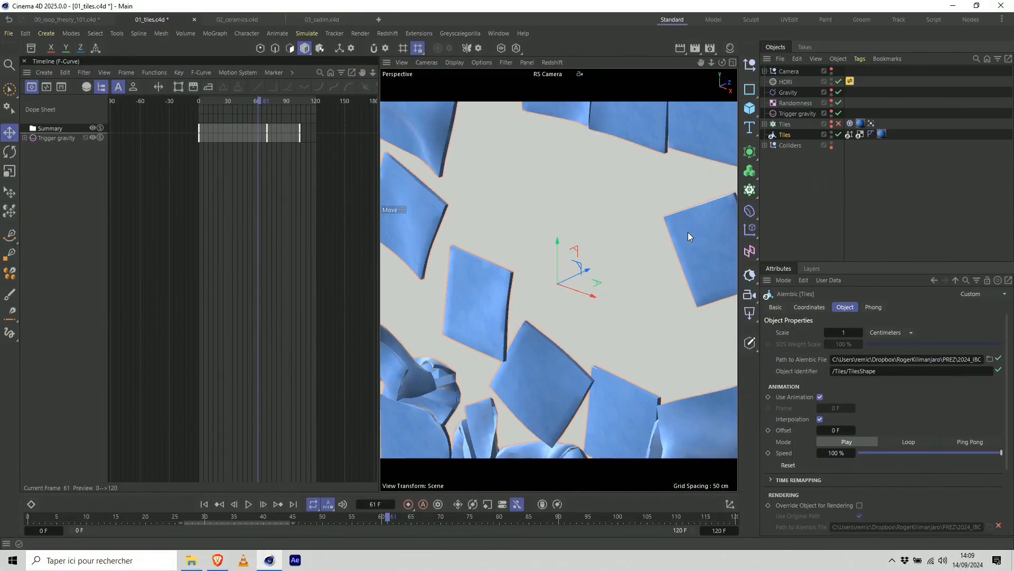
Duplicate the baked Tiles Alembic object below the original and set the project's end frame to 60.
left_click_drag(787, 136, 789, 147, "ctrl")
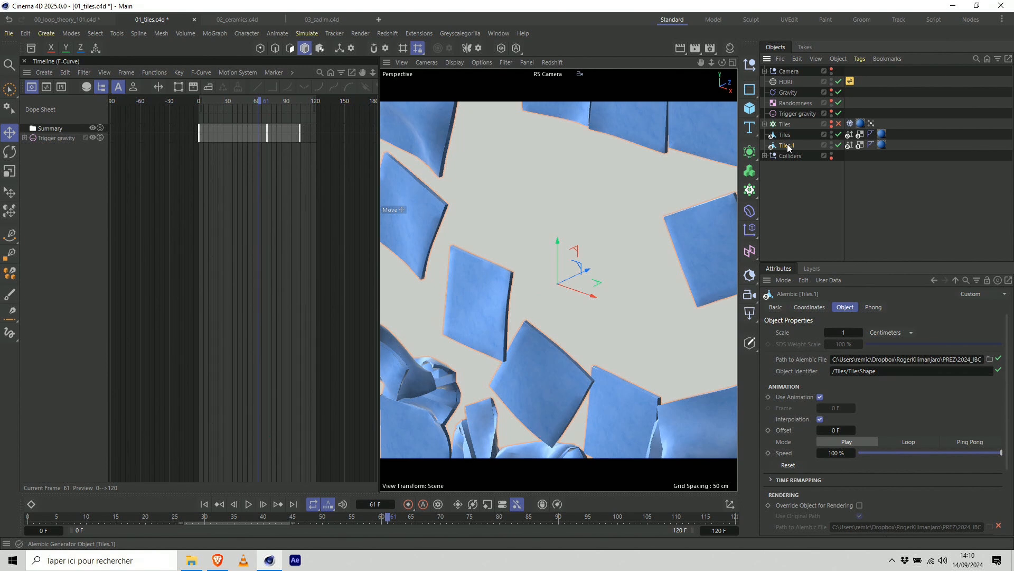
left_click(391, 520)
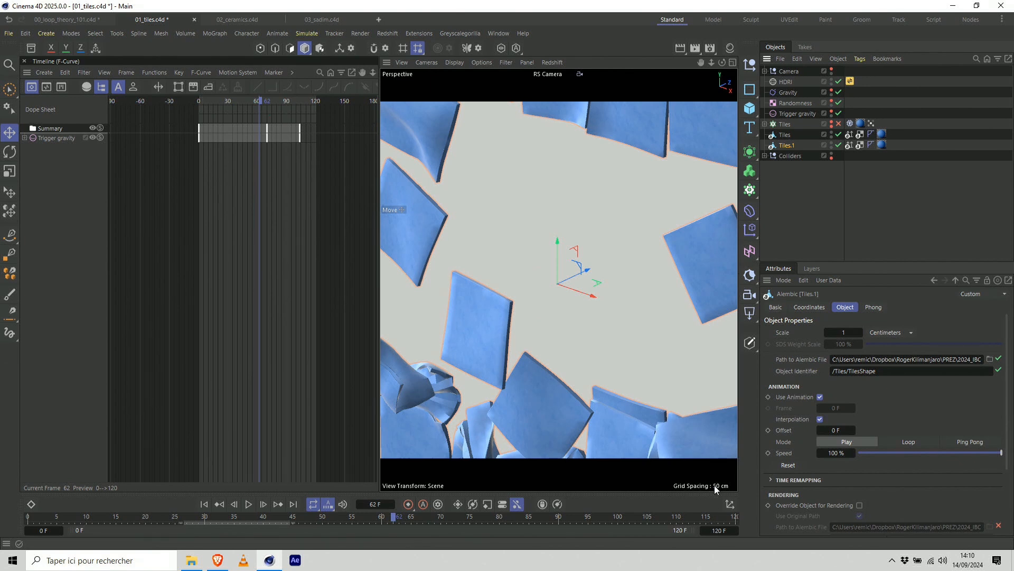
left_click(720, 531)
type("60")
key("Return")
Set the animation offset of the duplicated Alembic tiles, Tiles.1, to -60 F.
left_click(843, 429)
type("-")
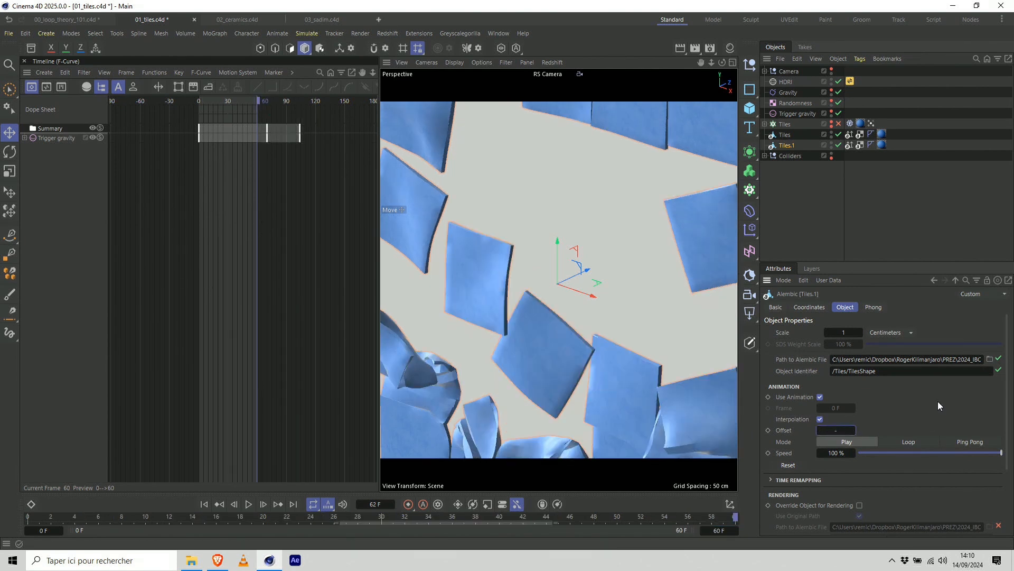
type("60")
key("Return")
left_click(860, 195)
left_click(794, 145)
Compare the first and last frames of the loop, toggling Tiles.1 off and on at the start.
left_click_drag(149, 523, 28, 522)
left_click(837, 144)
left_click(837, 145)
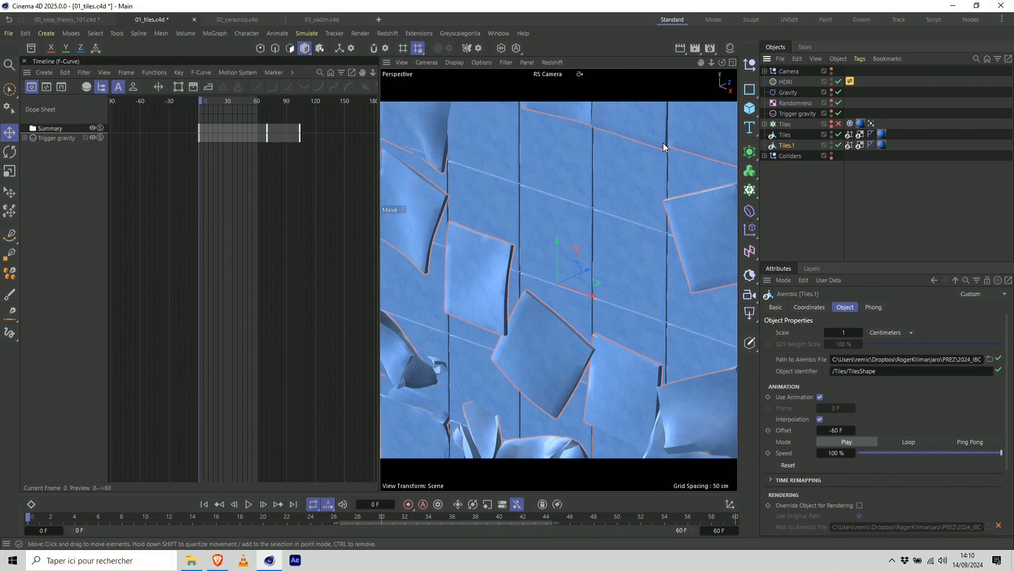
left_click_drag(32, 520, 747, 492)
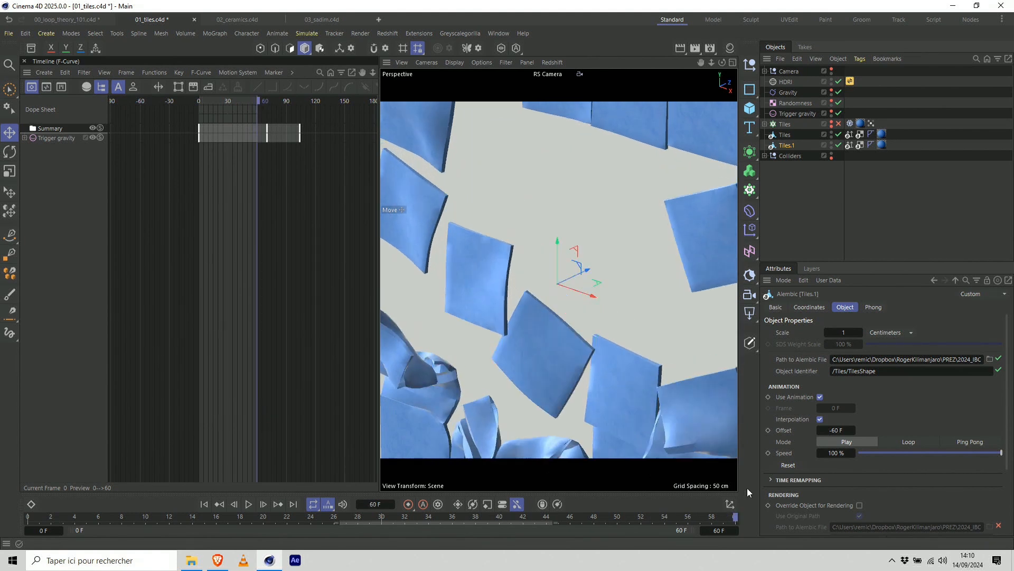
left_click(205, 504)
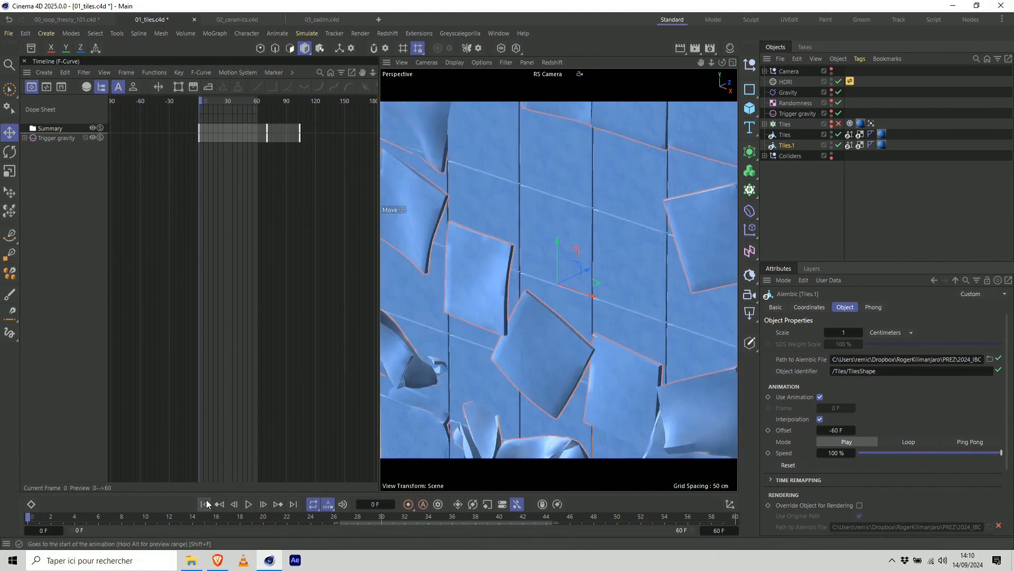
left_click(294, 504)
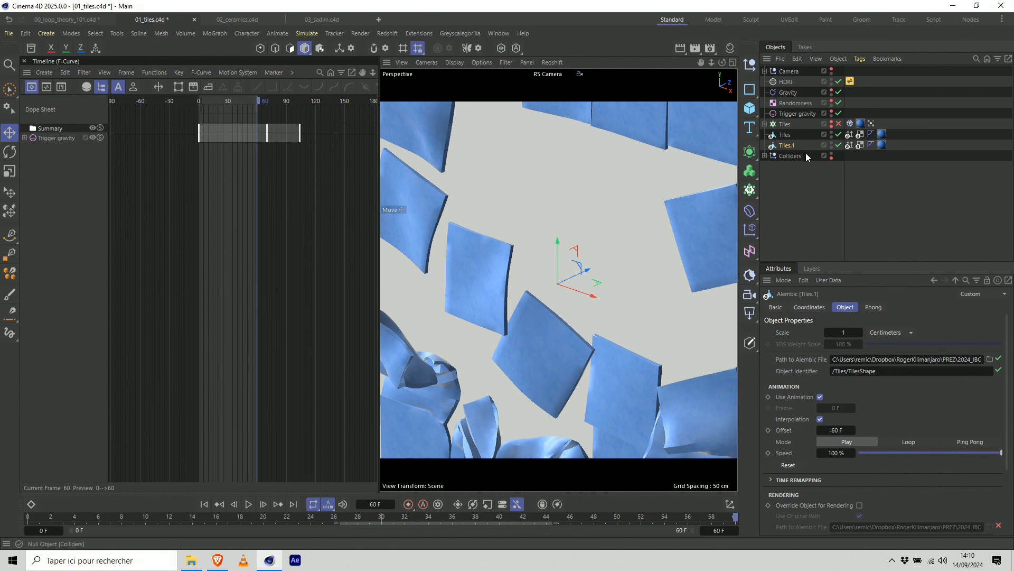
Duplicate the baked Tiles Alembic object above the original and set the copy's animation offset to 60 F.
left_click(792, 136)
left_click_drag(788, 136, 790, 130, "ctrl")
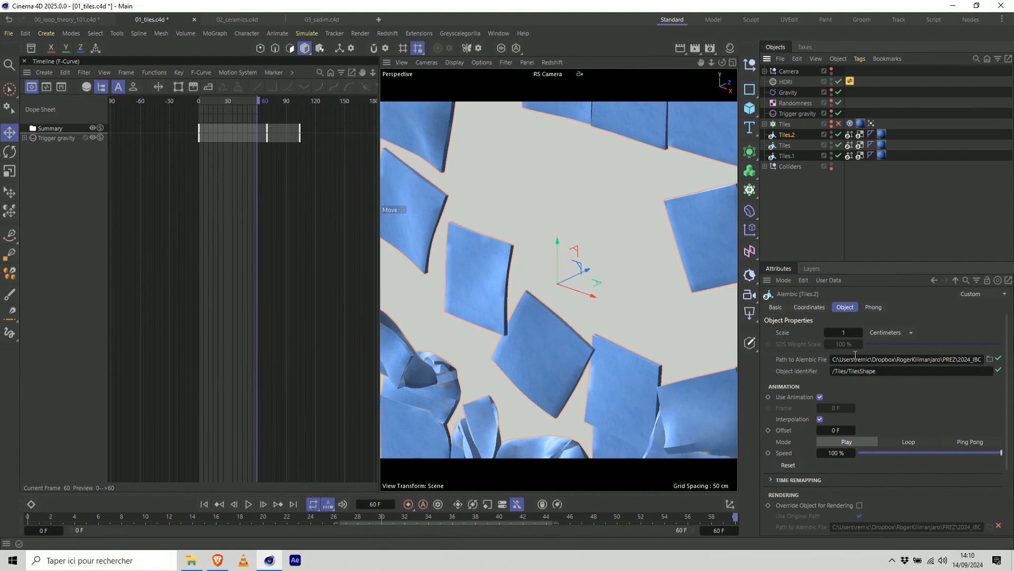
left_click_drag(847, 428, 900, 428)
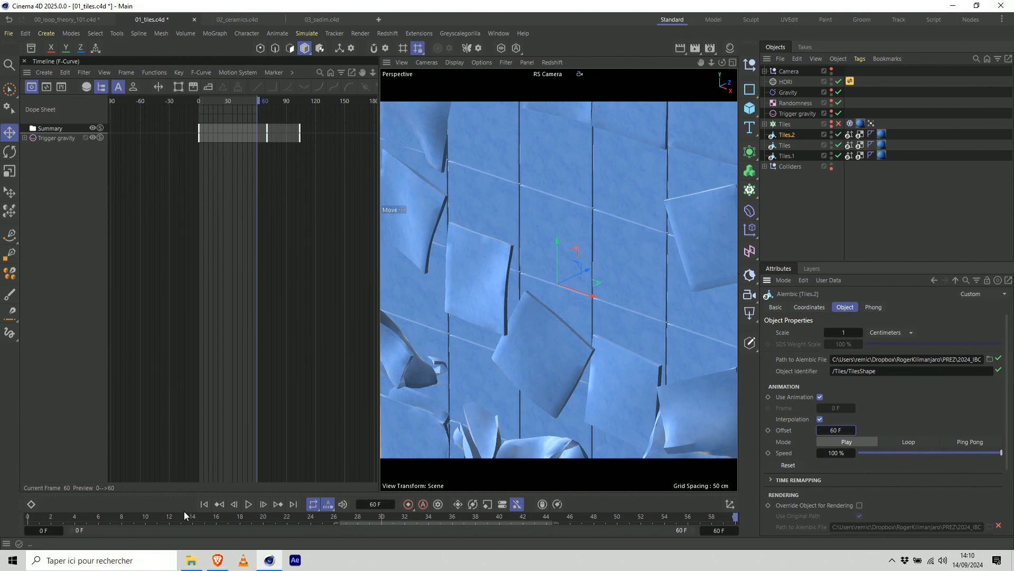
Play the overlapping tiles animation from the first frame with nothing selected to check the loop, and stop playback.
left_click(204, 504)
left_click(246, 505)
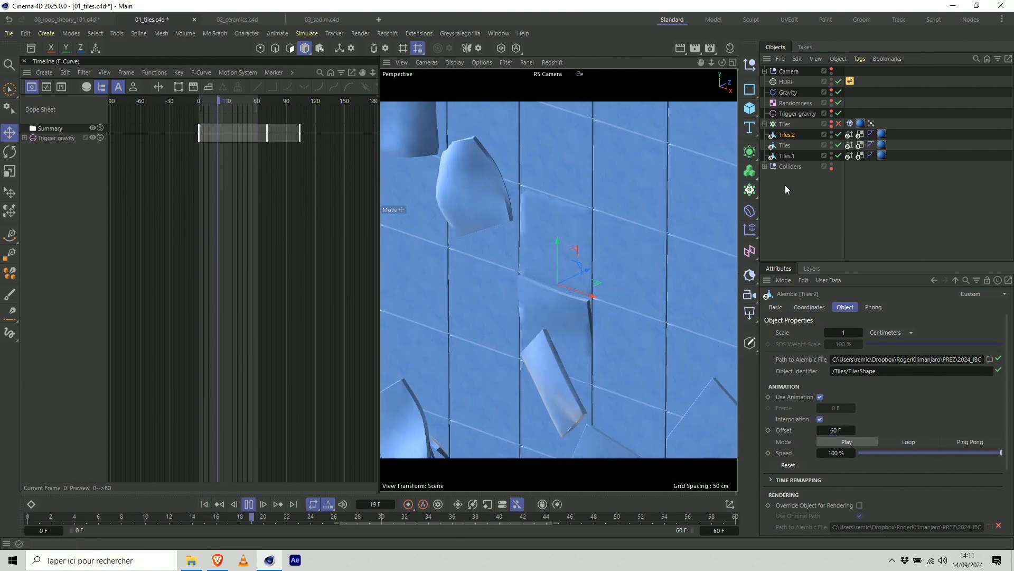
left_click(784, 201)
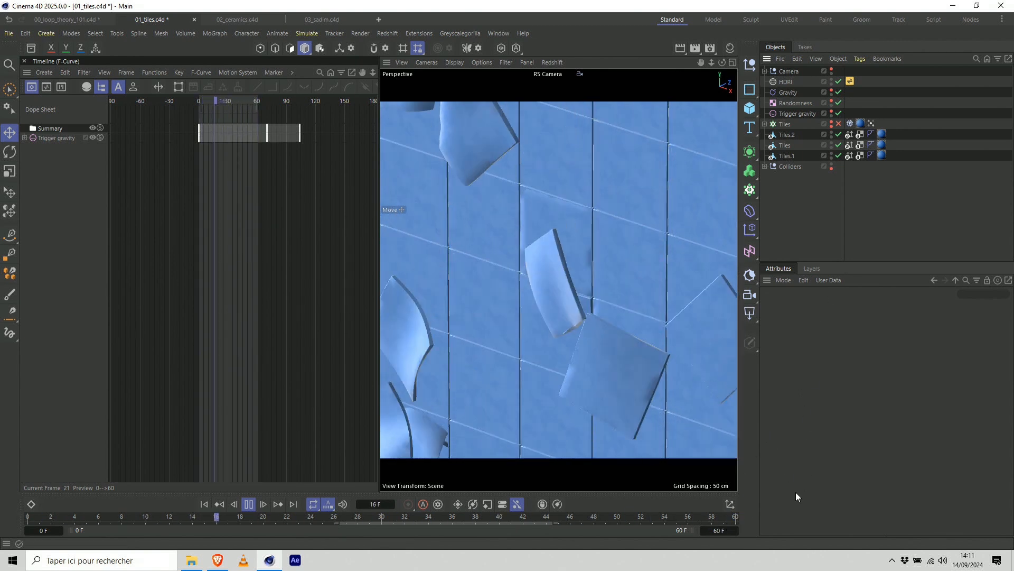
left_click(719, 530)
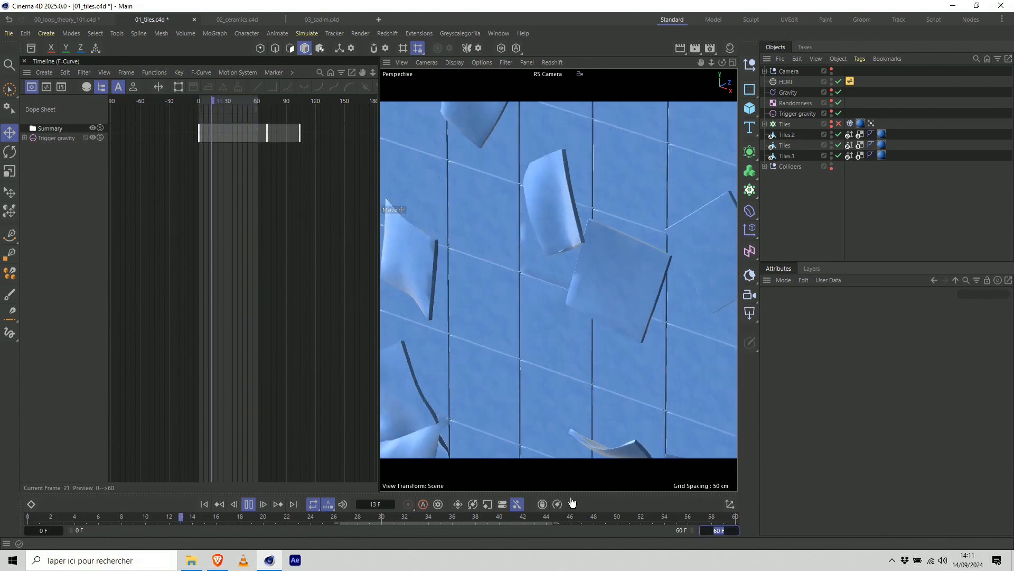
left_click(249, 504)
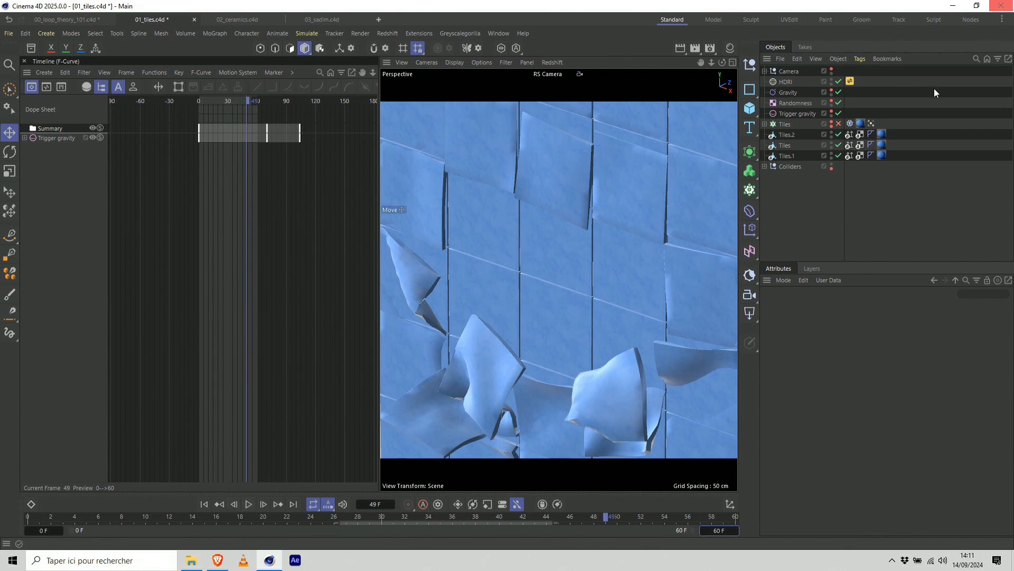
Leave the RS Camera for the default view, hide the Colliders group in the viewport and view the whole tile wall at an angle.
left_click(764, 70)
left_click(839, 81)
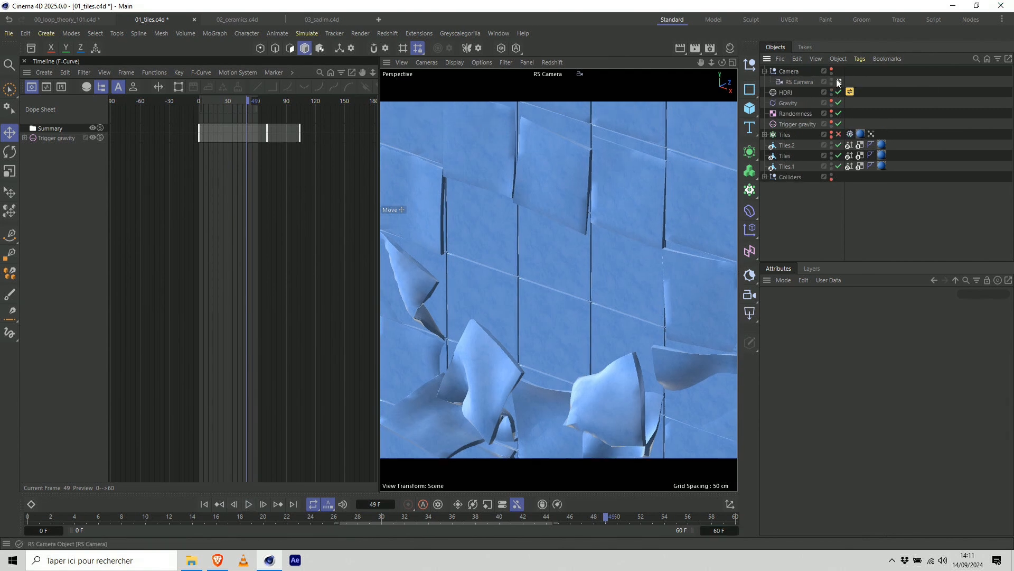
left_click(831, 175)
right_click_drag(575, 286, 671, 267, "alt")
left_click_drag(671, 267, 650, 308, "alt")
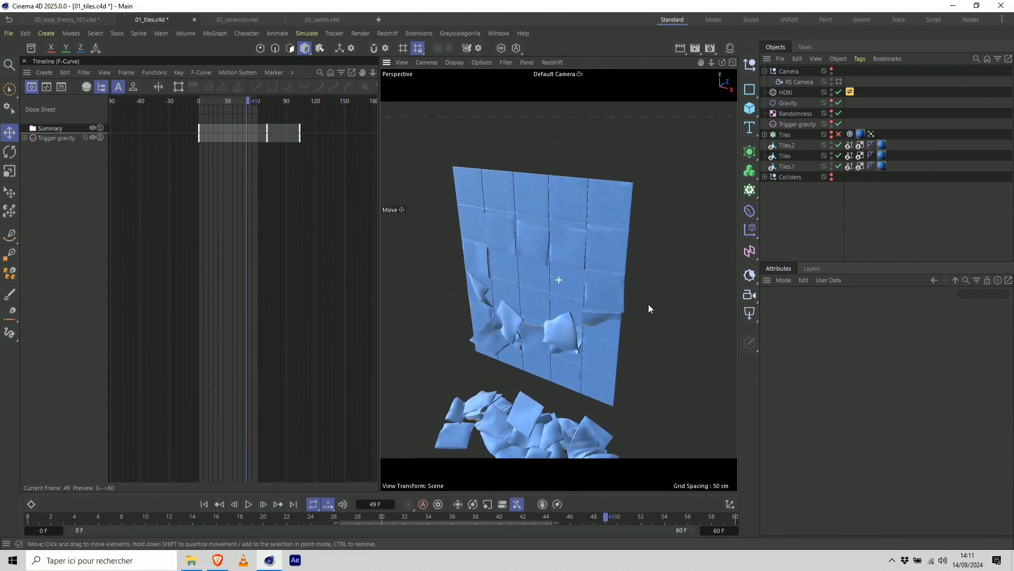
Watch the reference video 02_tiles.mp4 from the ref folder, close the player and return to Cinema 4D.
left_click(191, 560)
double_click(297, 80)
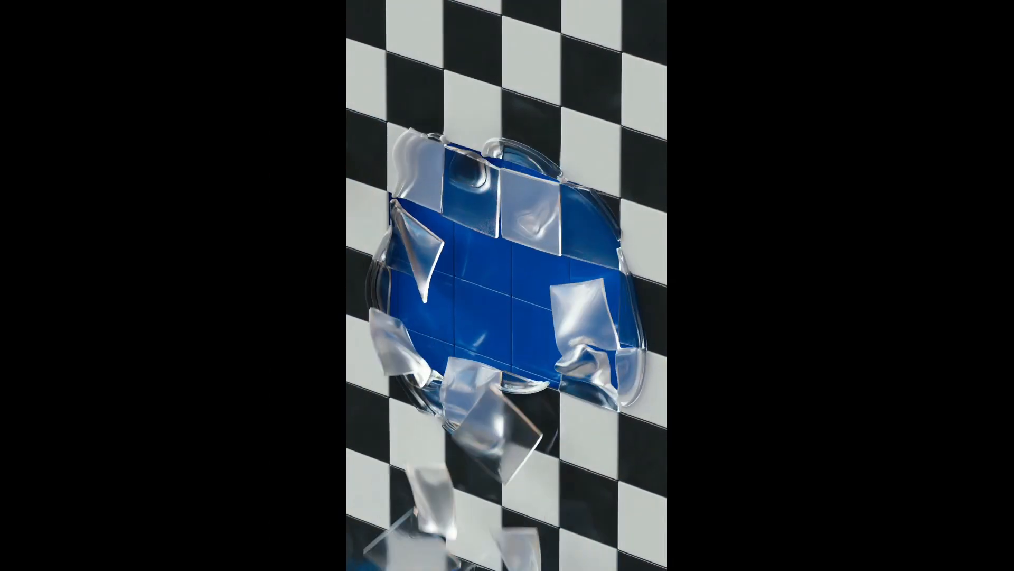
key("Escape")
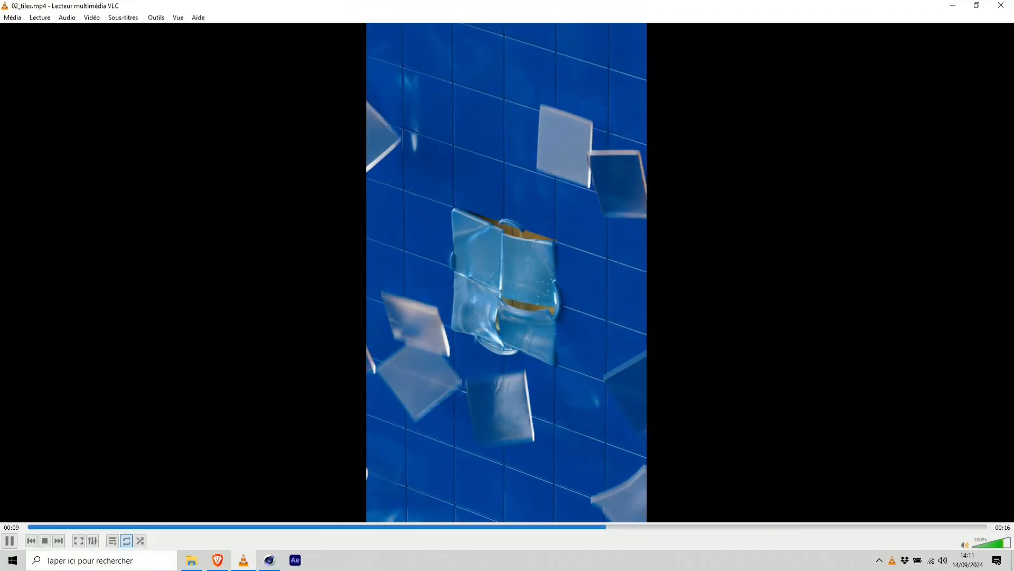
left_click(1001, 6)
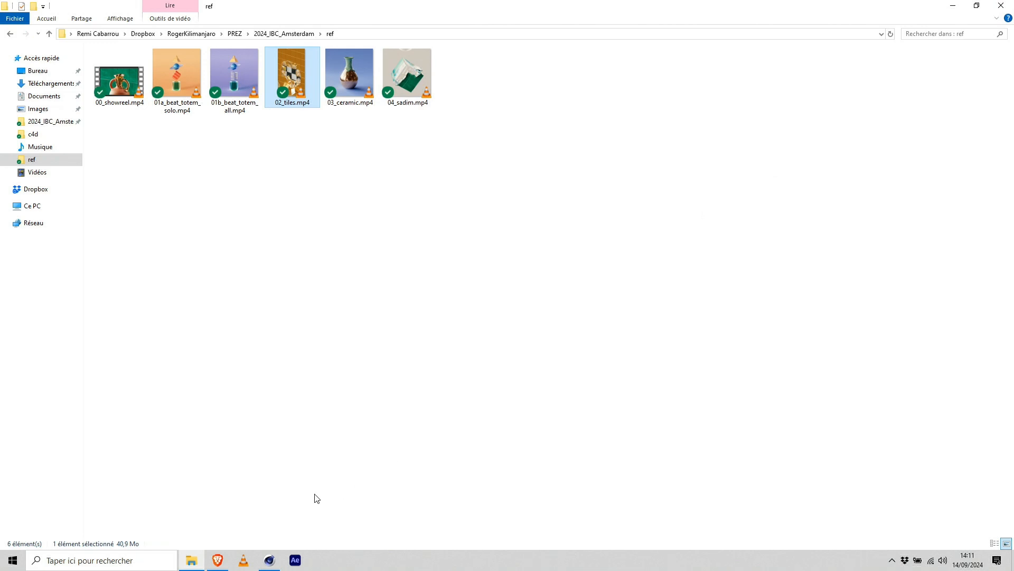
left_click(270, 558)
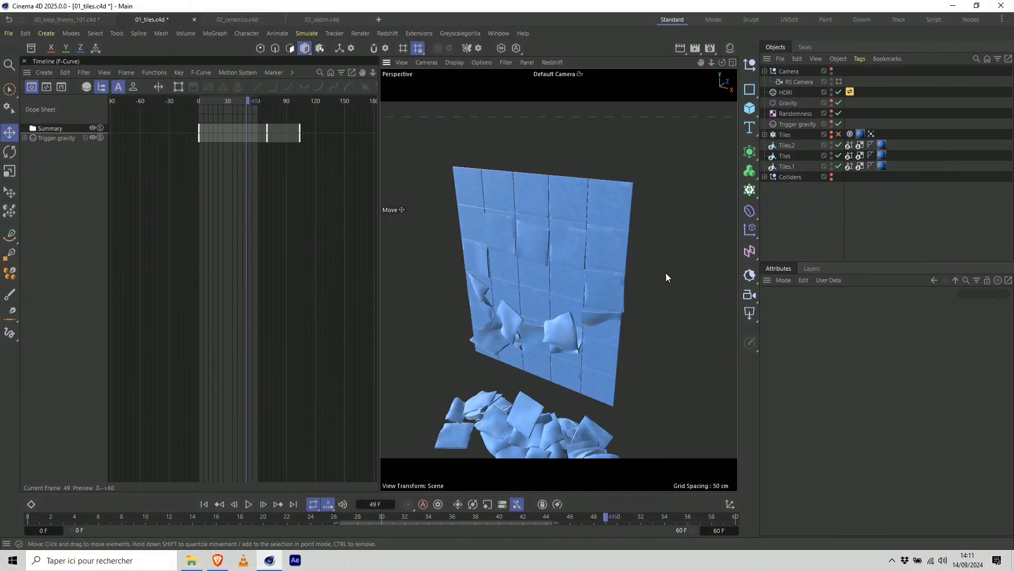
View the wall from the side through the default camera and set the Z position of Tiles.1 to -2 cm.
left_click(839, 81)
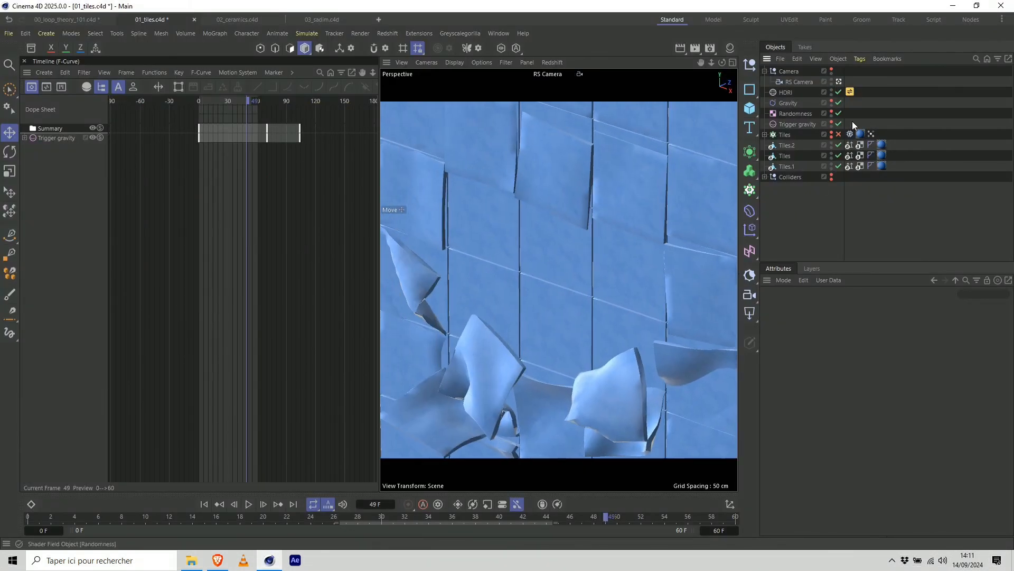
left_click(839, 81)
left_click_drag(651, 208, 736, 174, "alt")
left_click(786, 166)
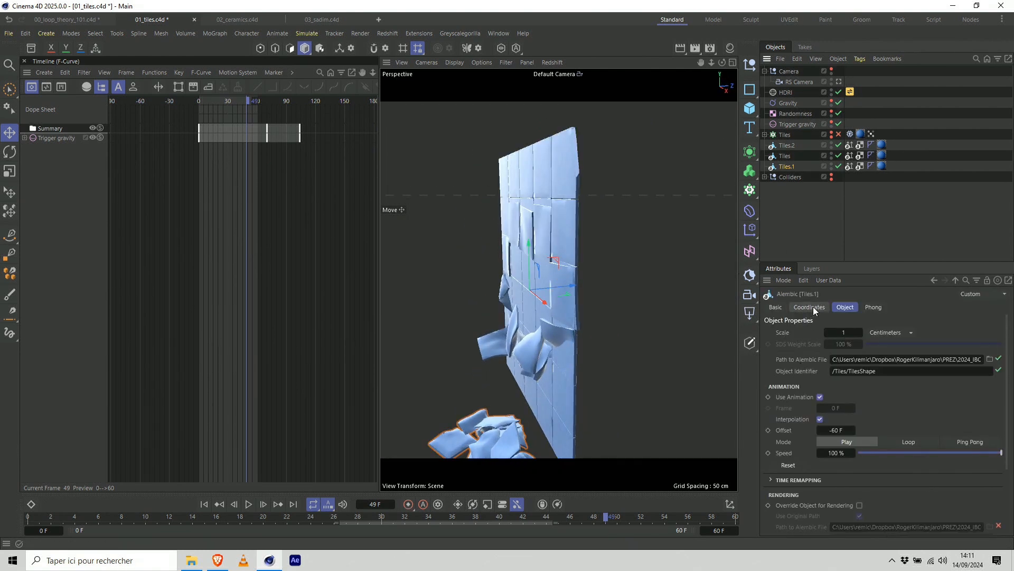
left_click(810, 307)
left_click(795, 372)
left_click(795, 372)
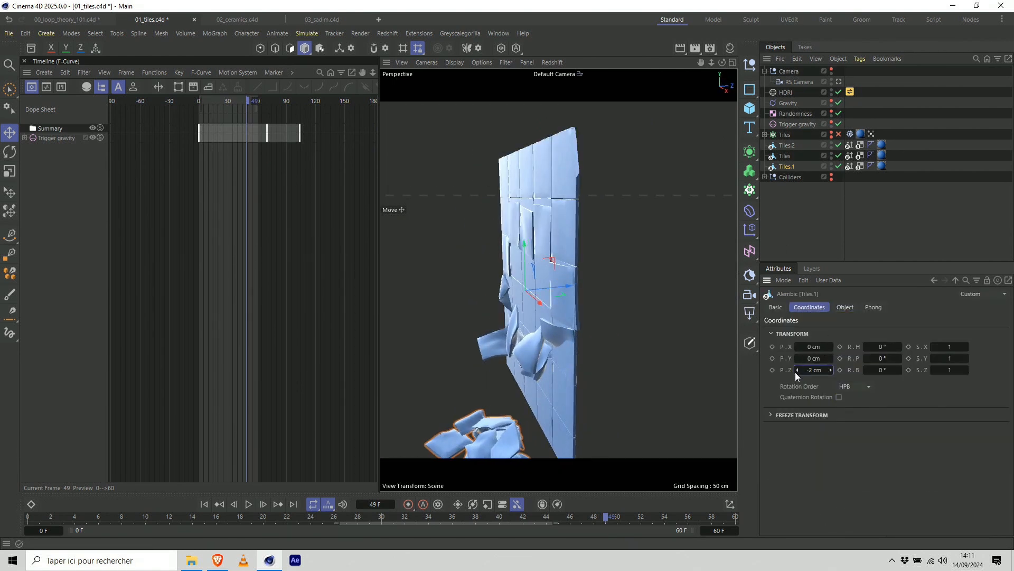
Push Tiles.1 further along negative Z and undo the stray R.B keyframe.
left_click_drag(812, 371, 807, 371)
left_click(838, 370)
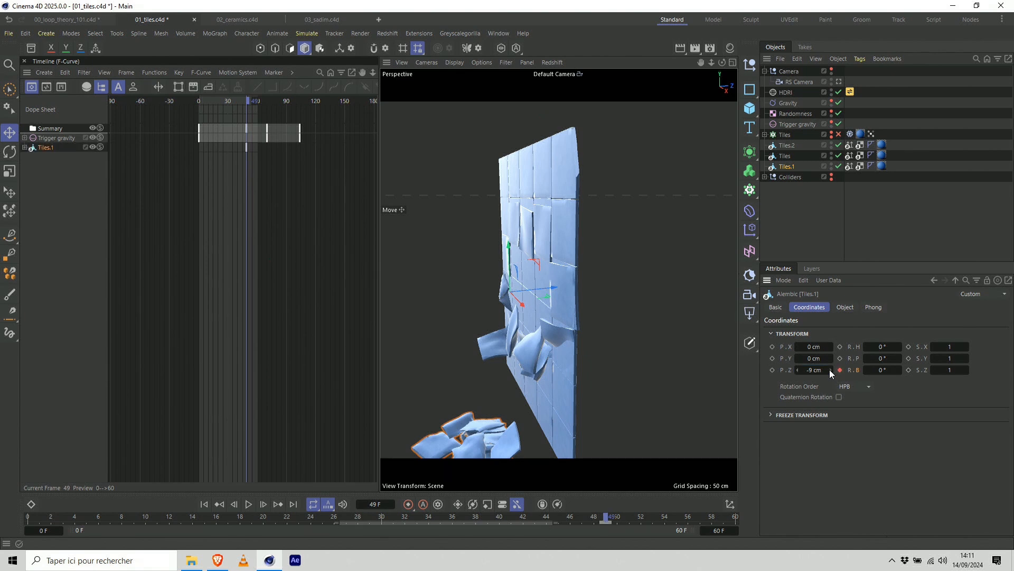
key("ctrl+z")
left_click(830, 370)
left_click(830, 370)
left_click(830, 369)
left_click(829, 369)
left_click(829, 369)
Set the Z position of Tiles.2 to 4 cm.
left_click(787, 143)
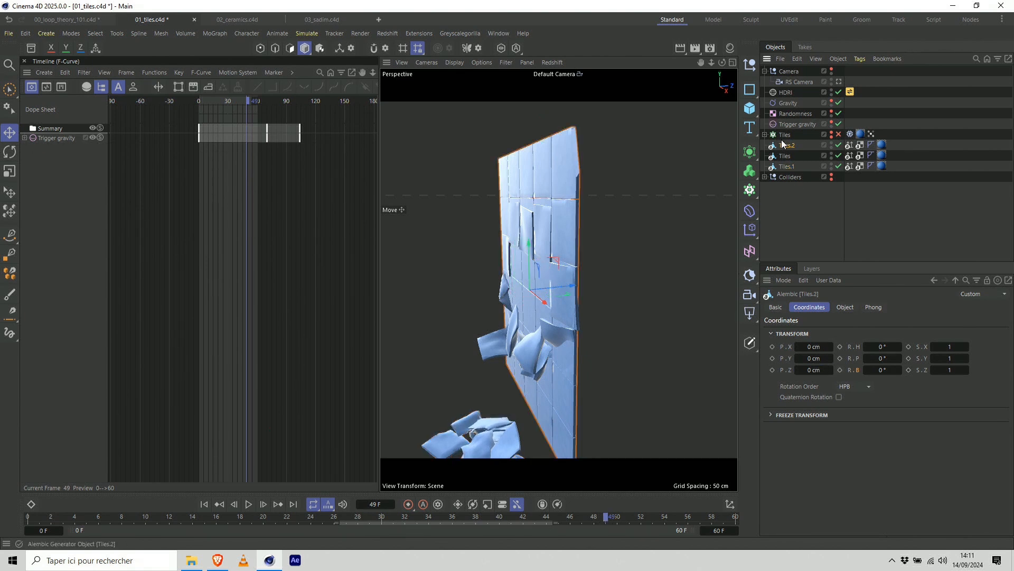
left_click(830, 370)
left_click(829, 370)
left_click(830, 370)
left_click(829, 369)
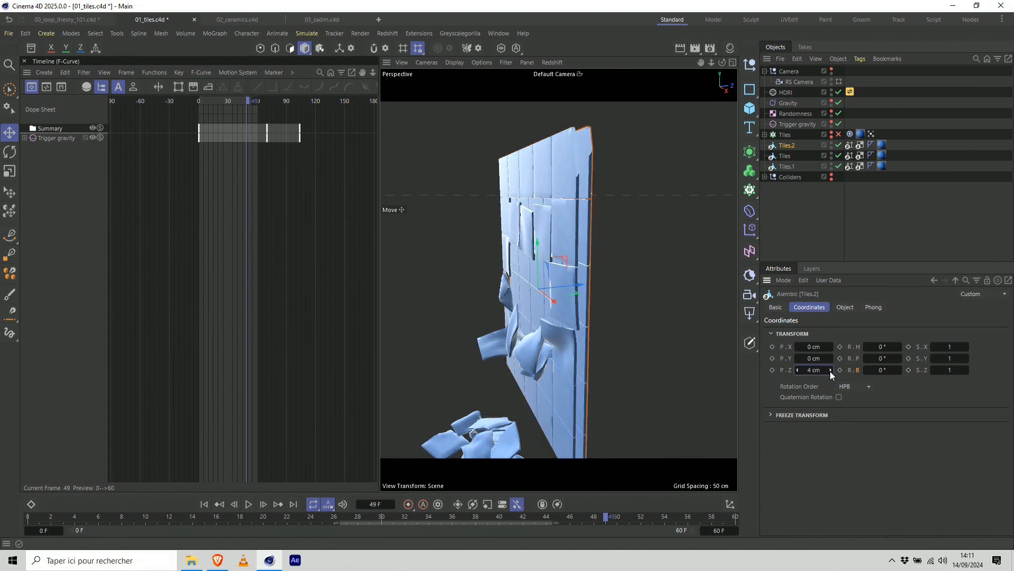
Look through the RS Camera and compare the first and last frames of the animation.
left_click(839, 82)
left_click_drag(176, 520, 0, 542)
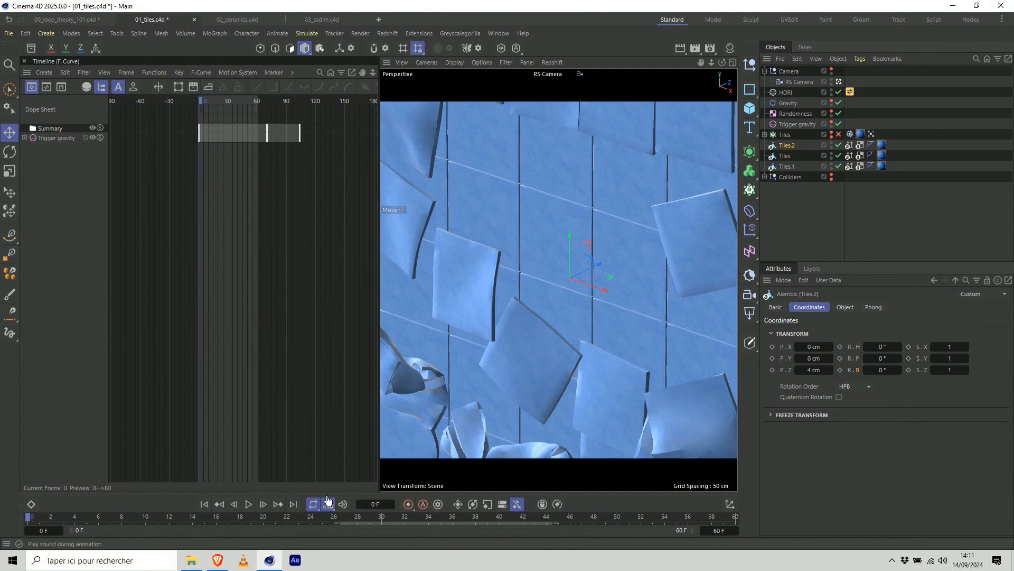
left_click(293, 503)
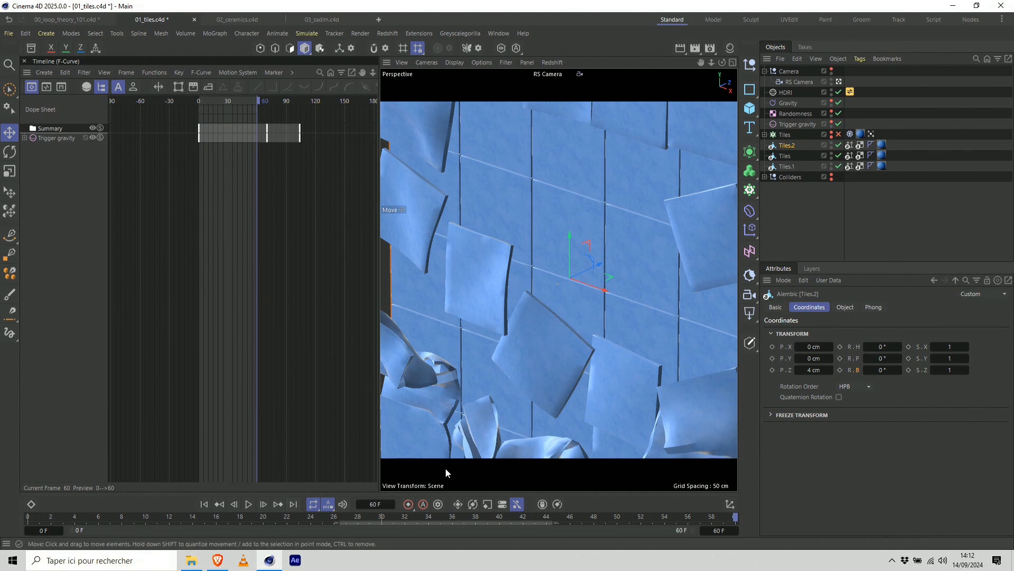
left_click(205, 503)
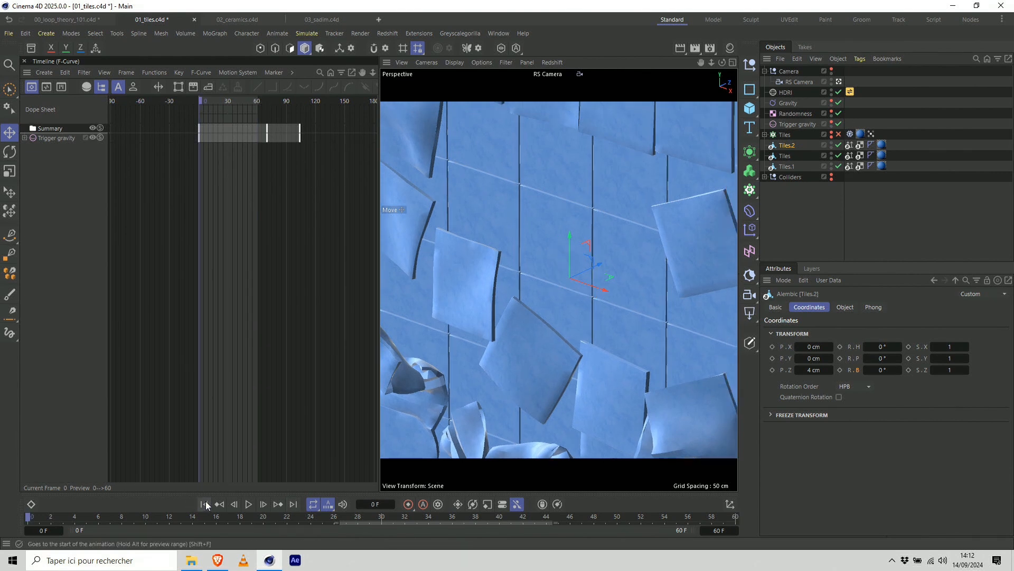
left_click(285, 502)
left_click(204, 503)
Make the Camera group visible in the viewport and view it together with the tile wall through the default camera.
left_click(788, 72)
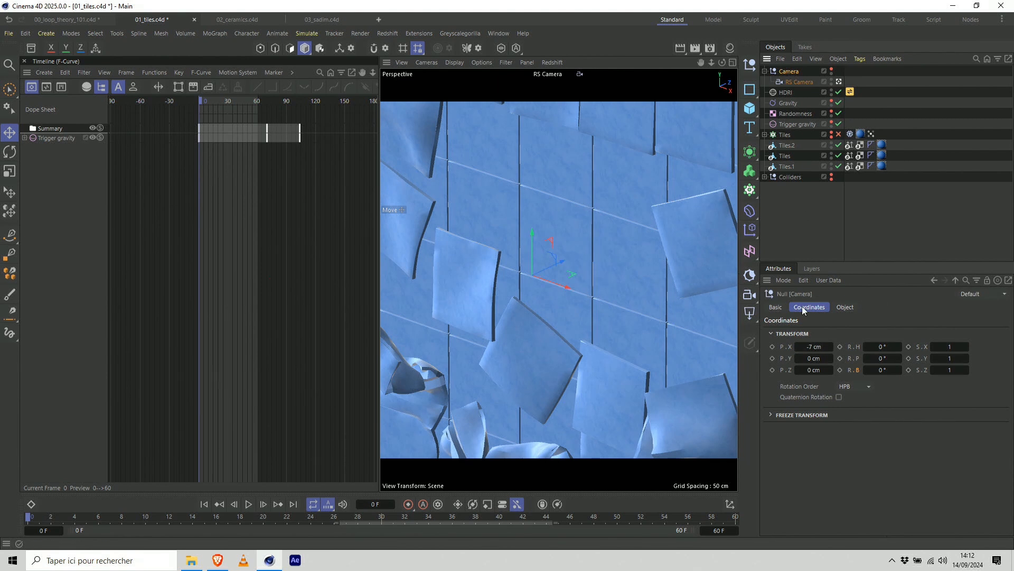
left_click(839, 82)
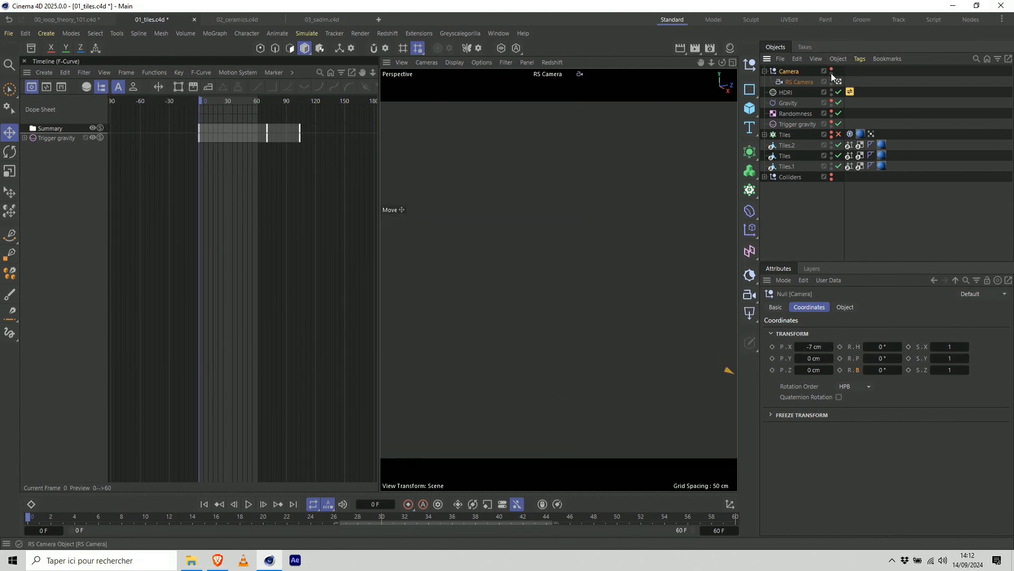
scroll(585, 257, "down", 10)
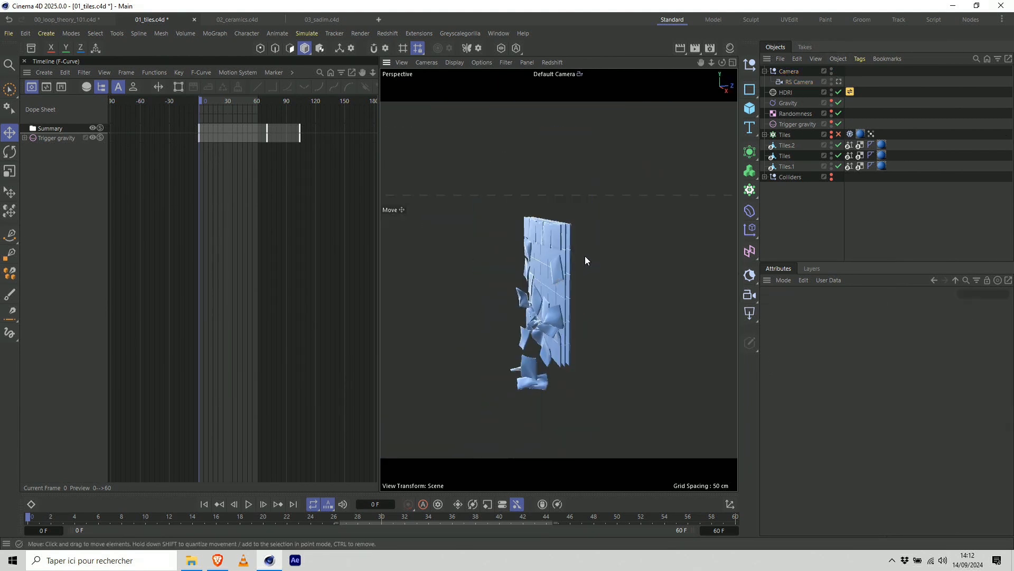
left_click_drag(604, 259, 400, 246, "alt")
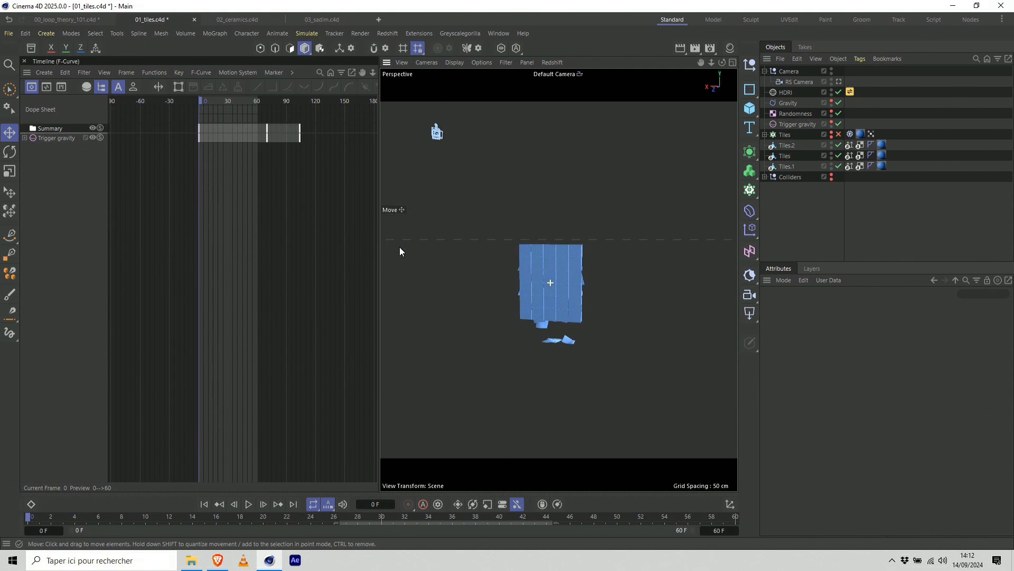
scroll(499, 178, "down", 3)
left_click_drag(498, 178, 510, 192, "alt")
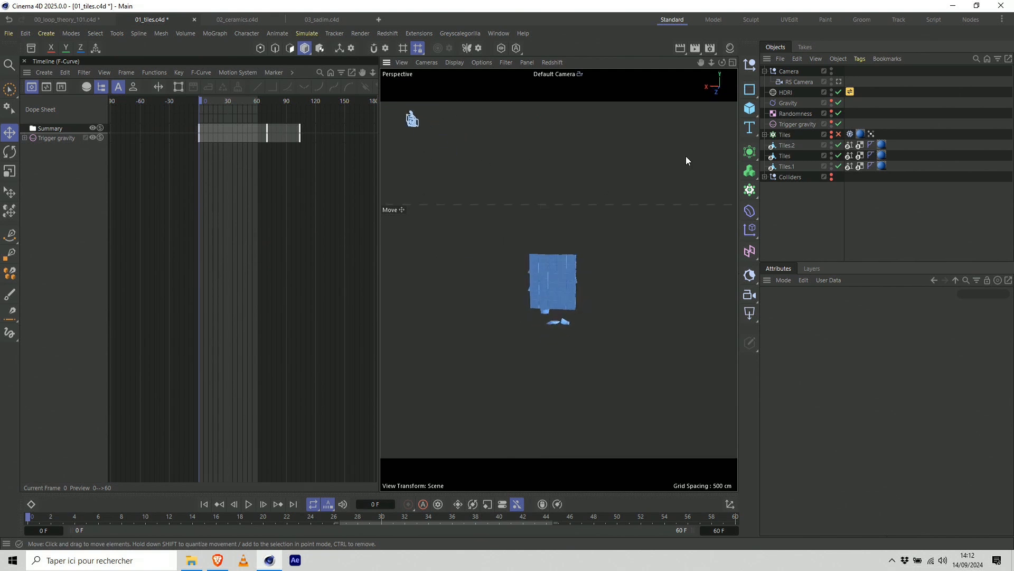
Try shifting the Camera null along its Z axis and undo the move.
left_click(786, 72)
left_click_drag(814, 369, 814, 370)
key("ctrl+z")
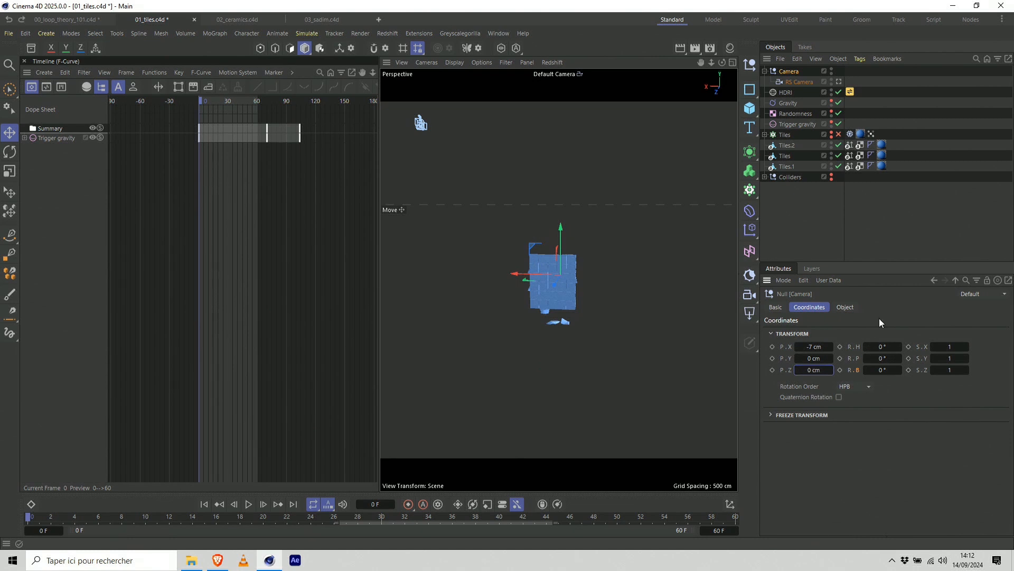
Return to the RS Camera view and keyframe the Camera null's Z position at 0 cm on frame 0 and 4 cm on frame 60.
left_click(838, 79)
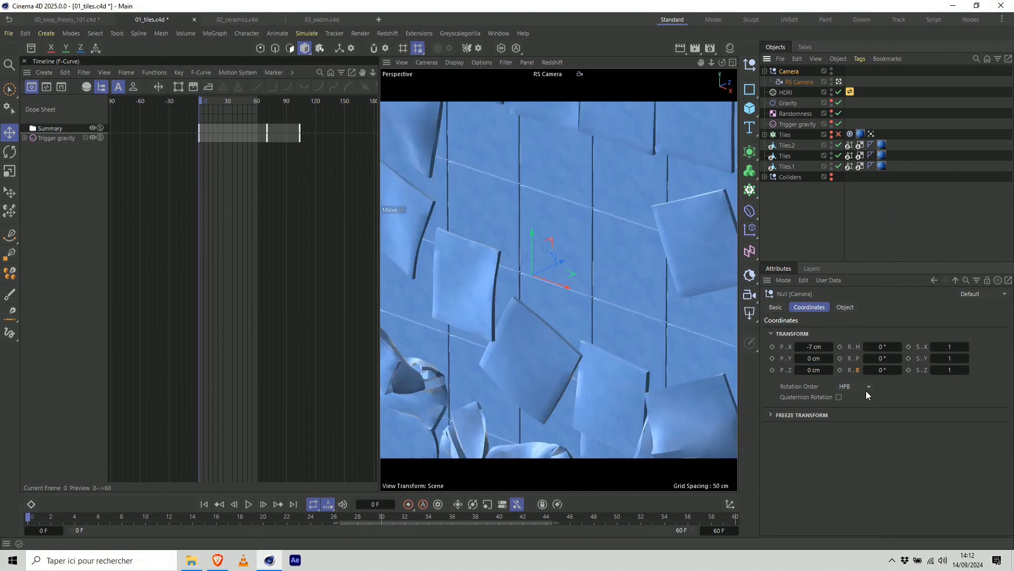
left_click(772, 369)
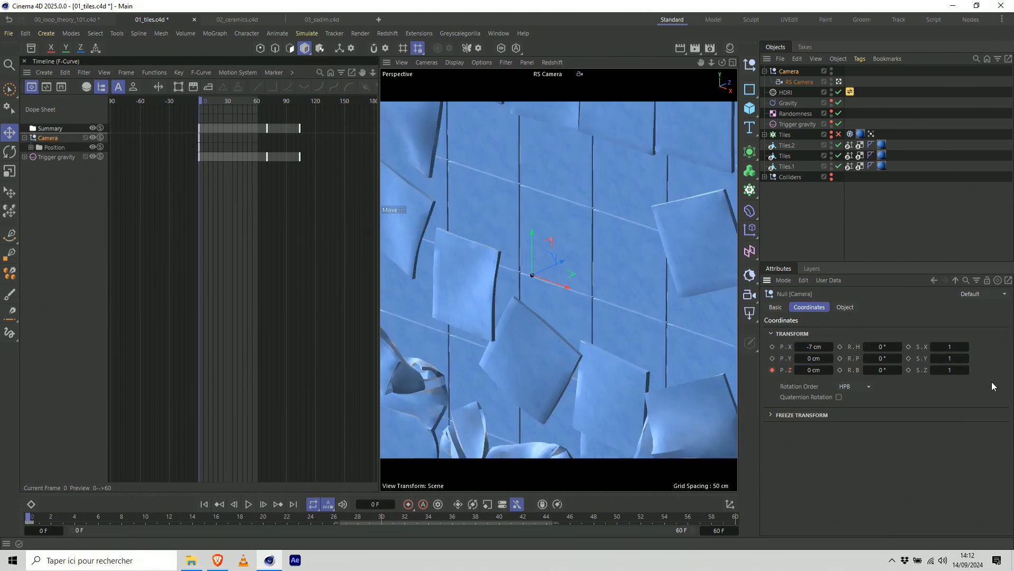
left_click(736, 521)
left_click(813, 370)
type("4")
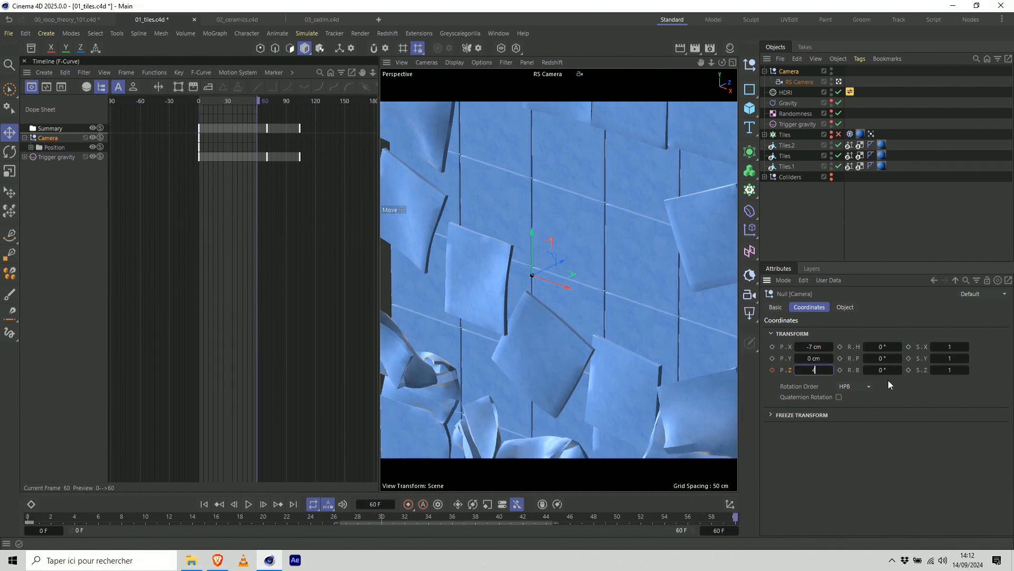
left_click(771, 371)
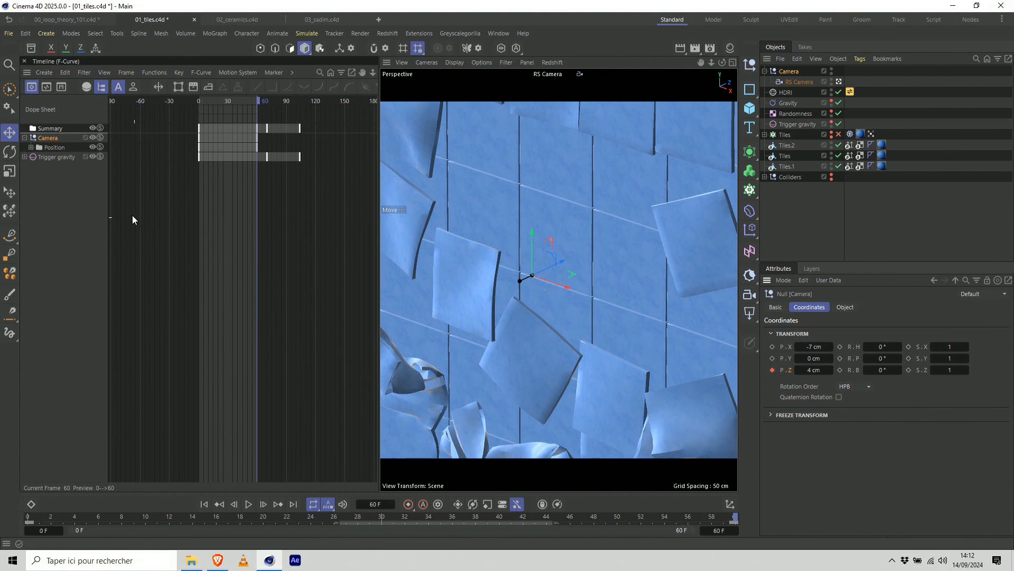
Show the Camera's Position Z F-curve, make both of its keys linear and clear the object selection.
left_click(47, 87)
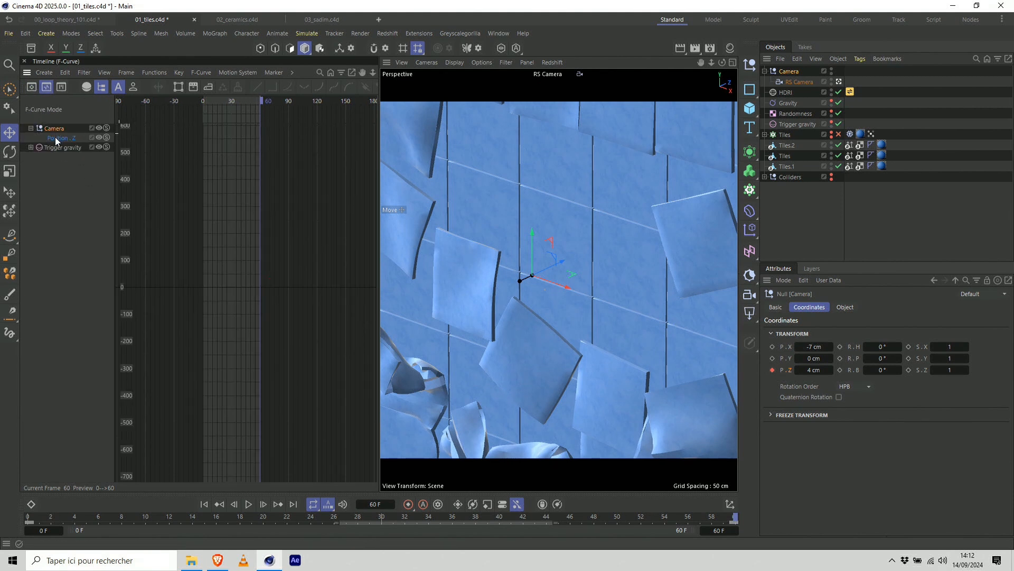
left_click(58, 138)
left_click_drag(165, 262, 339, 360)
key("h")
left_click_drag(300, 326, 122, 478)
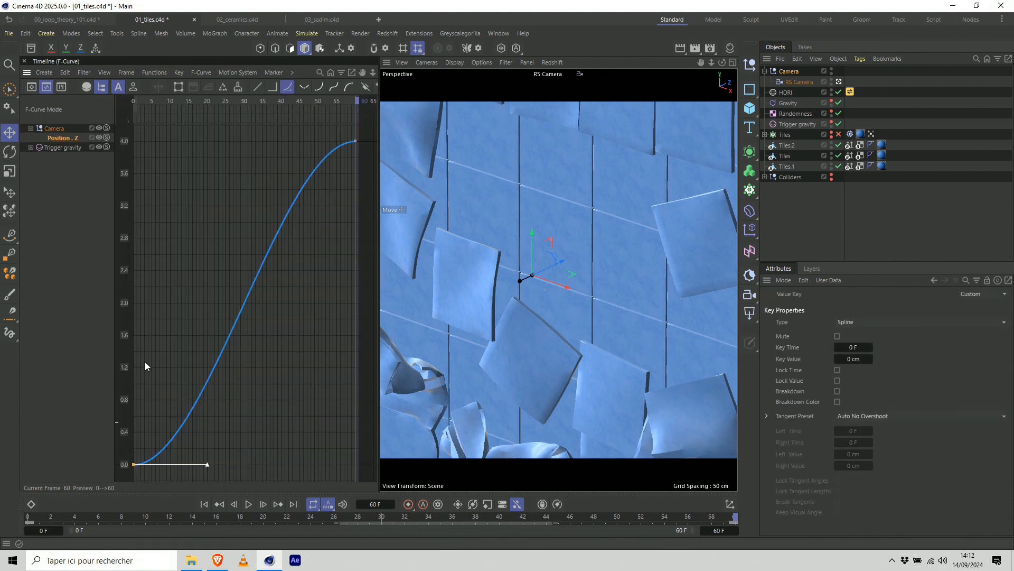
left_click(259, 87)
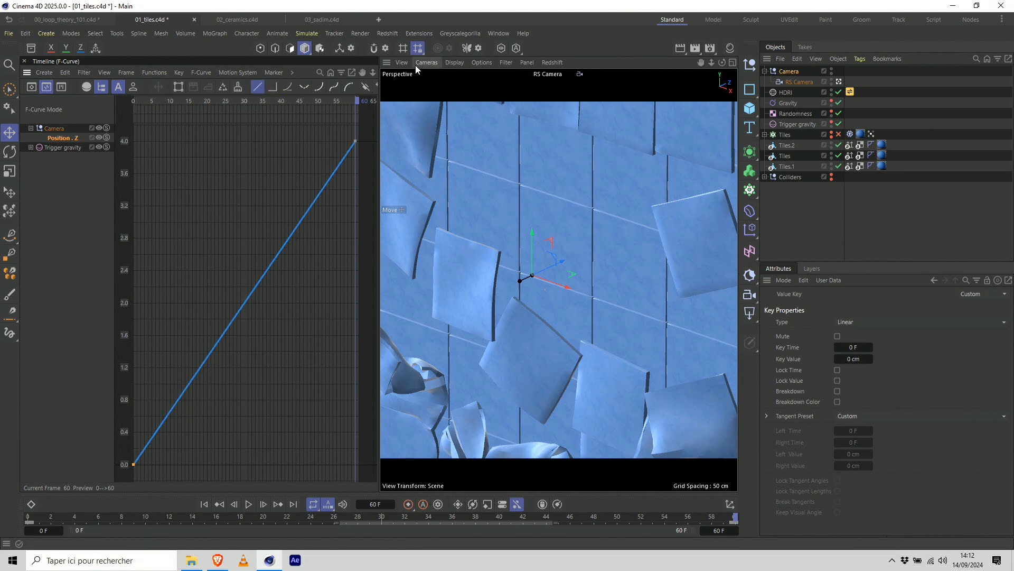
left_click(864, 206)
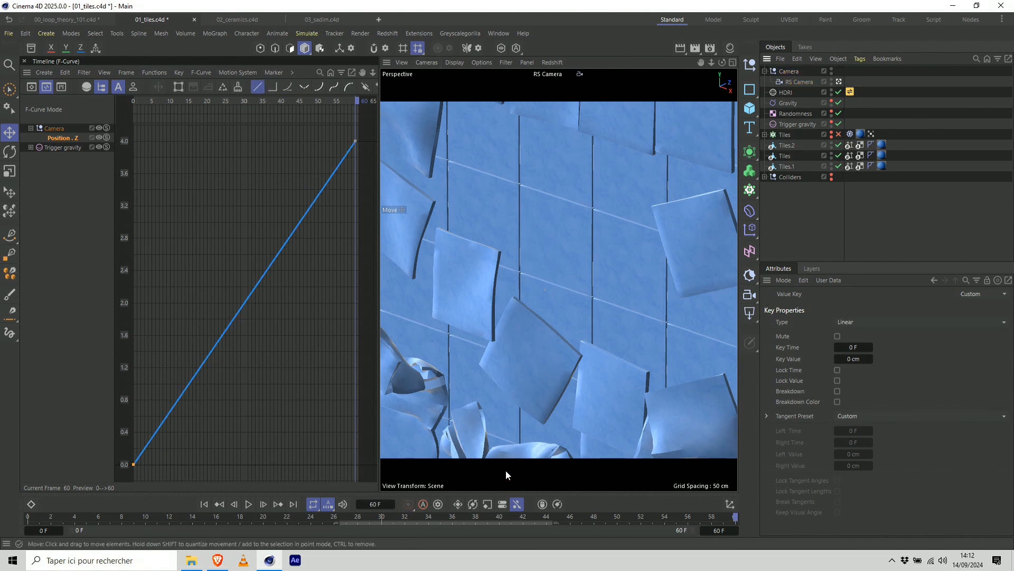
Compare the first and last frames with the camera motion, play the animation, stop it and return to frame 0.
left_click(204, 504)
left_click(293, 504)
left_click(204, 504)
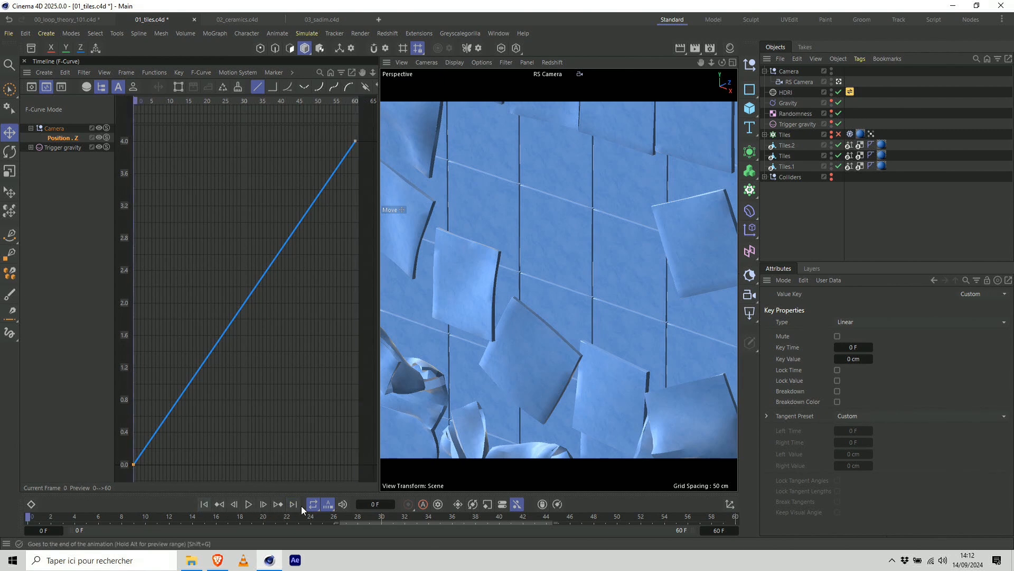
left_click(249, 504)
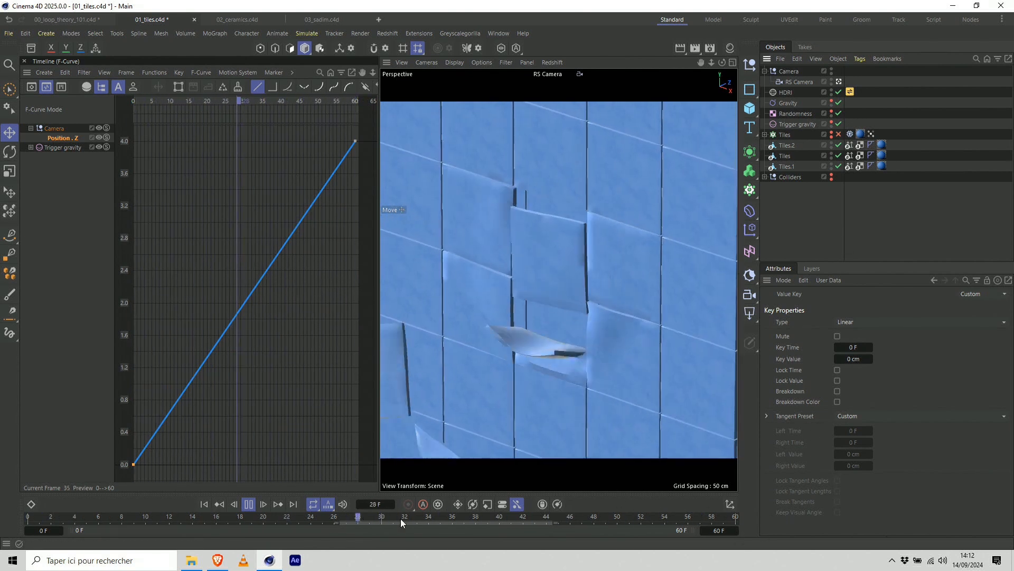
left_click(249, 504)
left_click(205, 504)
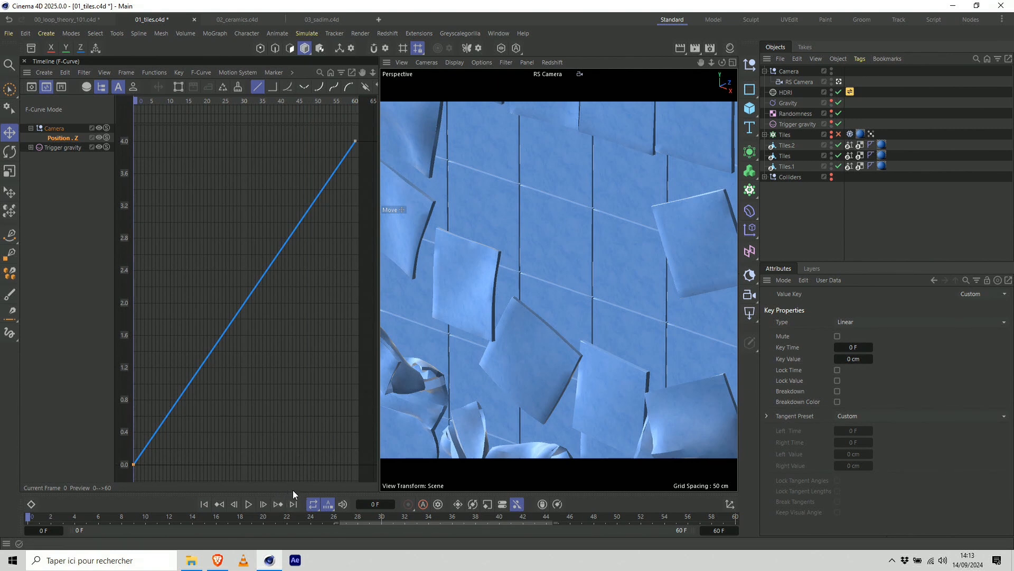
Recheck the first and last frames against each other and set the animation's end frame to 59.
left_click(293, 504)
left_click(210, 505)
left_click(293, 503)
left_click_drag(710, 530, 768, 533)
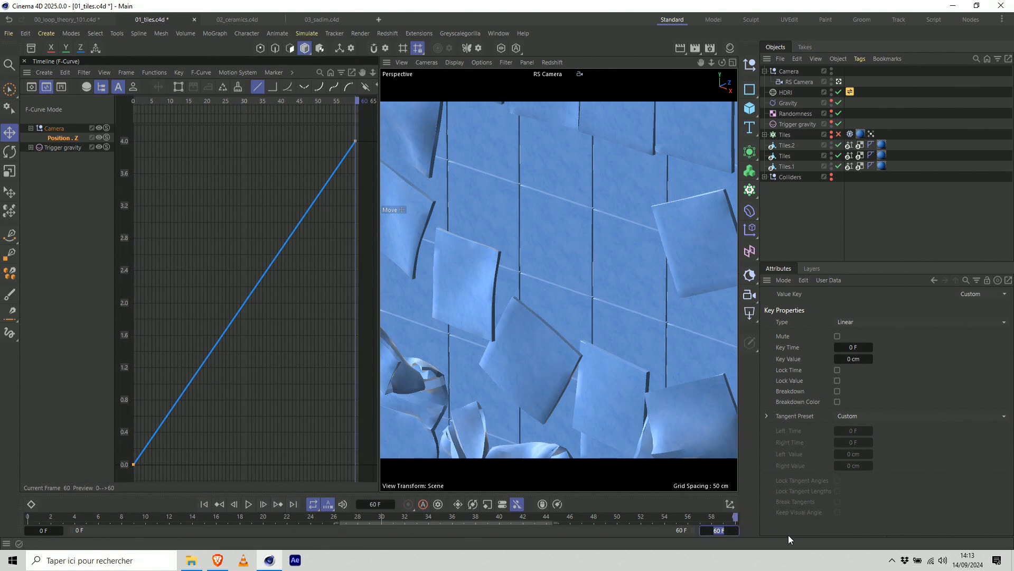
type("59")
key("Return")
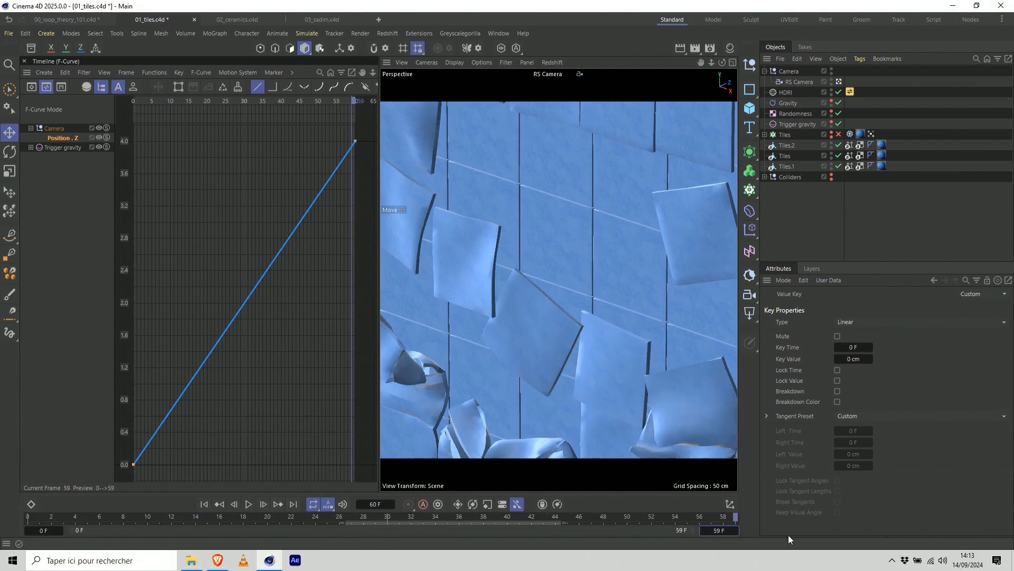
Play the shortened loop from frame 0, stop playback and switch to the browser with the simulation overlap slide.
left_click(30, 515)
left_click(249, 505)
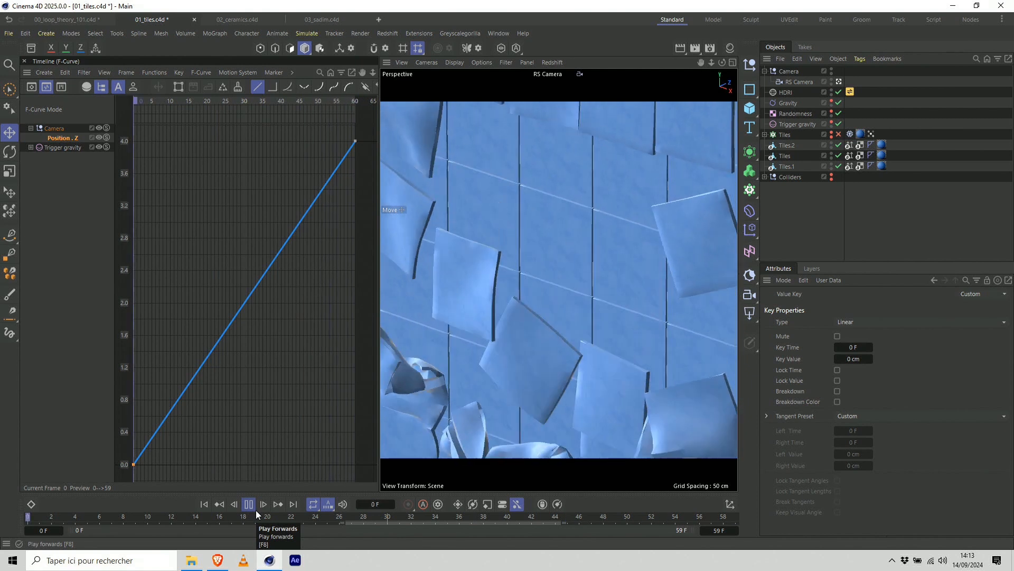
left_click(255, 510)
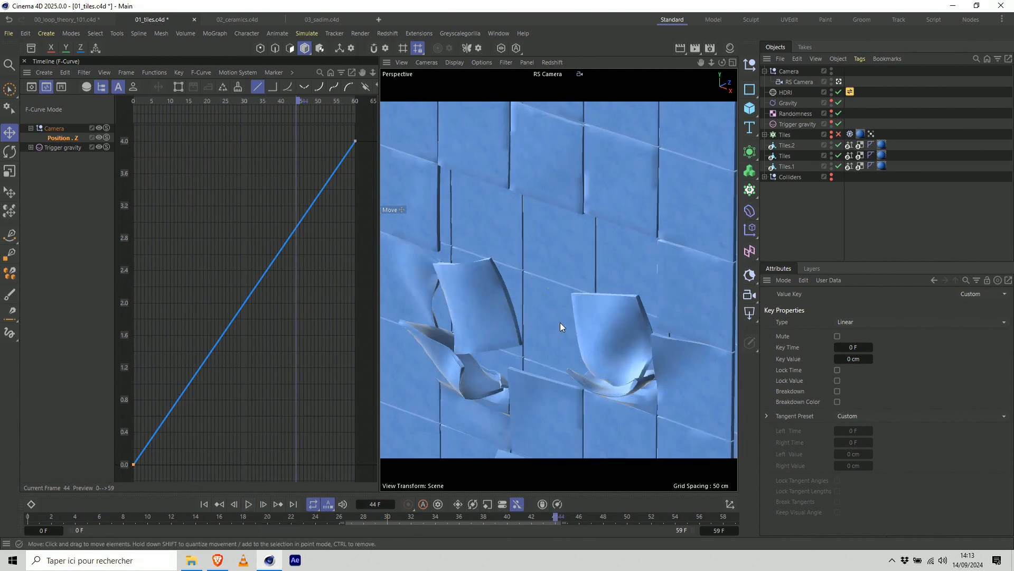
left_click(219, 563)
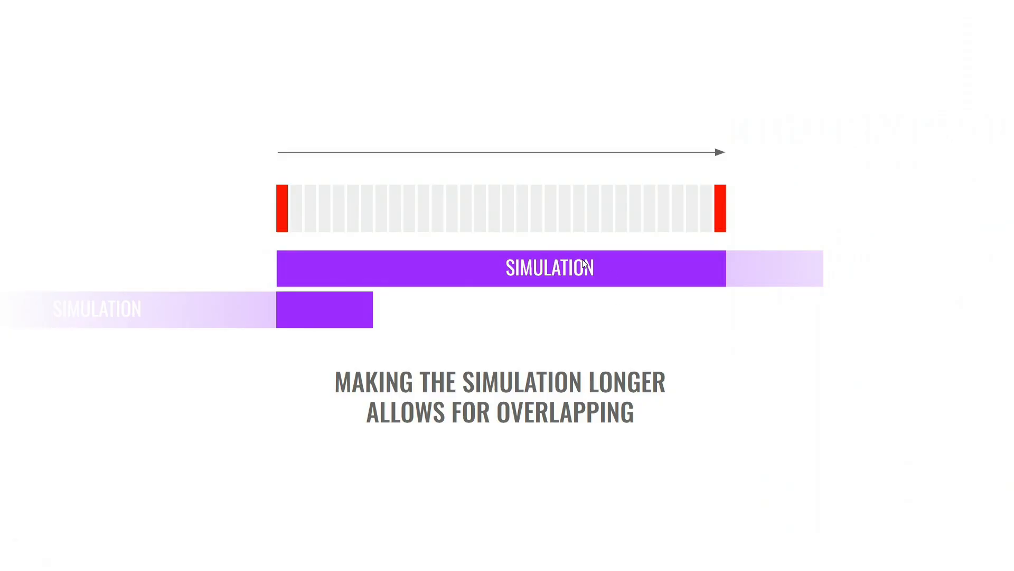
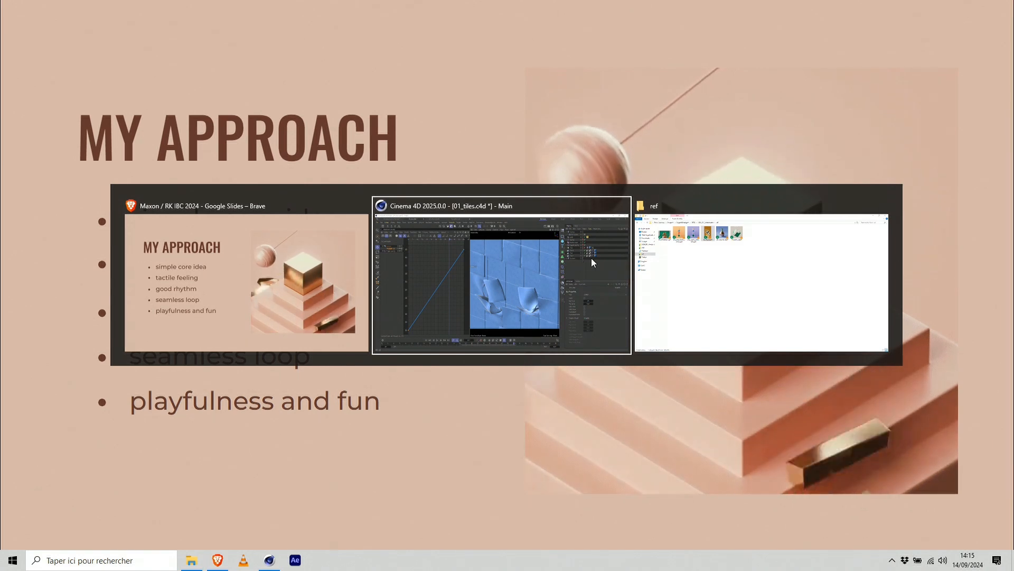
Return to the presentation in Brave and advance from the approach slide to the Ceramic Fall slide.
key("alt+Tab")
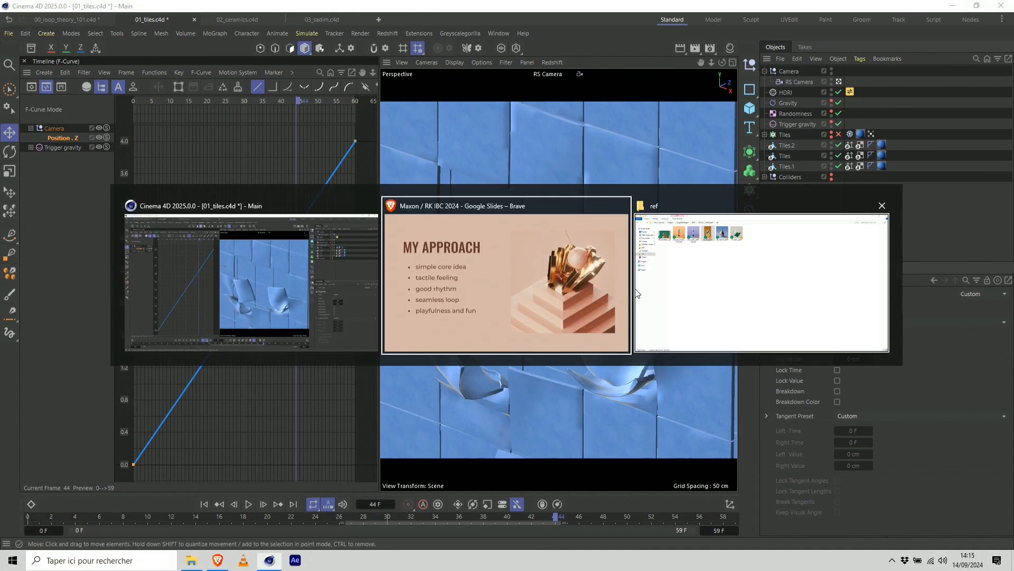
left_click(546, 268)
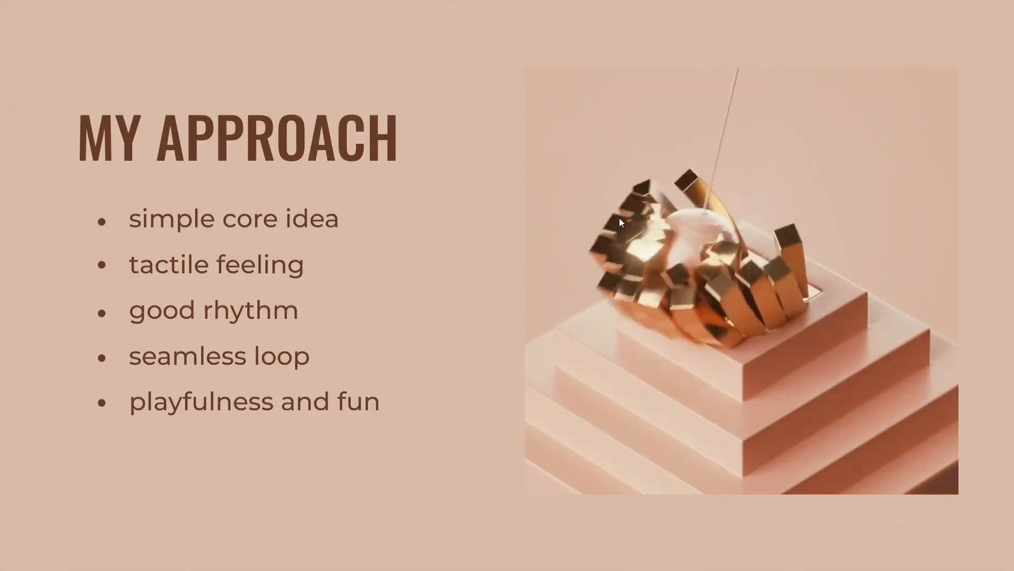
key("Right")
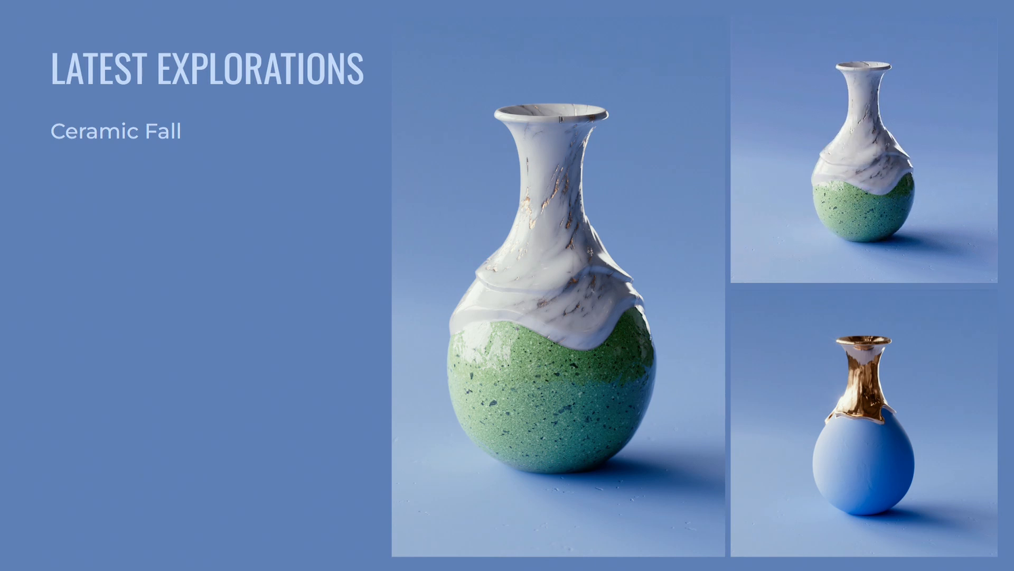
Switch to Cinema 4D and bring up the 02_ceramics.c4d project.
key("alt+Tab")
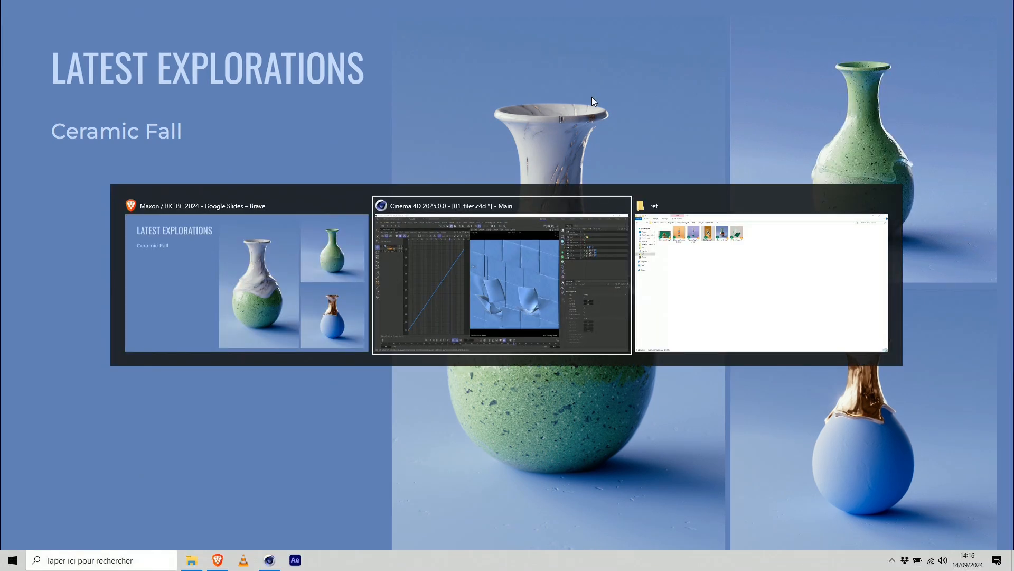
left_click(572, 262)
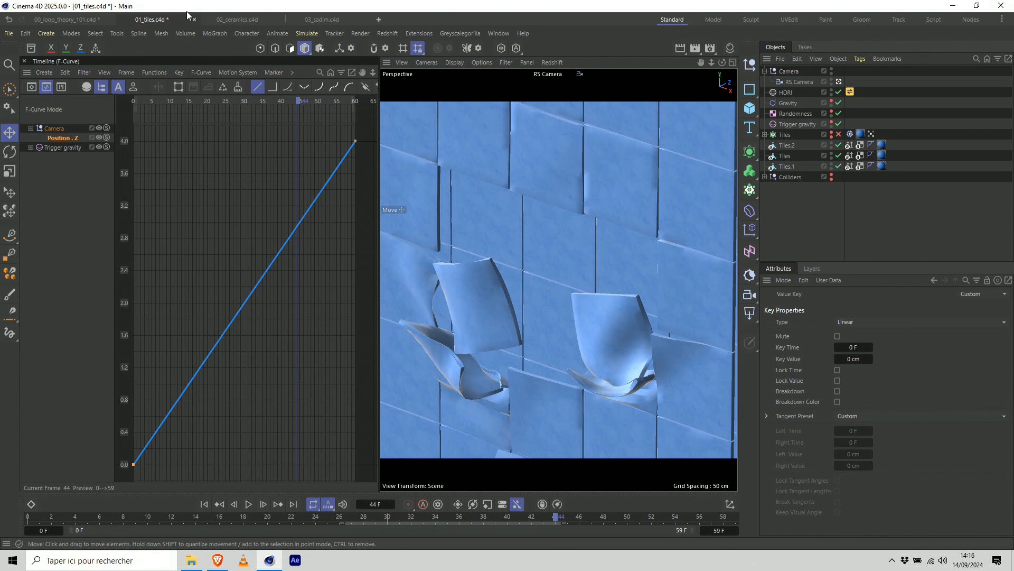
left_click(237, 19)
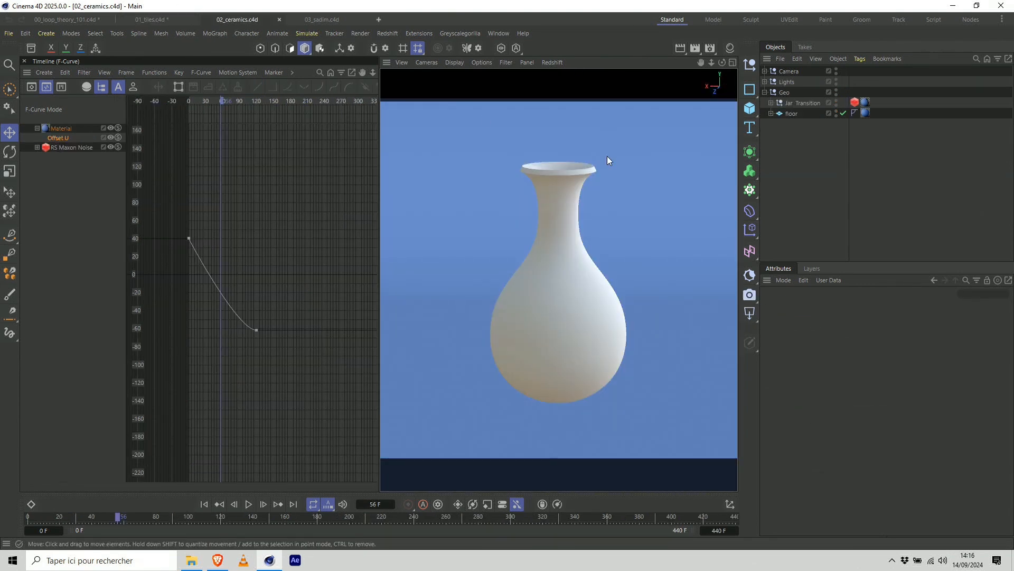
left_click(495, 33)
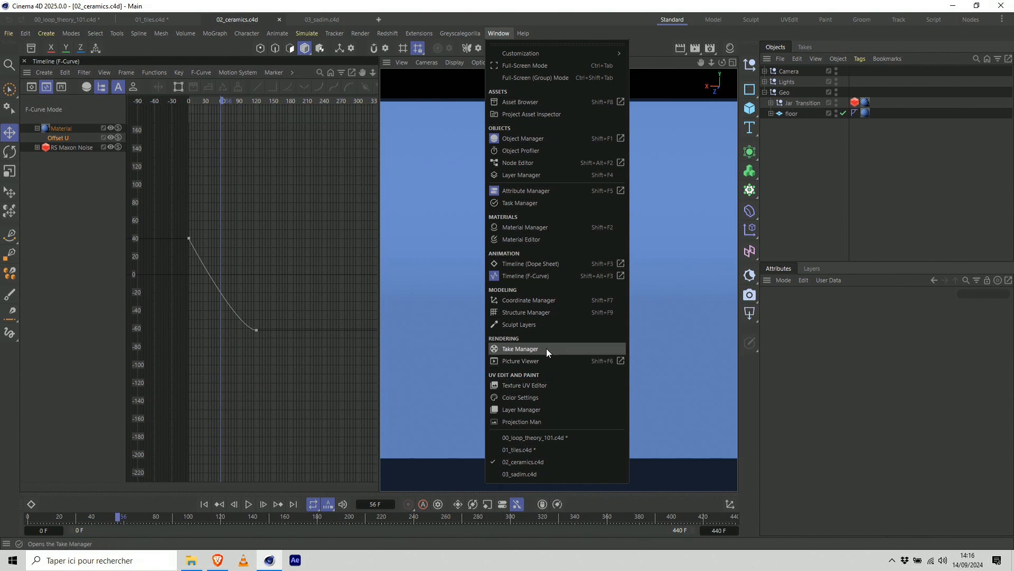
left_click(549, 362)
left_click_drag(418, 147, 20, 140)
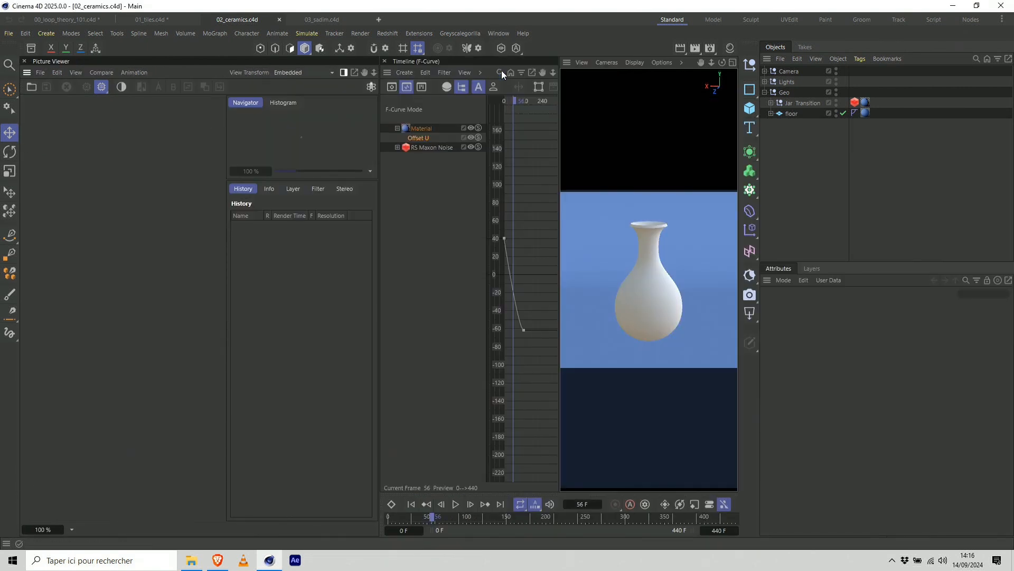
Close the F-Curve timeline and the Picture Viewer to free the space beside the viewport.
left_click(385, 62)
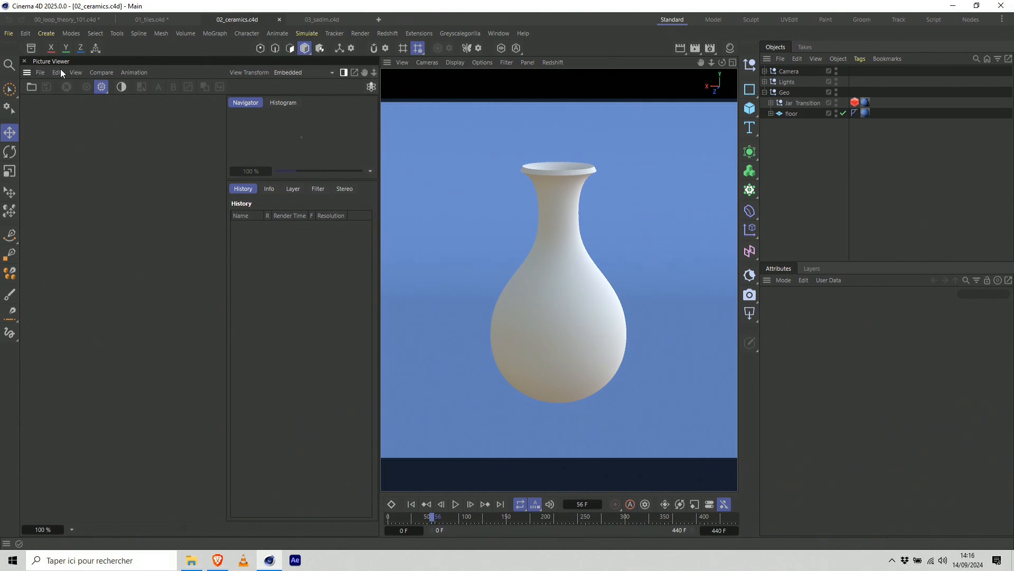
left_click(25, 62)
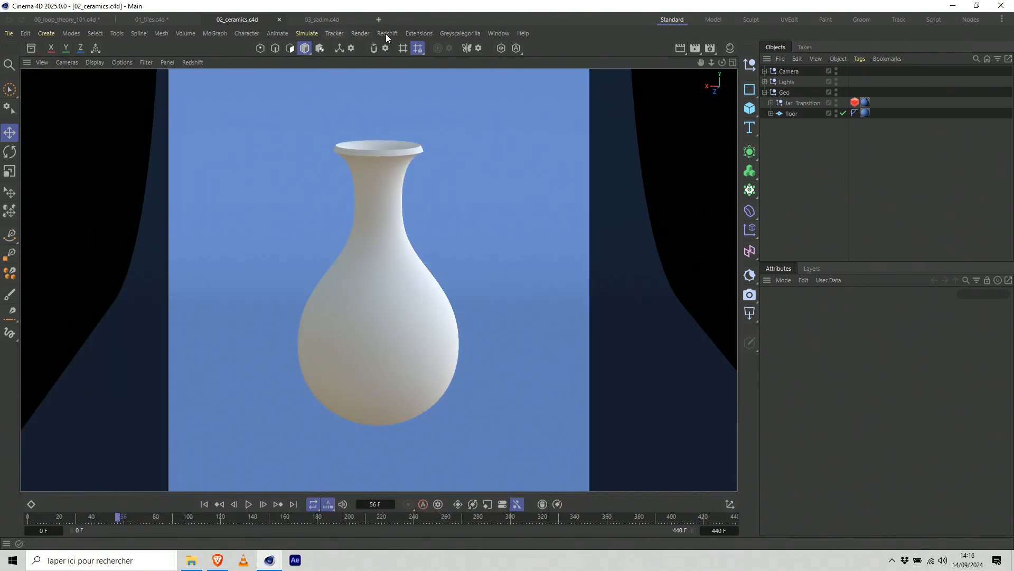
Open the Redshift RenderView docked beside the viewport and start the interactive render of the vase.
left_click(386, 34)
left_click(424, 141)
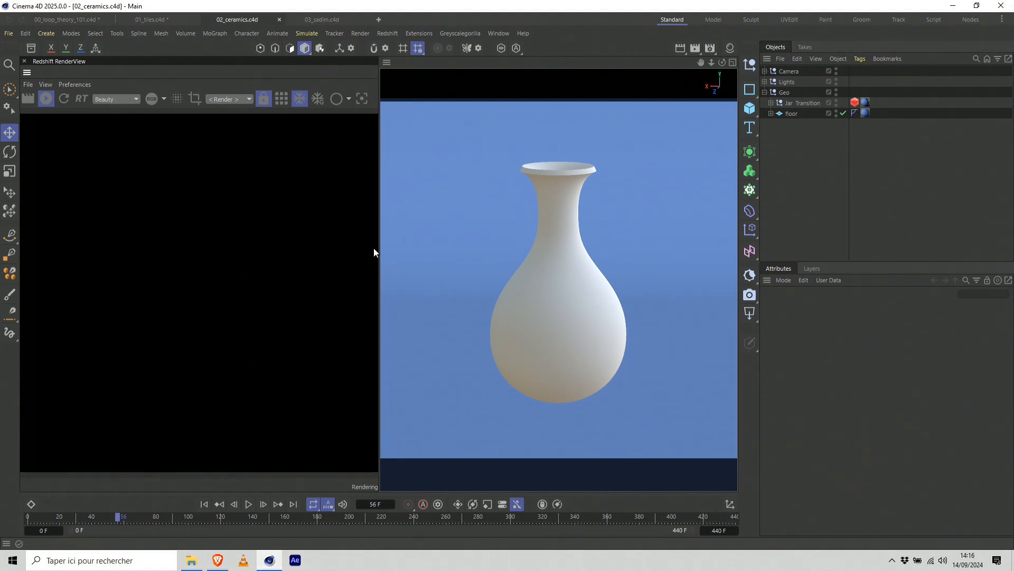
left_click(48, 97)
left_click(51, 101)
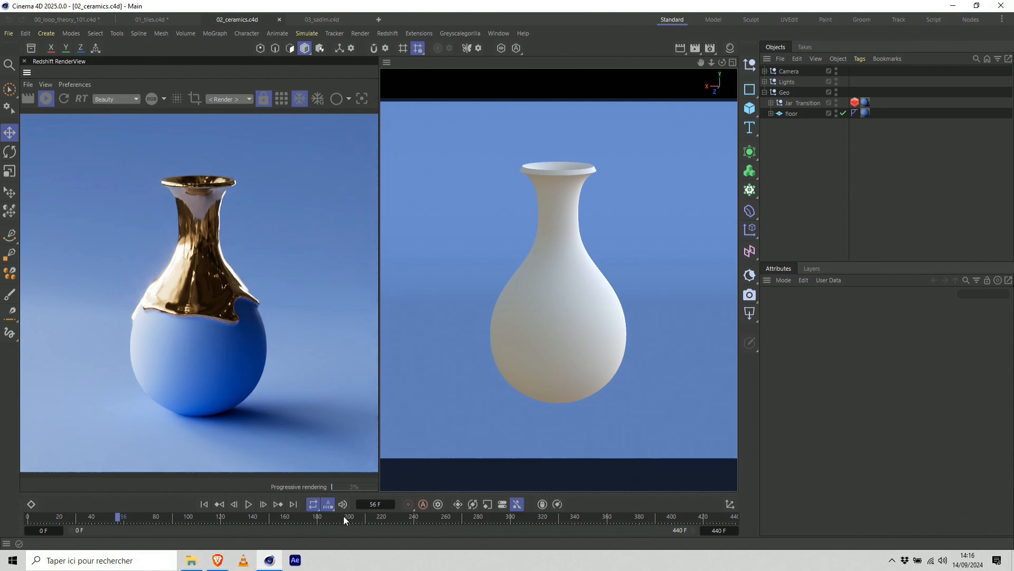
Preview the gold-to-clay transition at frames 37 and 29 and inspect the hierarchy of the Jar Transition group.
left_click_drag(92, 520, 87, 521)
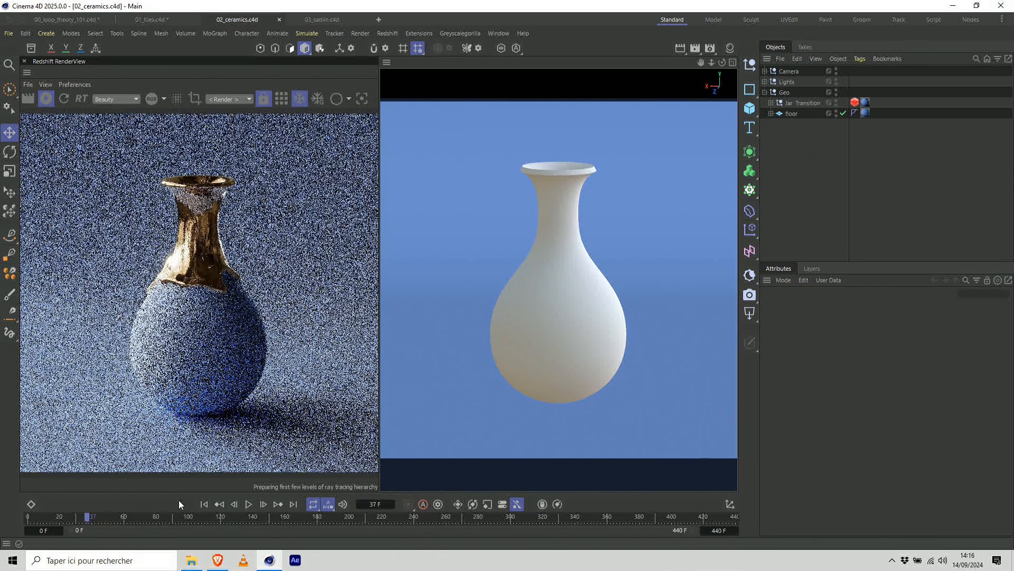
left_click(771, 103)
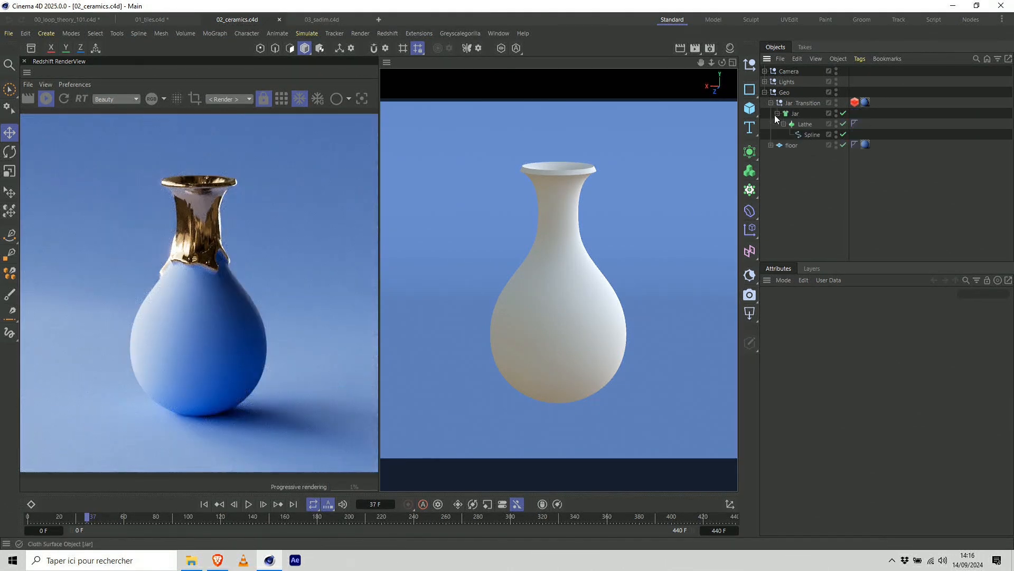
left_click(777, 113)
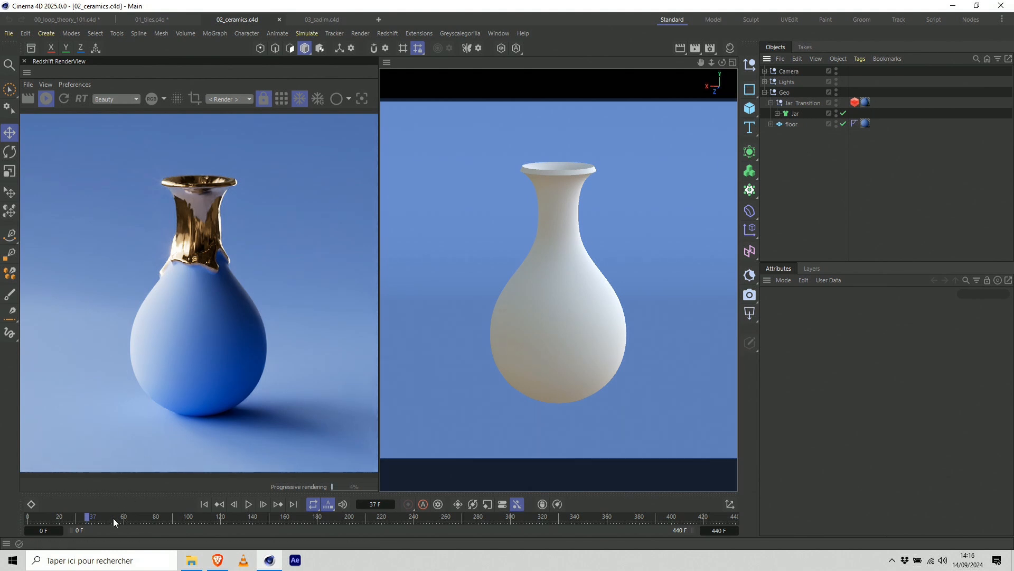
left_click(75, 522)
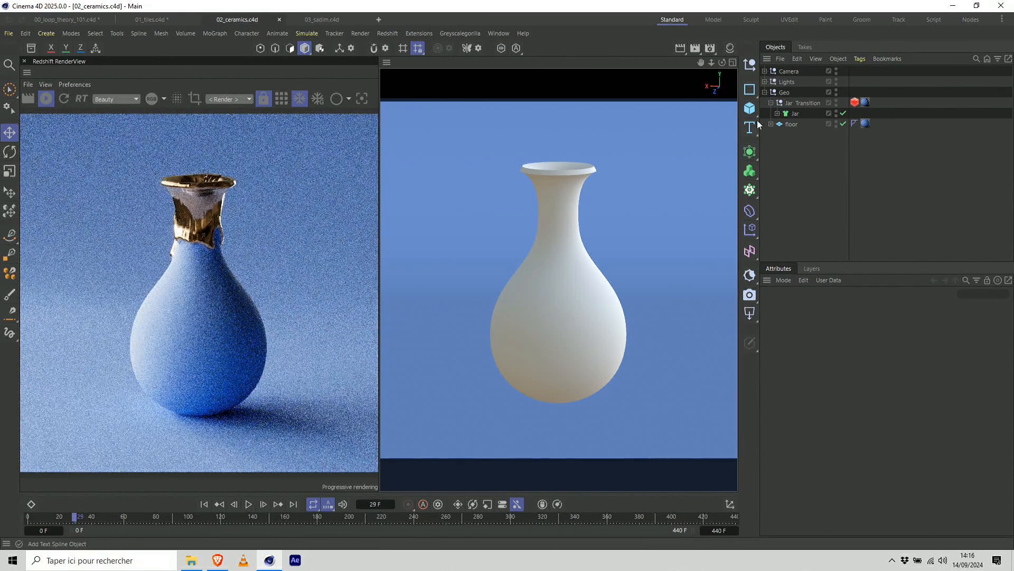
Create a new Redshift Standard material and assign it in the Jar Transition group's material tag.
left_click(735, 50)
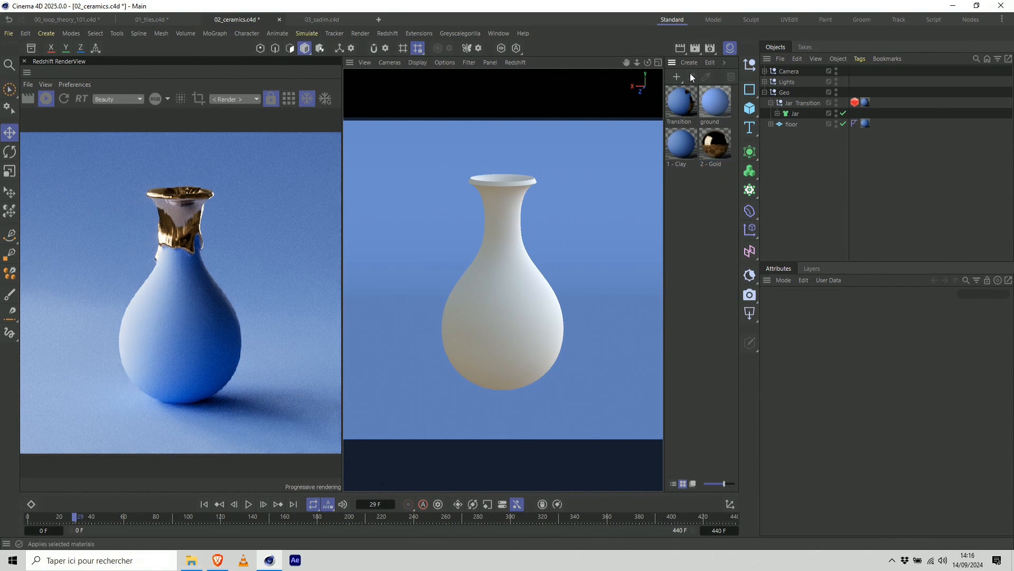
left_click(690, 63)
mouse_move(716, 92)
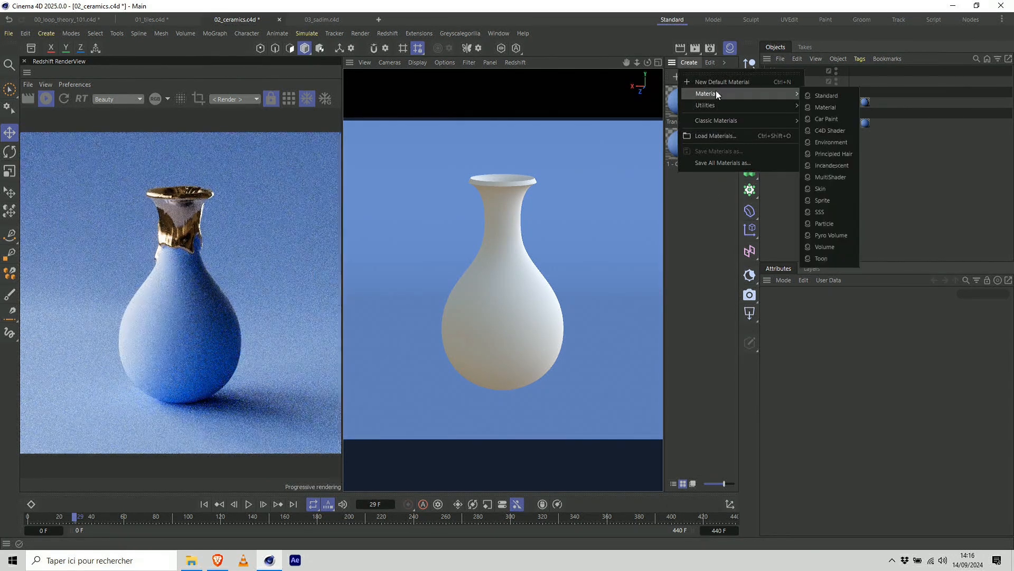
left_click(816, 95)
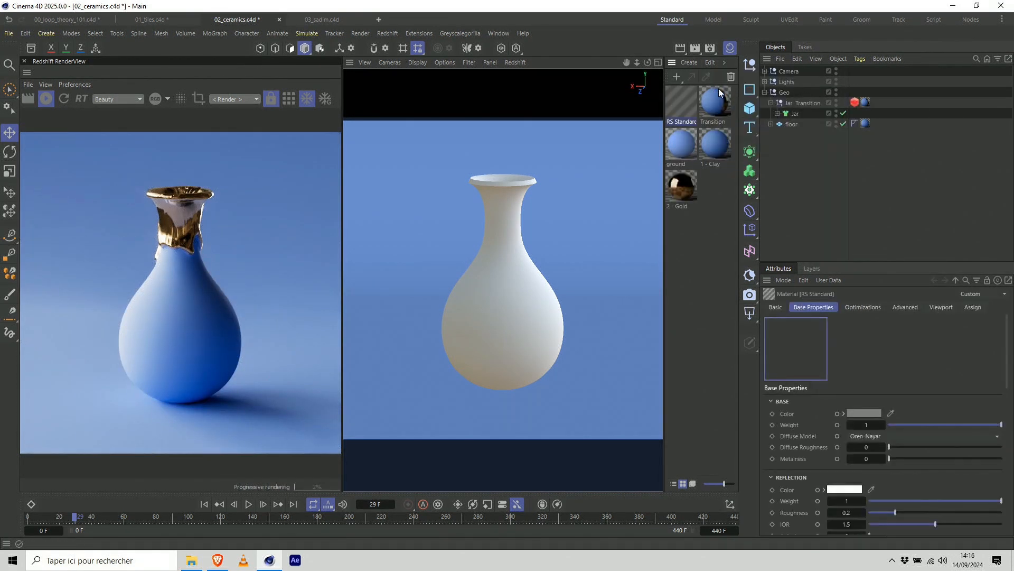
left_click(865, 103)
left_click_drag(691, 104, 888, 332)
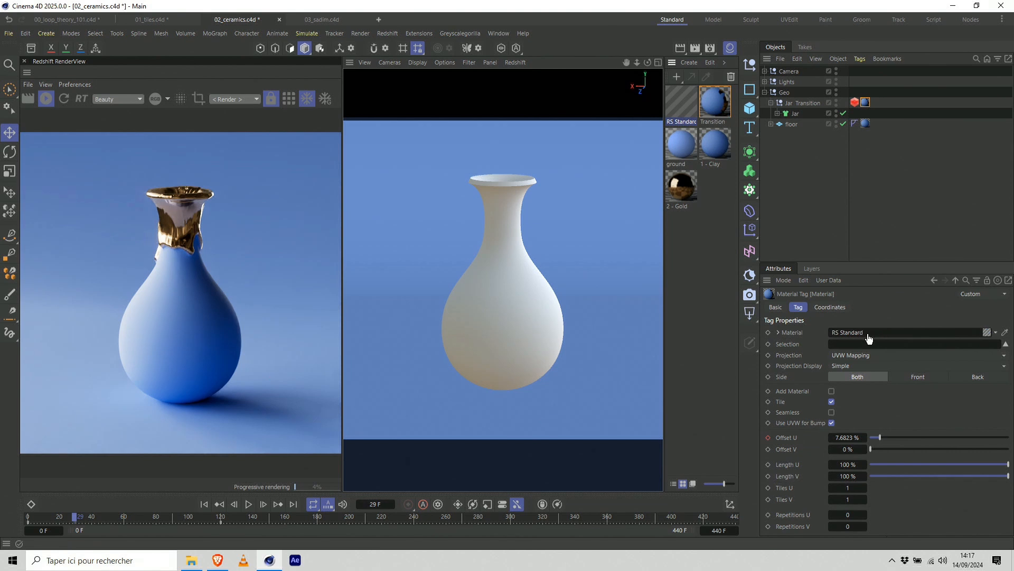
Add a Ramp node to the new RS Standard material's node graph and solo it in the render.
double_click(686, 106)
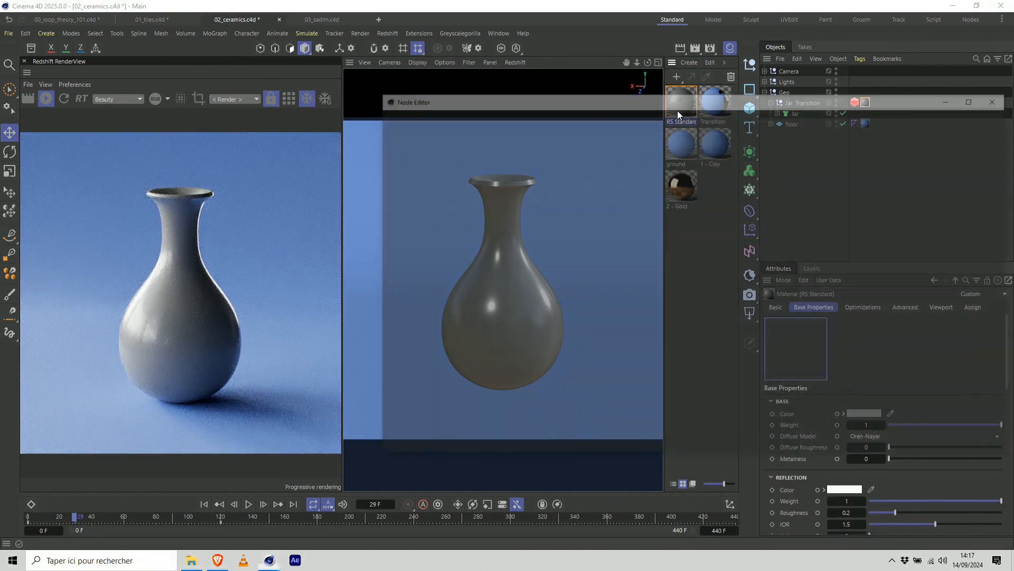
left_click_drag(649, 243, 696, 245)
left_click_drag(582, 255, 647, 272)
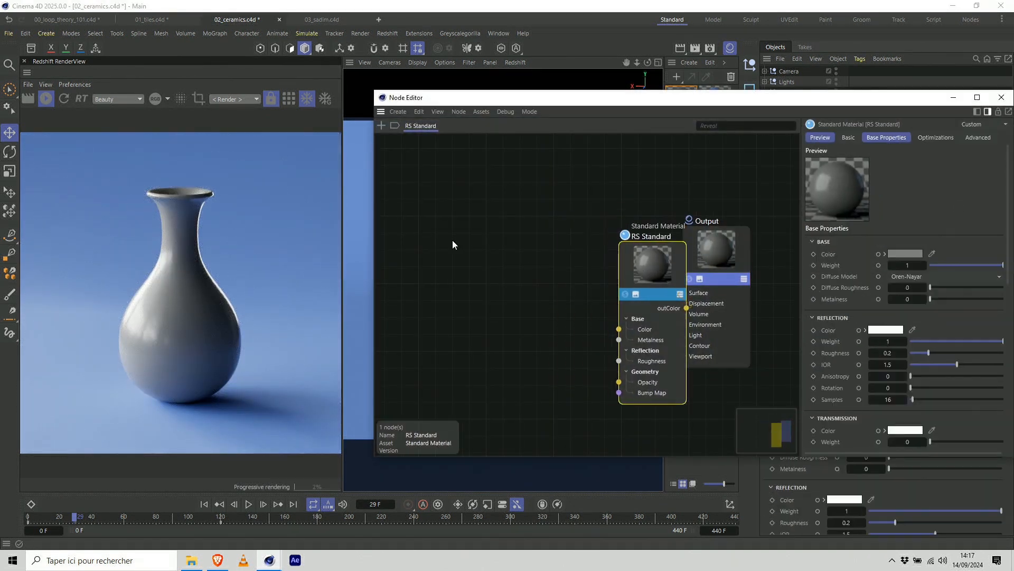
double_click(425, 230)
type("ramp")
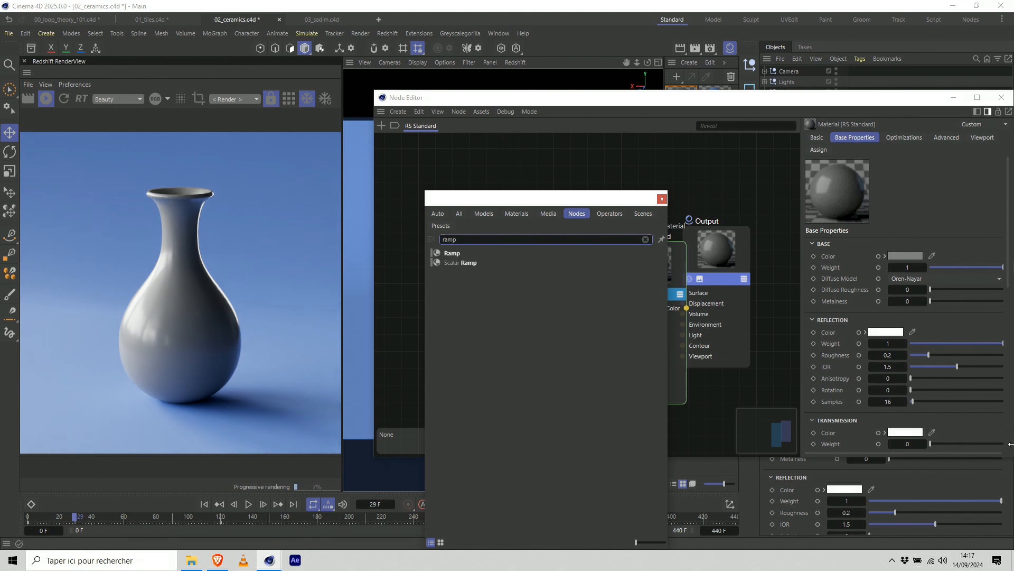
left_click(520, 253)
left_click_drag(459, 248, 553, 238)
left_click(417, 261)
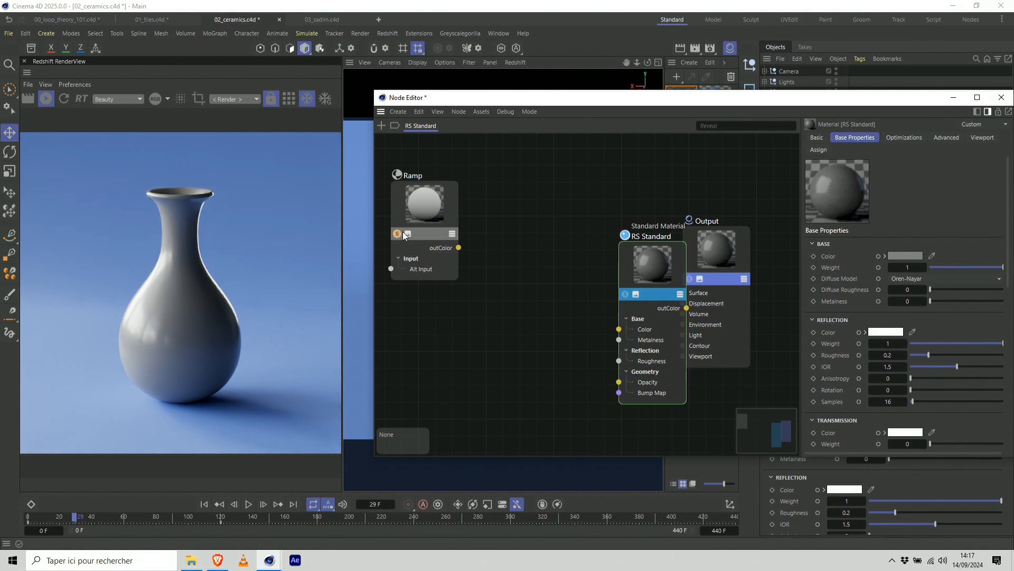
Rearrange the Ramp, RS Standard and Output nodes and set the Ramp's mapping to Horizontal.
left_click_drag(456, 217, 515, 232)
left_click_drag(654, 255, 623, 248)
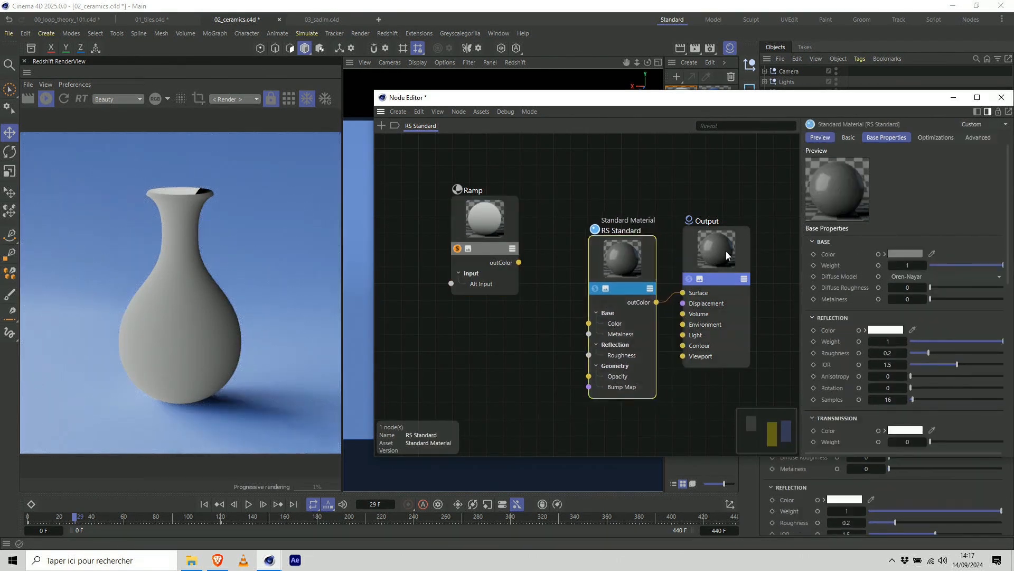
left_click_drag(726, 252, 700, 253)
left_click(496, 218)
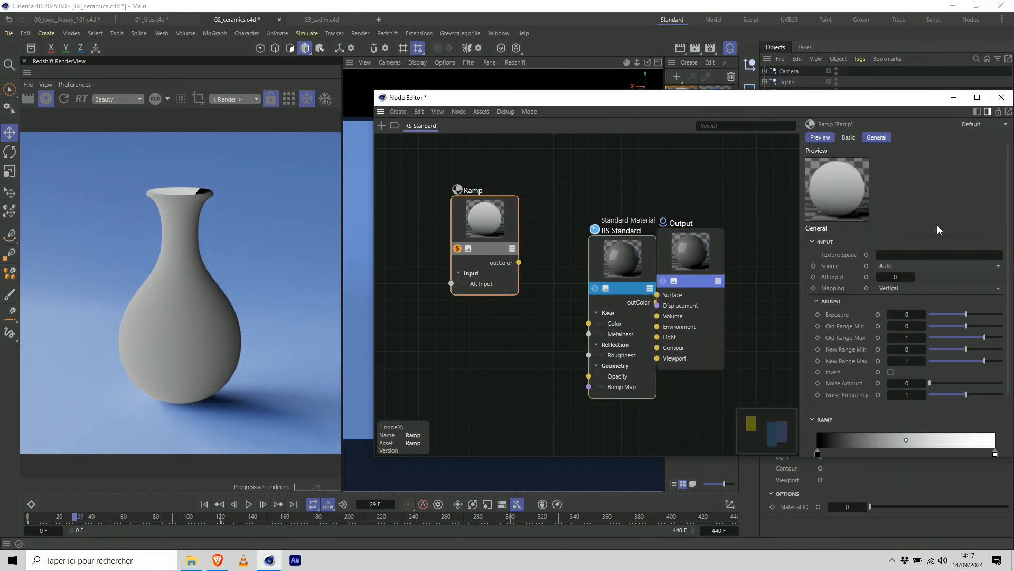
left_click(912, 267)
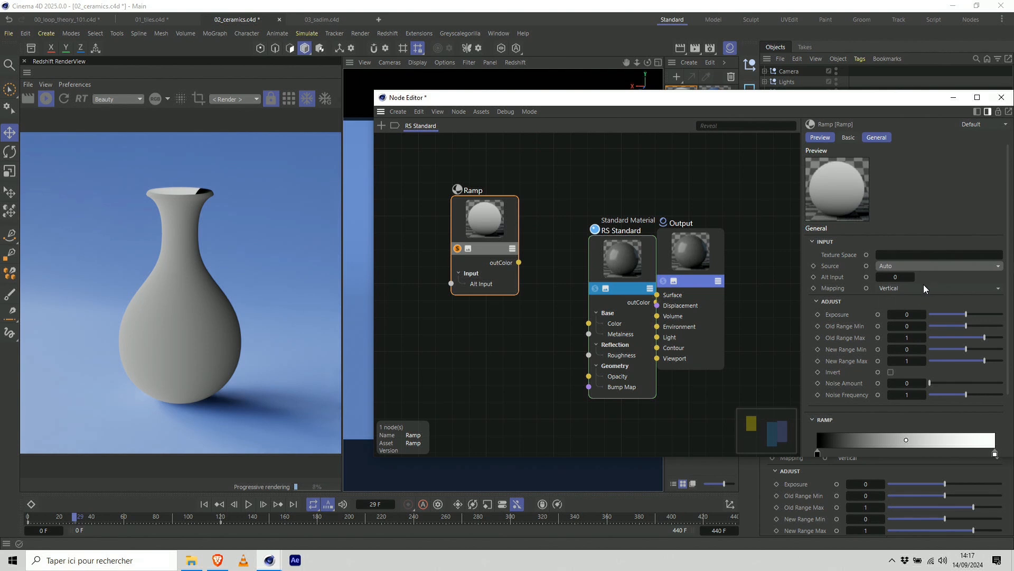
left_click(914, 288)
left_click(904, 327)
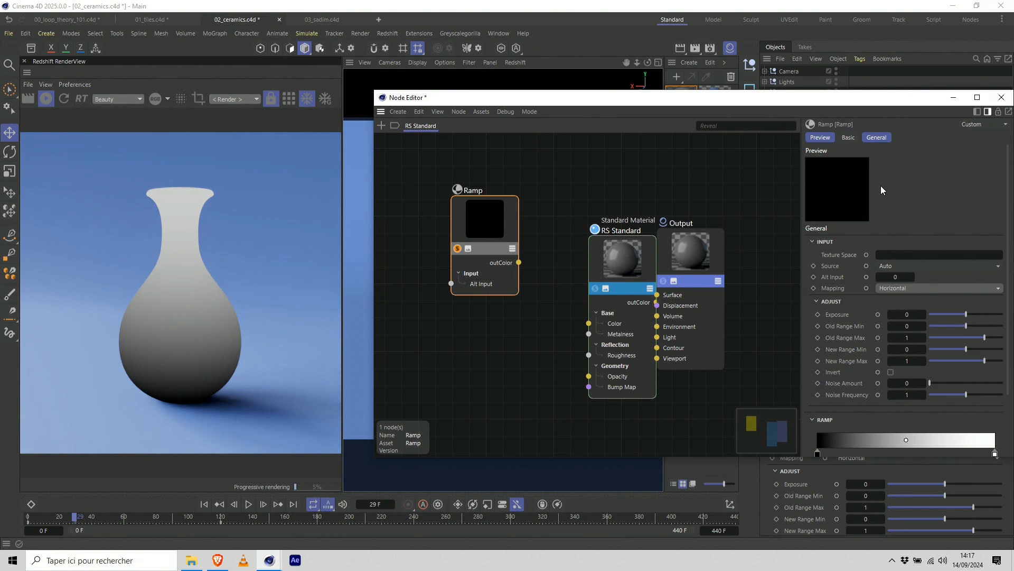
Bring the Ramp's black and white knots together at about 68% to form a hard edge.
left_click_drag(817, 453, 923, 520)
scroll(933, 454, "down", 1)
left_click(924, 461)
left_click(936, 449)
mouse_move(932, 443)
left_mouse_down()
mouse_move(969, 446)
mouse_move(939, 447)
left_mouse_up()
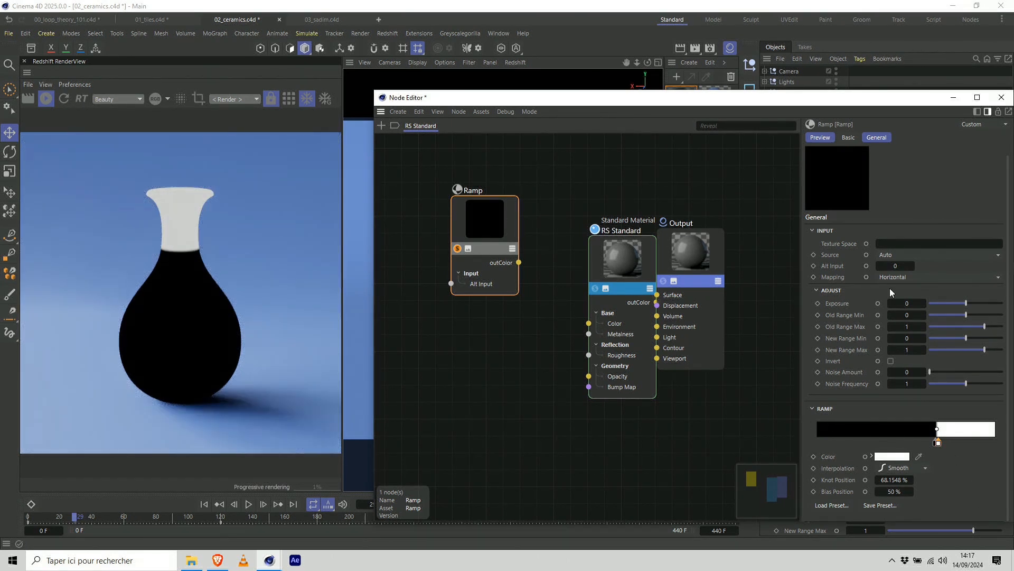
Put the Node Editor away and, at frame 53, set the Jar Transition material tag's Offset U to 2%.
left_click_drag(765, 96, 711, 55)
left_click(113, 516)
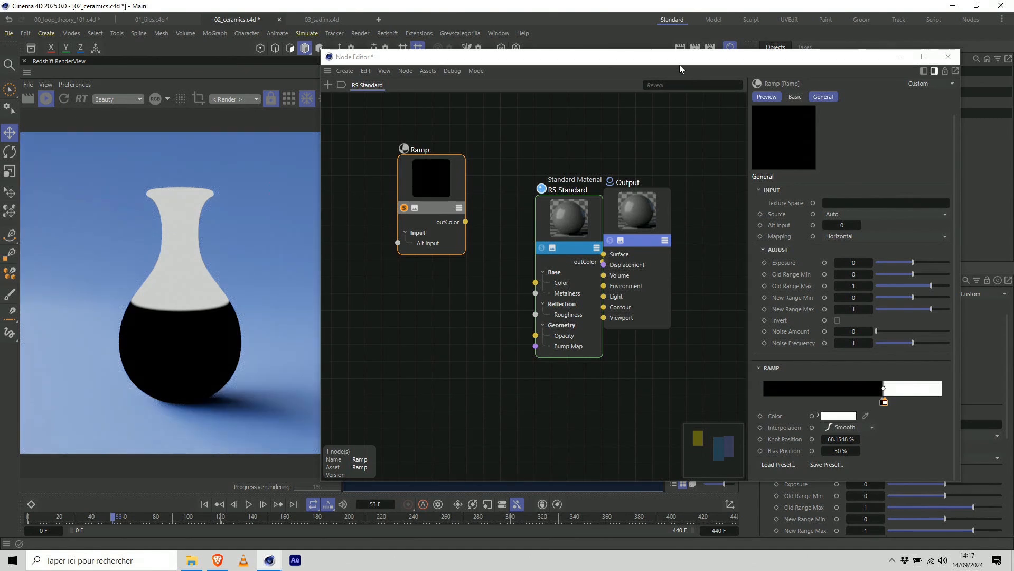
left_click_drag(679, 59, 397, 69)
left_click(623, 70)
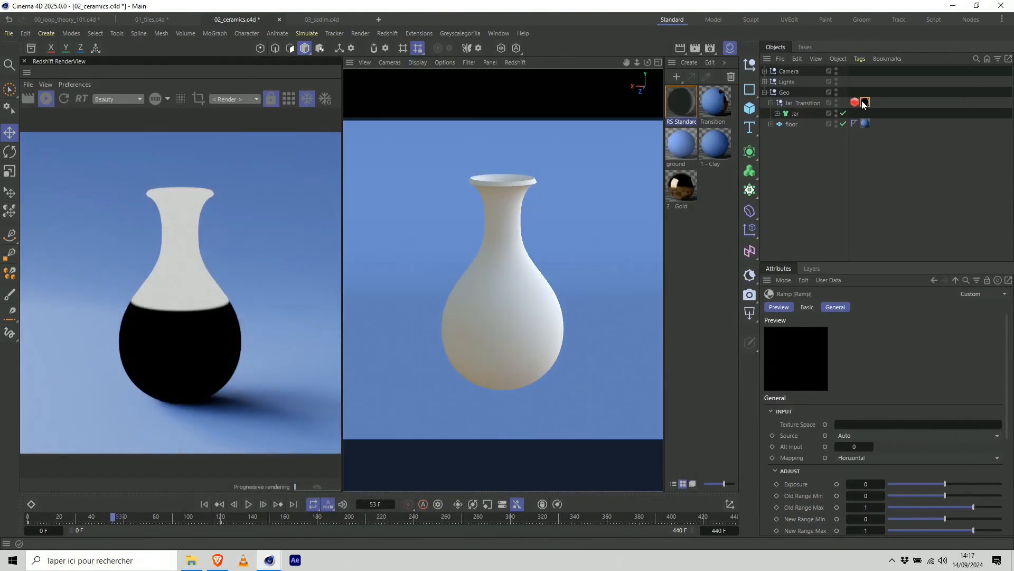
left_click(865, 102)
mouse_move(856, 437)
left_mouse_down()
mouse_move(884, 437)
mouse_move(840, 438)
left_mouse_up()
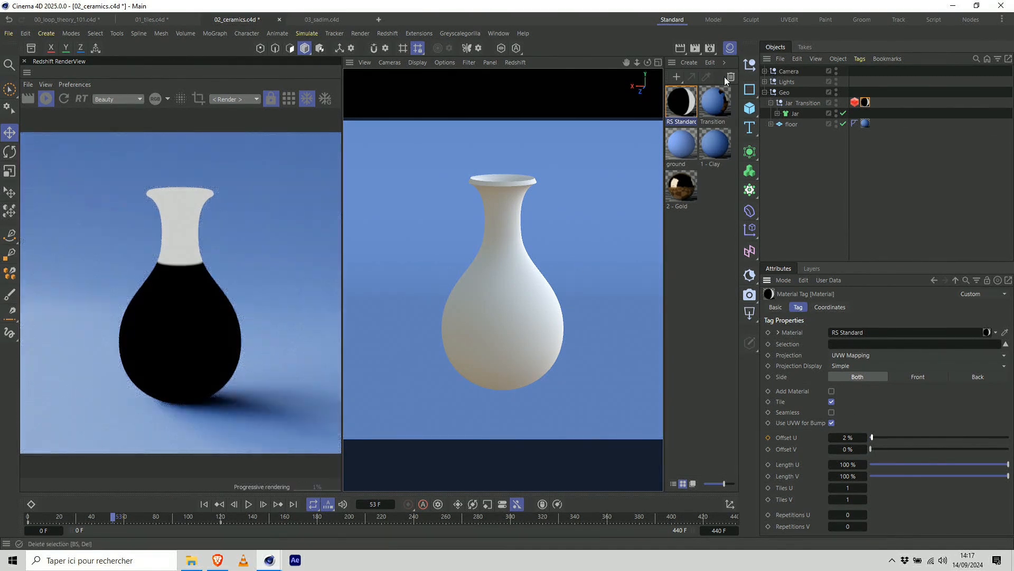
Reopen the RS Standard node graph, space out its nodes and raise the Ramp's Noise Amount to 0.224.
double_click(682, 103)
left_click_drag(474, 74, 765, 53)
left_click_drag(605, 206, 565, 181)
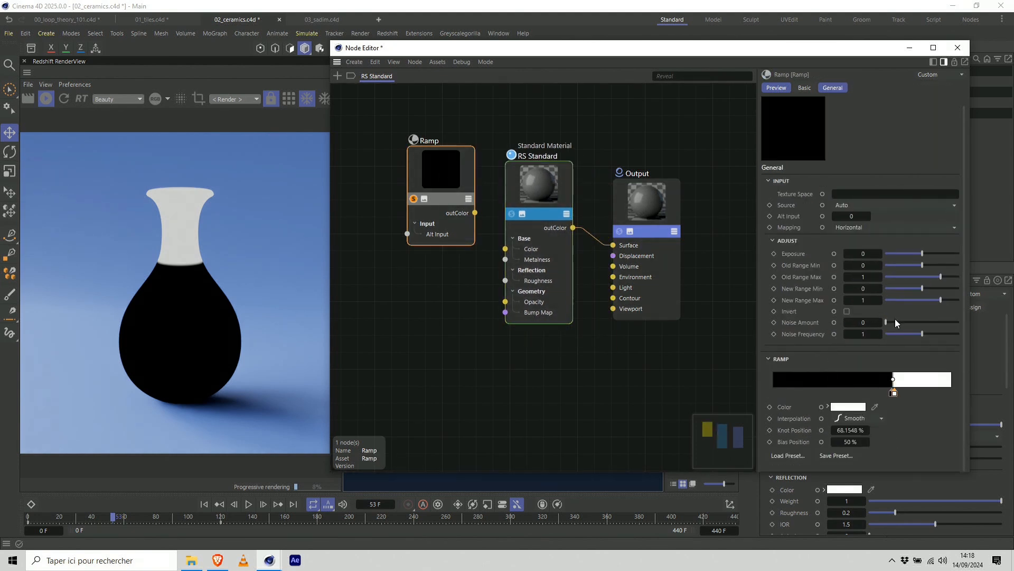
left_click_drag(877, 322, 892, 321)
left_click(880, 322)
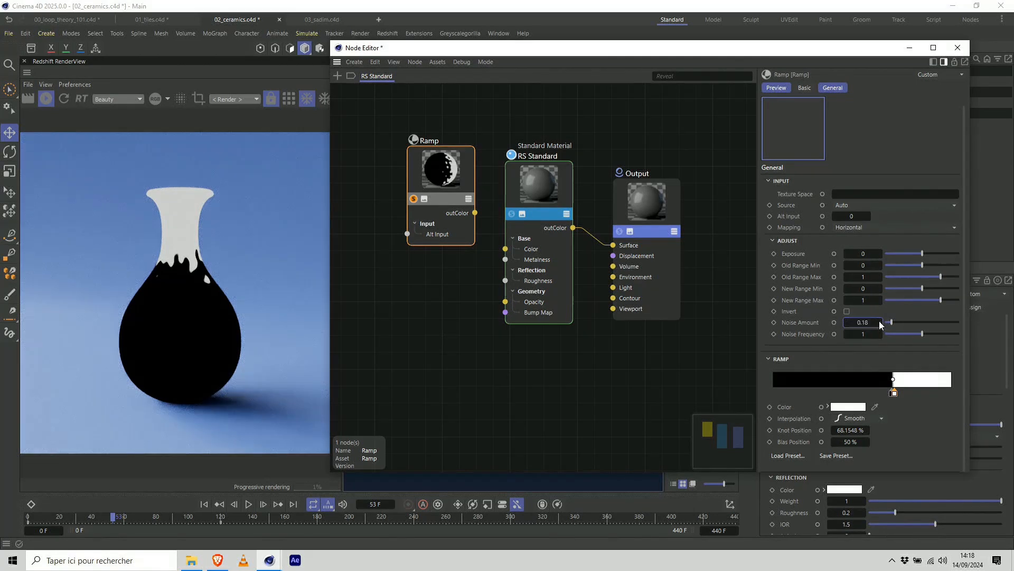
left_click(880, 322)
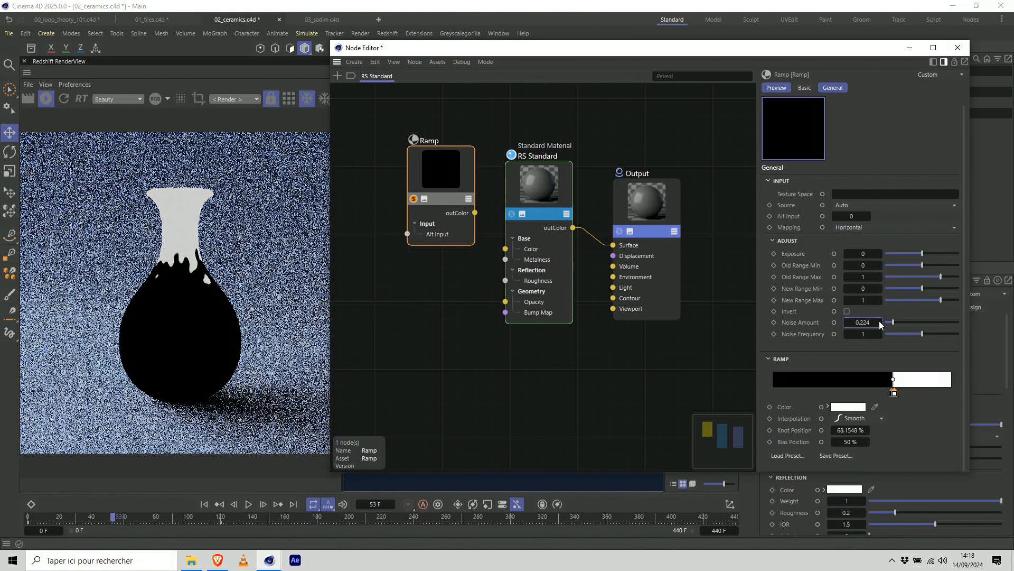
Set the Ramp's Noise Amount to 0.226 and Noise Frequency to 0.43, and go to frame 63.
left_click(880, 323)
left_click_drag(911, 333, 902, 333)
left_click(871, 334)
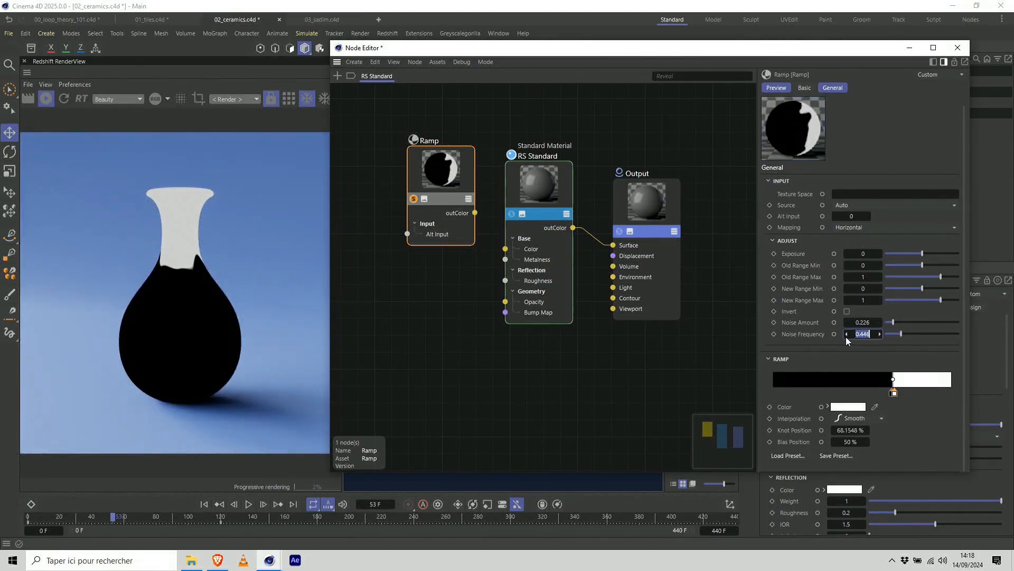
left_click(846, 336)
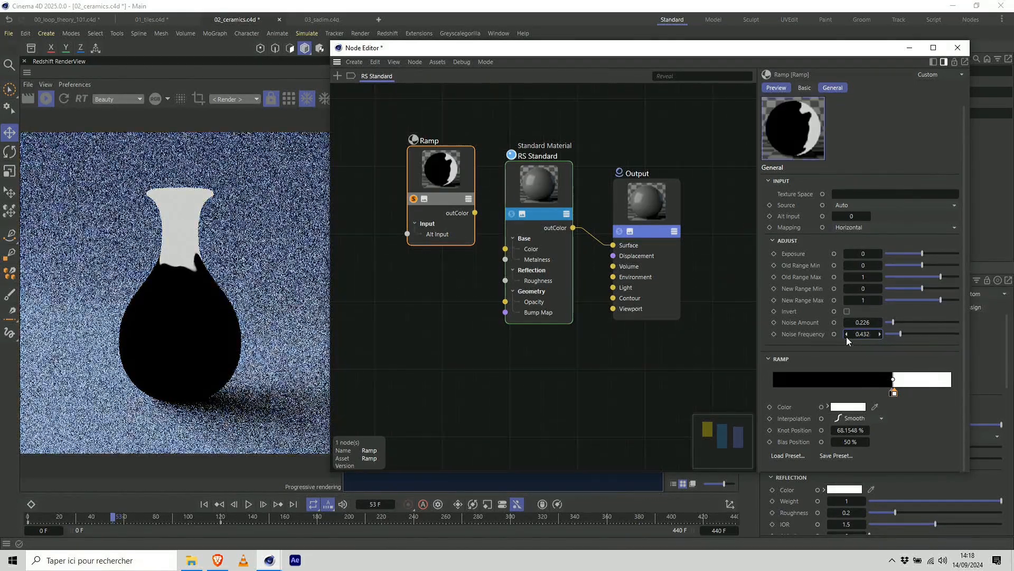
left_click(130, 511)
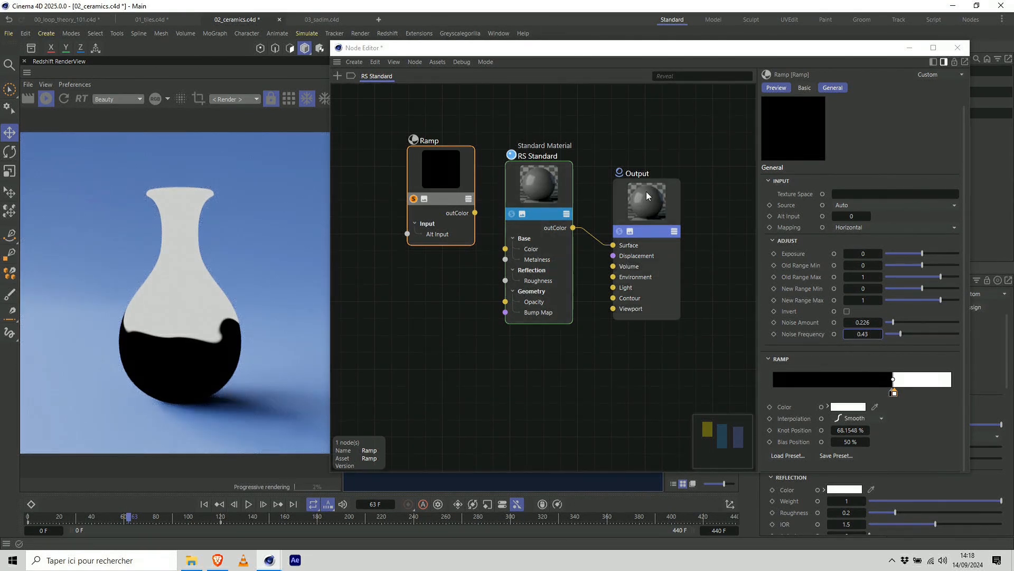
Spread the Ramp, RS Standard and Output nodes apart to make room between the Ramp and the material.
left_click_drag(646, 192, 689, 189)
left_click_drag(541, 179, 604, 206)
left_click_drag(439, 175, 485, 143)
left_click(605, 224)
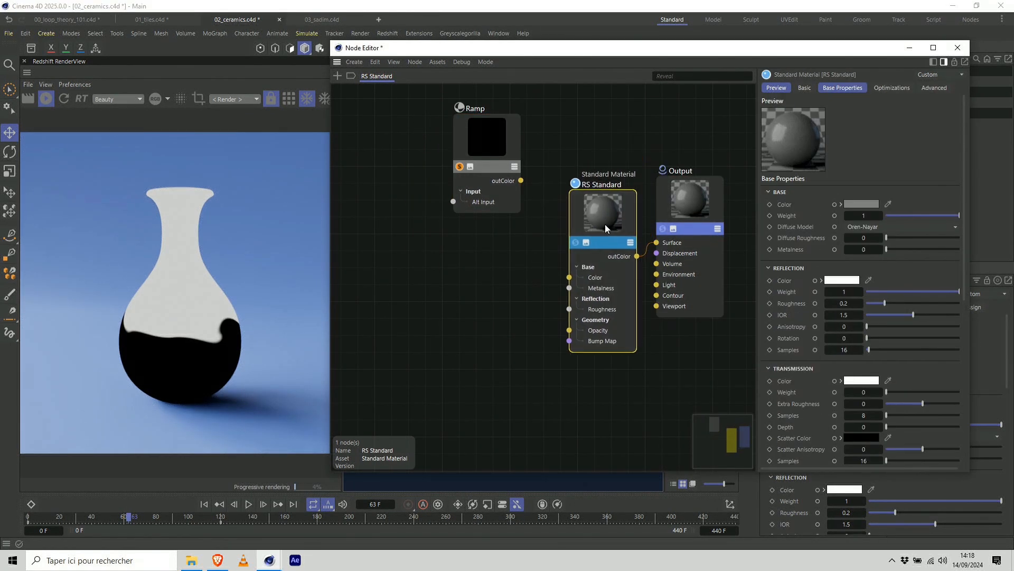
left_click_drag(686, 201, 726, 202)
left_click_drag(603, 212, 639, 207)
left_click_drag(467, 152, 430, 200)
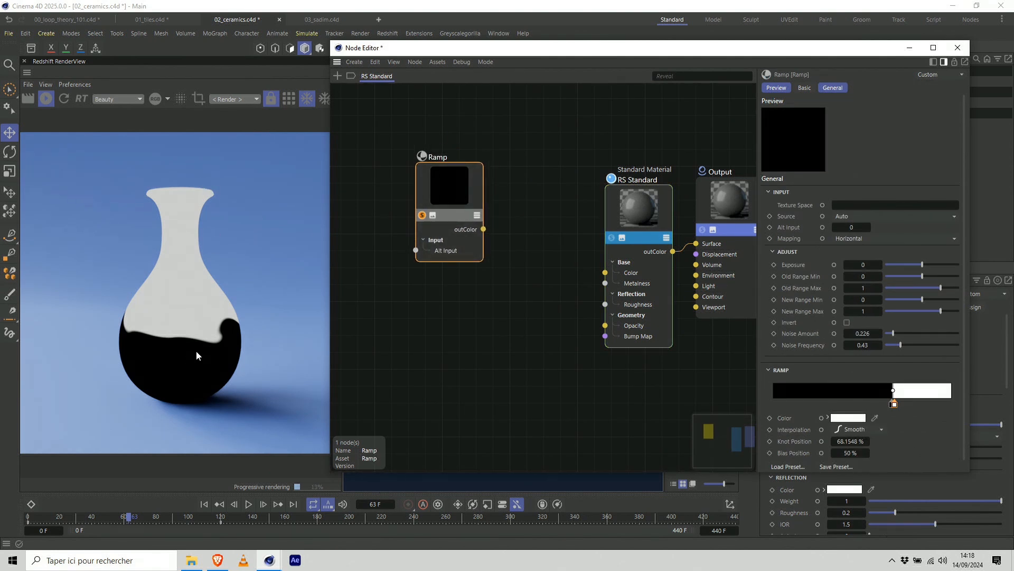
Add a Material Blender node between the Ramp and RS Standard nodes, and move the Ramp farther away from it.
left_click_drag(626, 64, 640, 143)
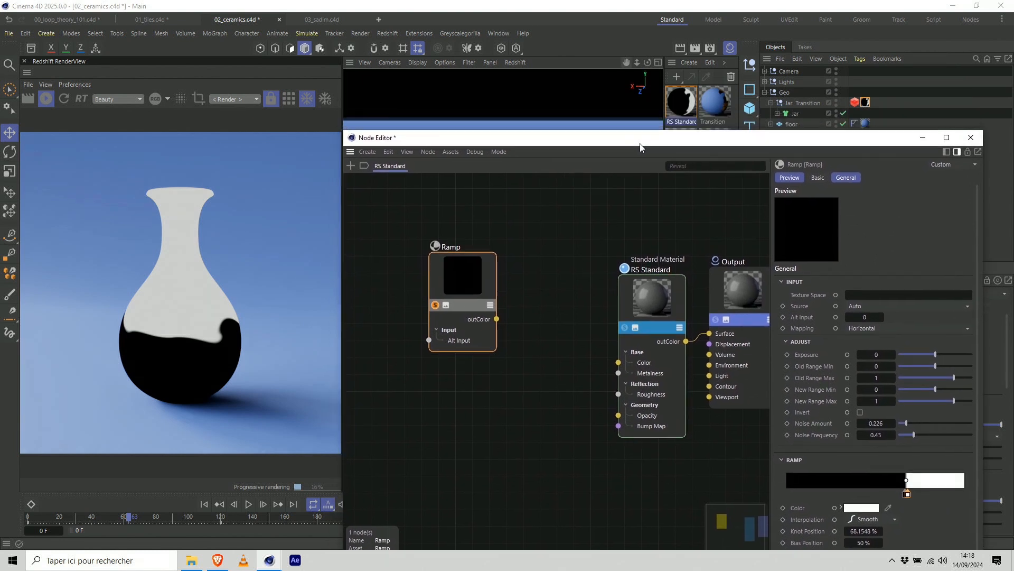
left_click(542, 312)
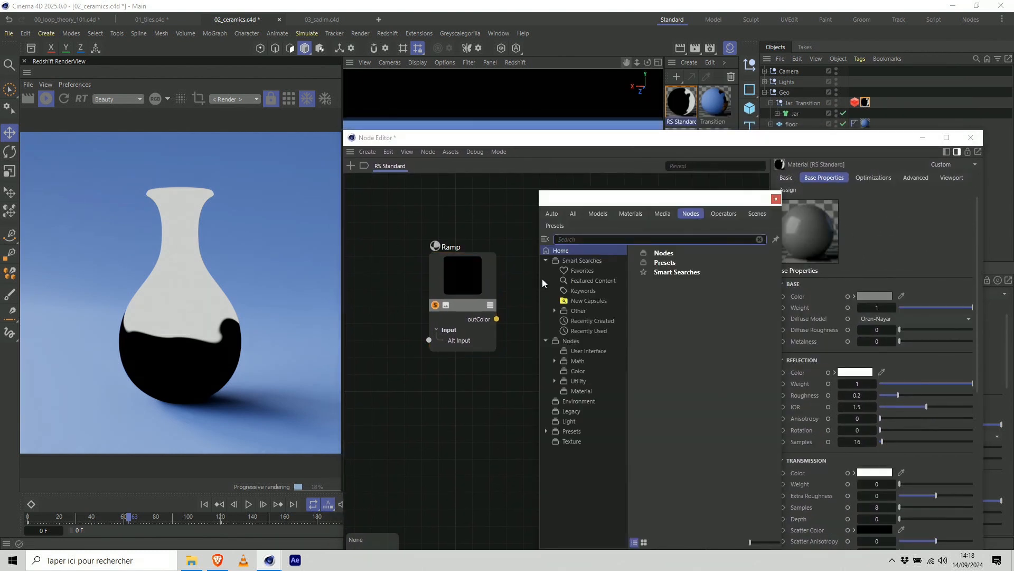
type("materi")
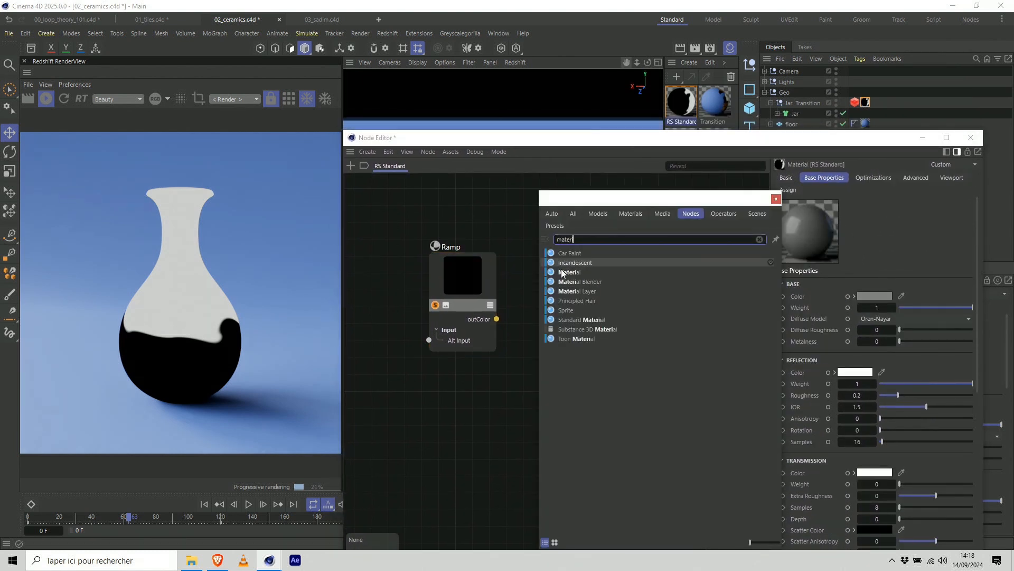
double_click(580, 281)
left_click_drag(463, 300, 400, 258)
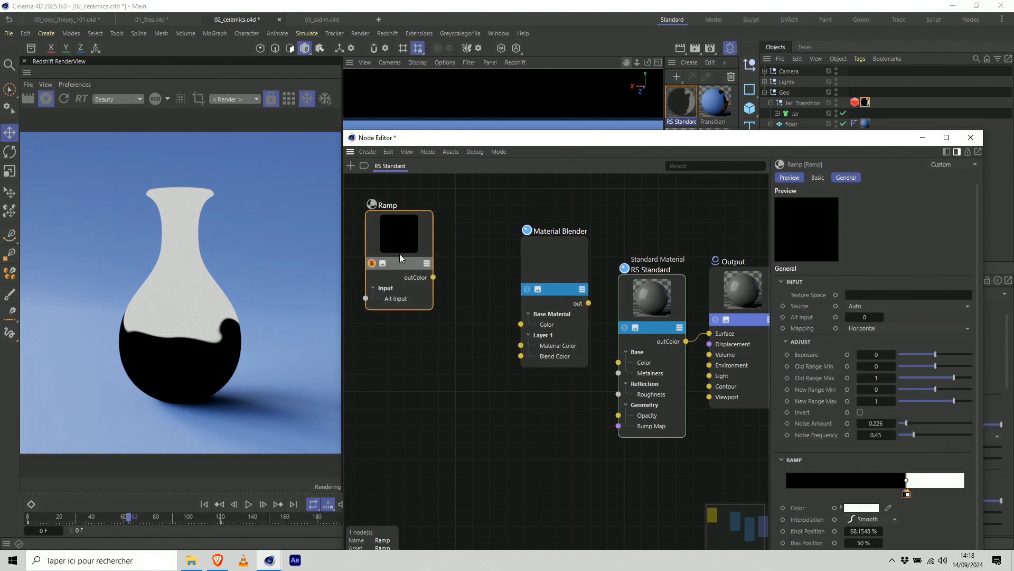
left_click(550, 275)
Add a Reference node to the graph and assign the 2 - Gold material to it.
left_click_drag(689, 141, 701, 233)
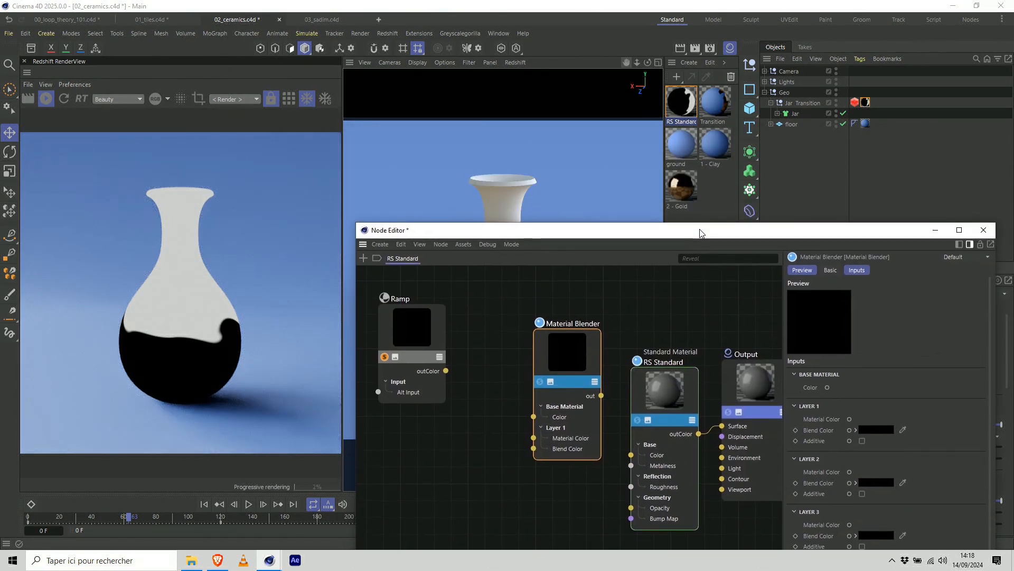
double_click(498, 303)
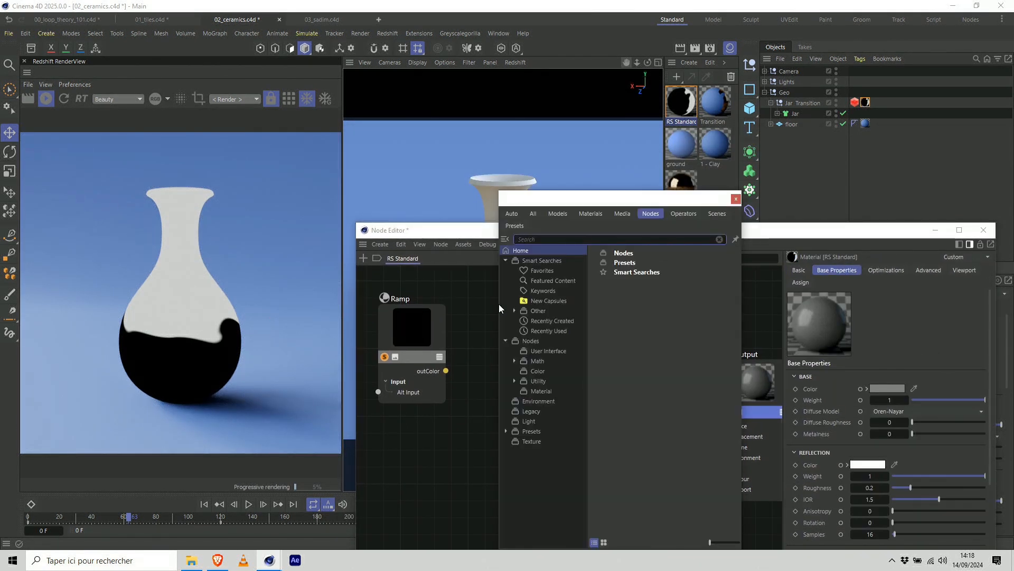
type("ref")
double_click(536, 285)
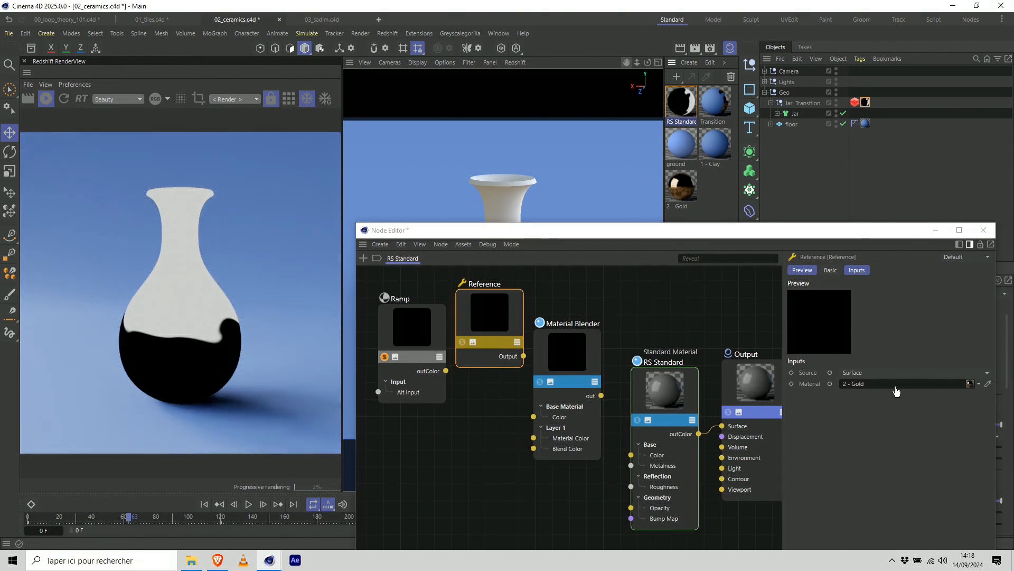
Add a second Reference node below the gold one and assign the 1 - Clay material to it.
double_click(489, 407)
type("ref")
double_click(538, 283)
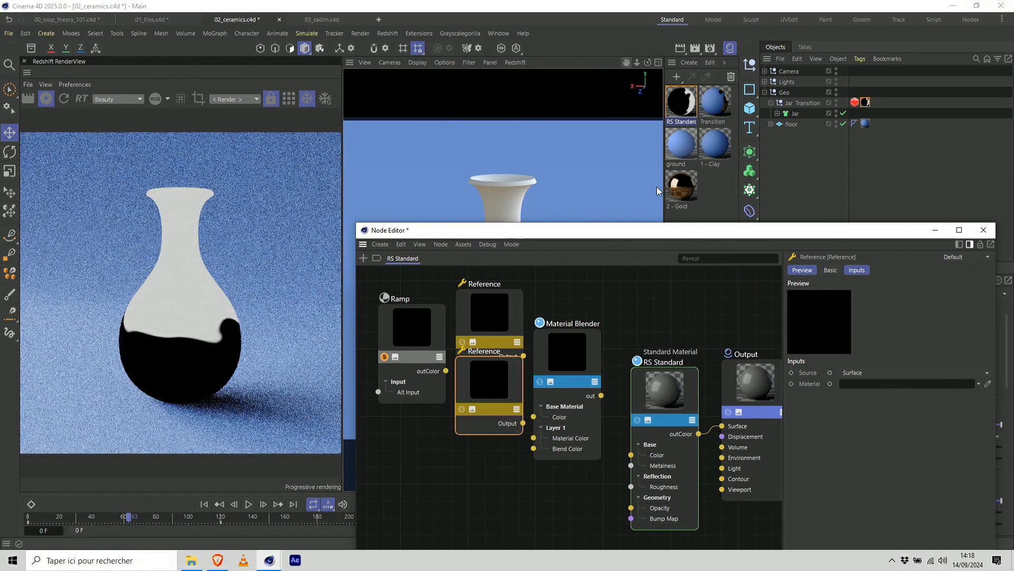
left_click_drag(715, 148, 864, 372)
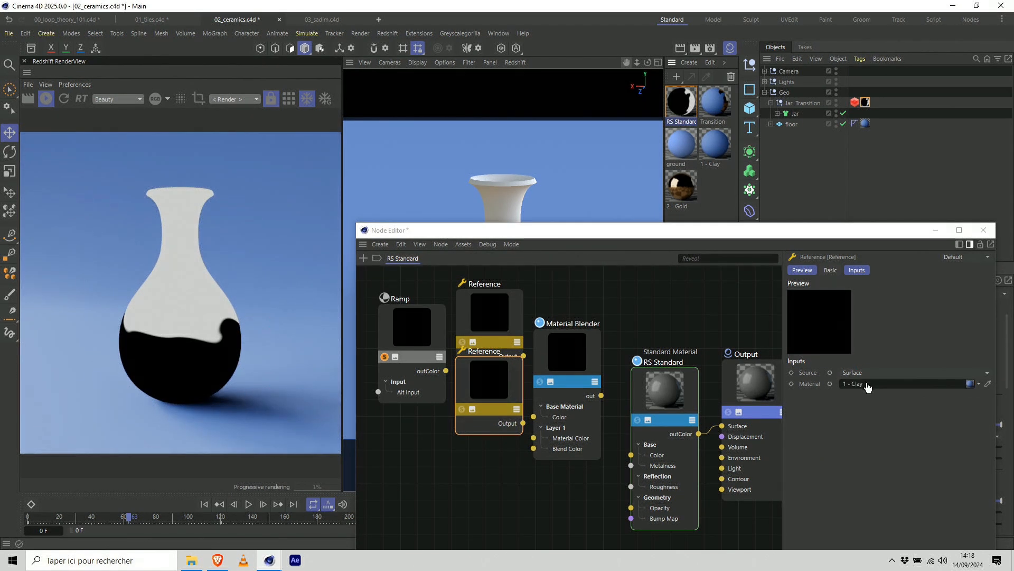
Space out the nodes and connect the 1 - Clay Reference to the Material Blender's Base Material Color and 2 - Gold to its Layer 1 Material Color.
left_click_drag(418, 327, 650, 307)
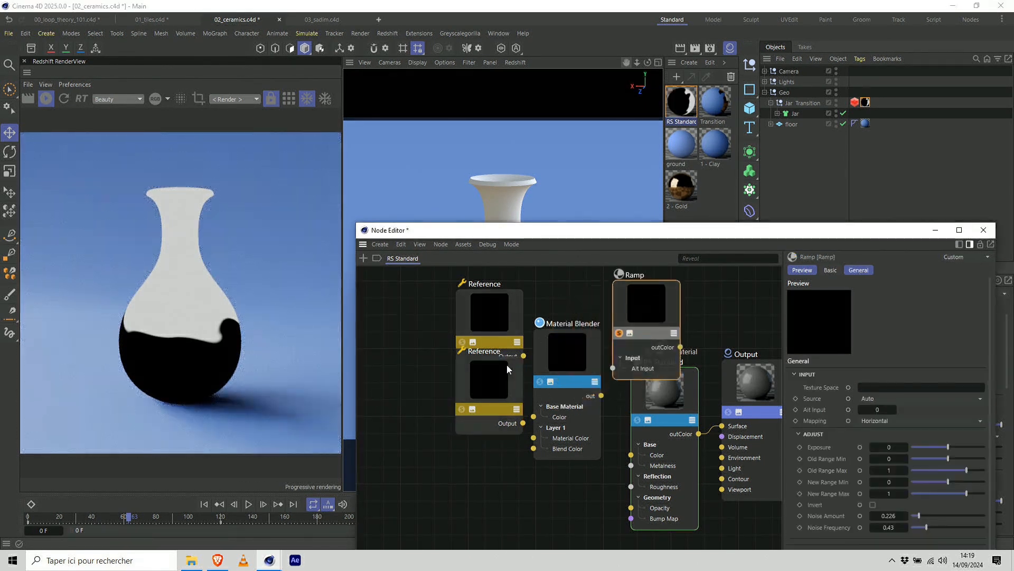
left_click_drag(506, 364, 426, 376)
left_click_drag(480, 326, 400, 321)
left_click_drag(413, 402, 442, 403)
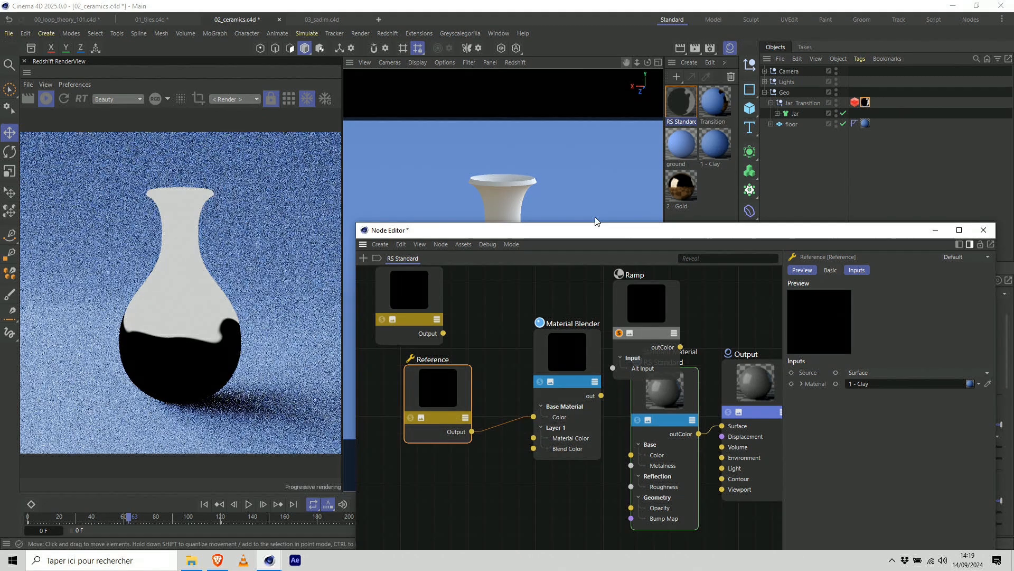
left_click_drag(596, 224, 586, 153)
left_click_drag(443, 263, 531, 369)
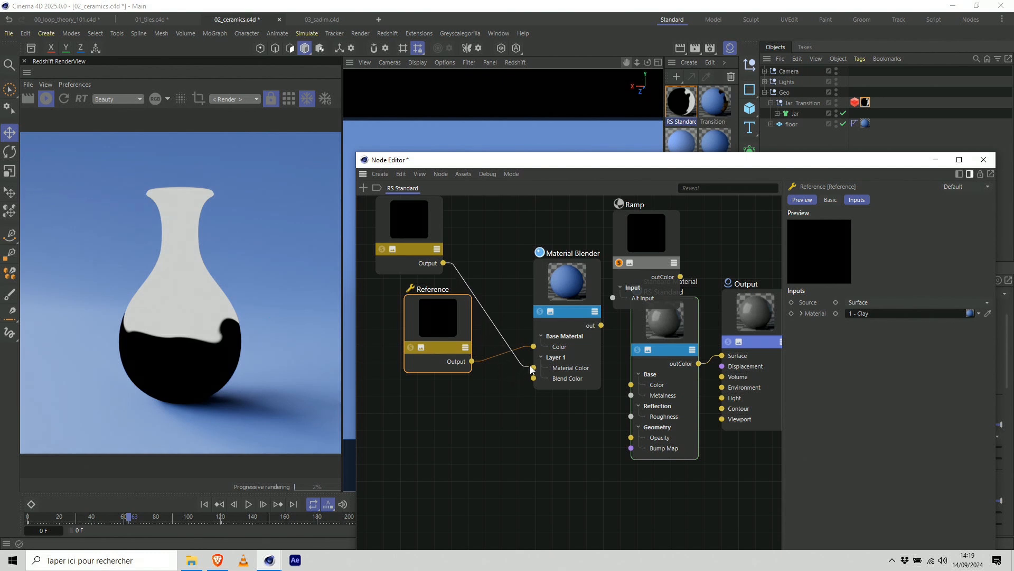
Connect the Ramp to the Material Blender's Layer 1 Blend Color and the blender's out to the Output node's Surface.
left_click_drag(639, 240, 440, 441)
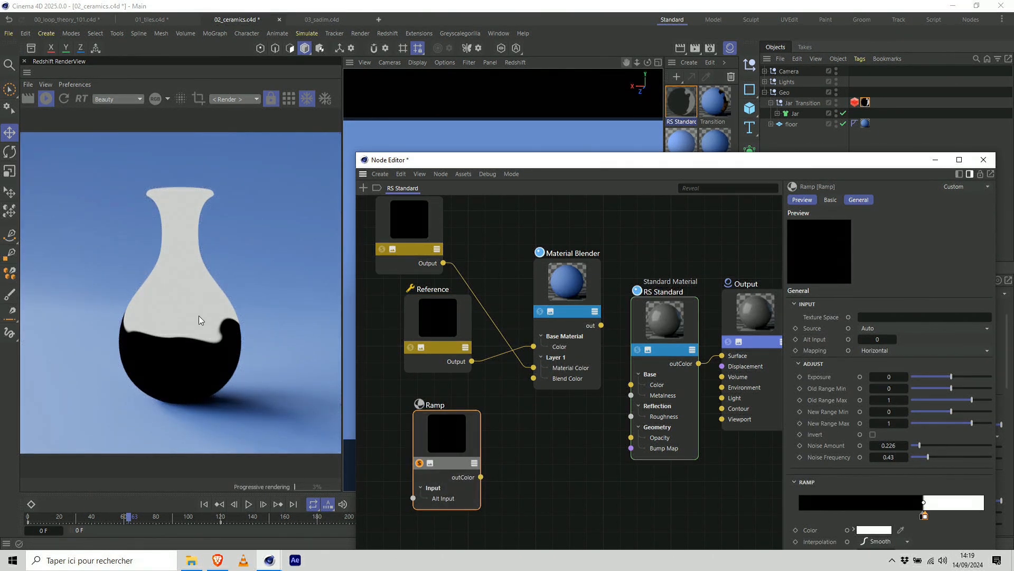
left_click_drag(480, 477, 534, 378)
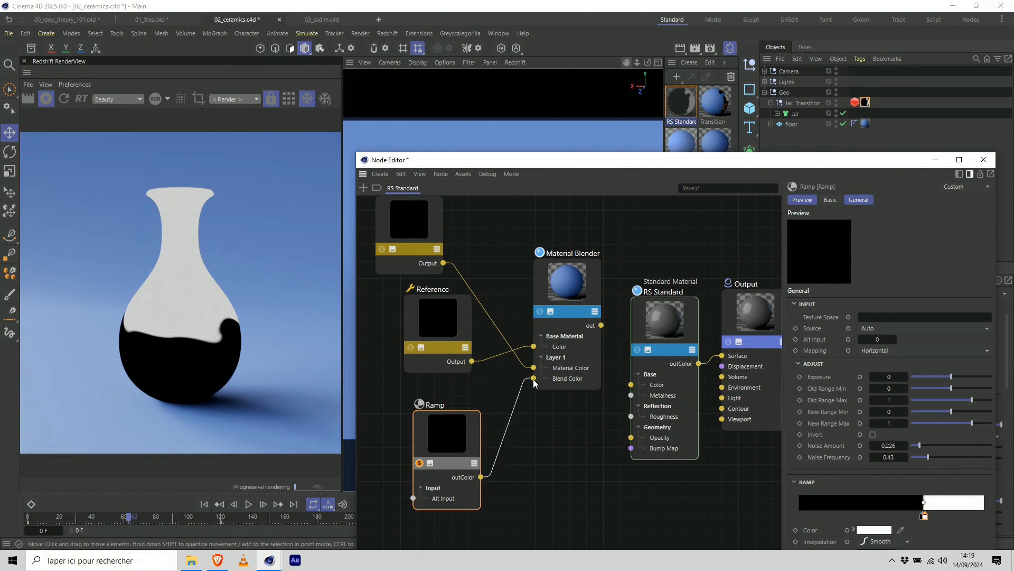
left_click(607, 316)
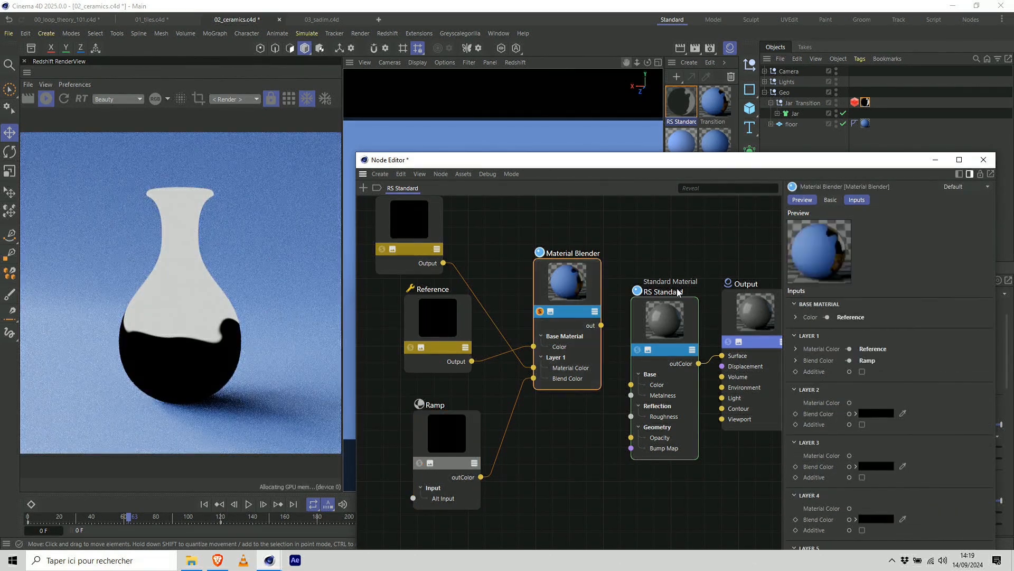
left_click_drag(601, 325, 723, 356)
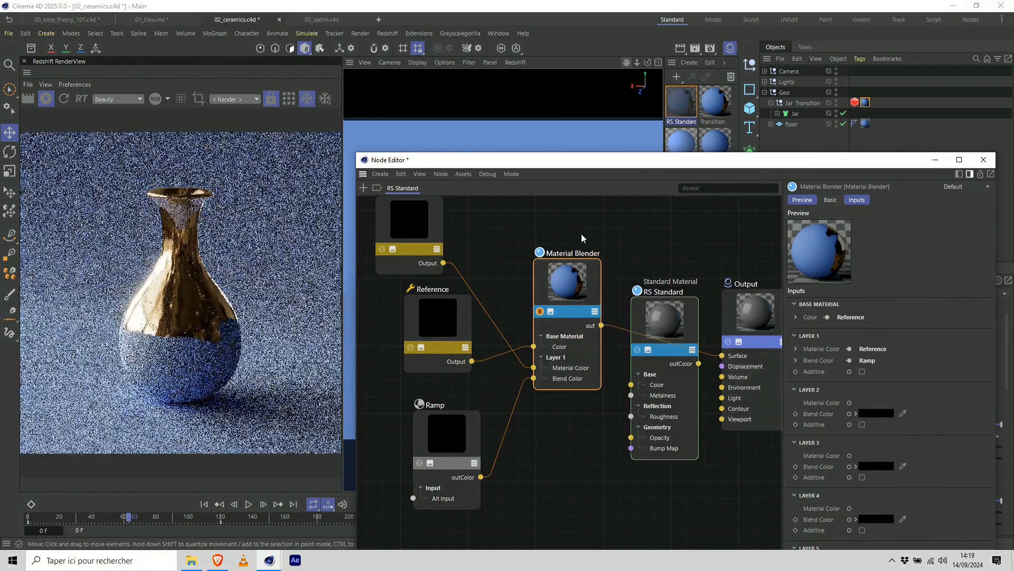
Scrub the timeline between about frames 48 and 77 to preview the gold and clay transition, ending at frame 60.
mouse_move(845, 154)
left_mouse_down()
mouse_move(826, 156)
mouse_move(833, 159)
left_mouse_up()
left_click_drag(128, 518, 153, 523)
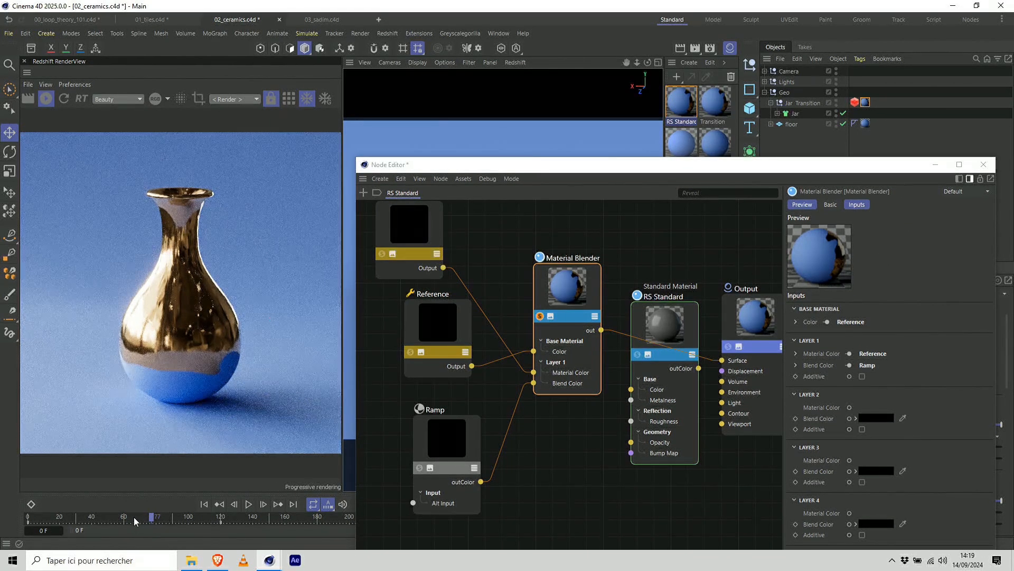
left_click(110, 517)
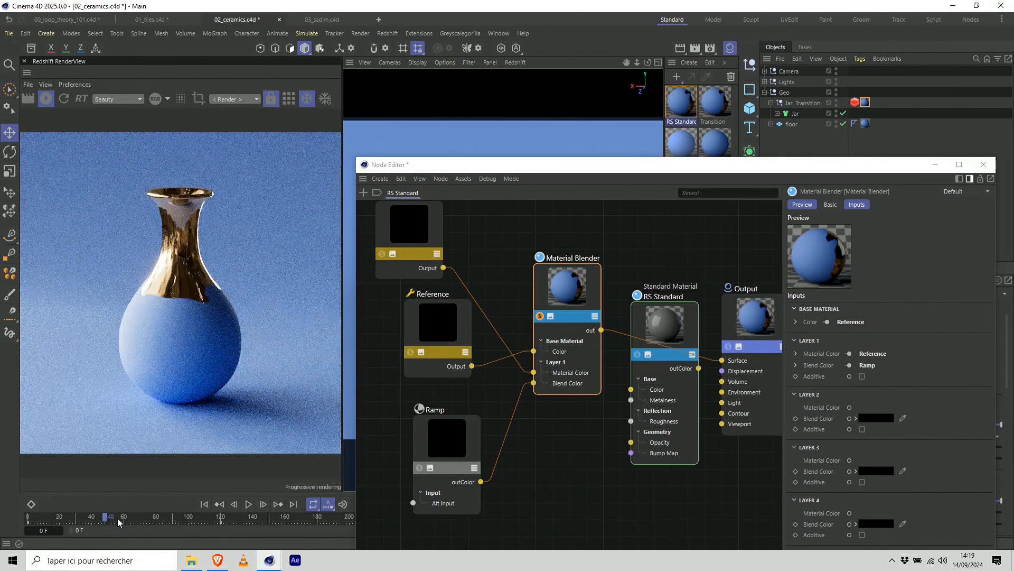
left_click(124, 518)
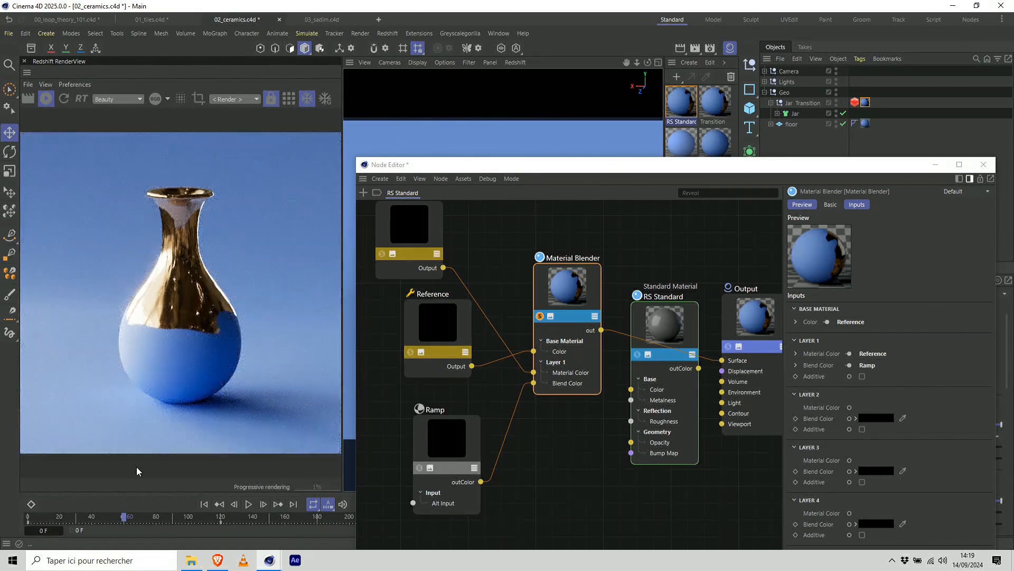
Rearrange the two Reference nodes so 1 - Clay sits above 2 - Gold and their wires no longer cross.
left_click_drag(415, 238, 457, 246)
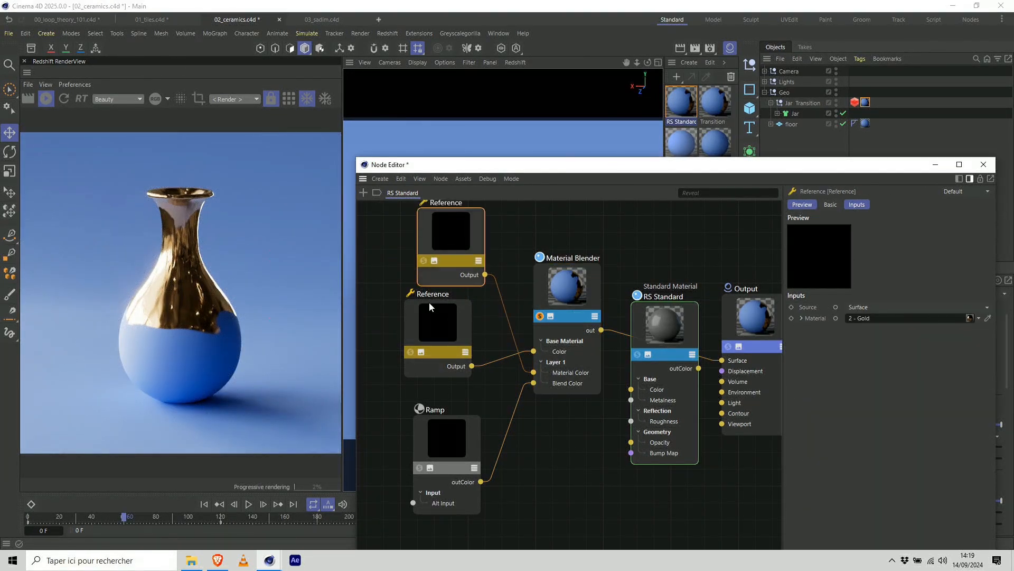
left_click_drag(434, 327, 455, 319)
left_click_drag(446, 250, 419, 277)
left_click_drag(452, 334, 493, 256)
left_click_drag(445, 261, 427, 294)
left_click_drag(505, 254, 486, 246)
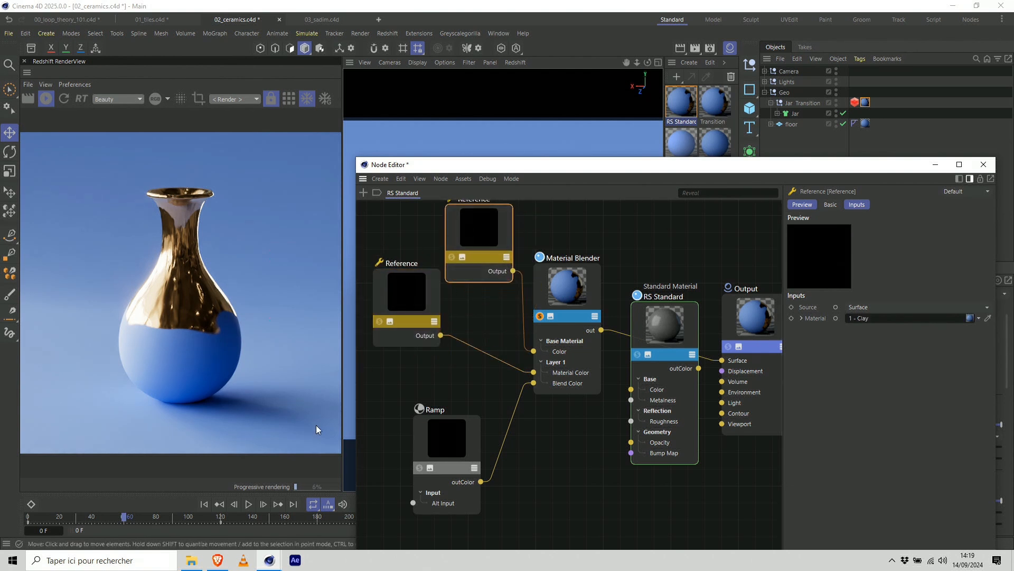
Play the reference video 03_ceramic.mp4 full screen in VLC to examine the vase transition, pause it and return to Cinema 4D.
left_click(192, 560)
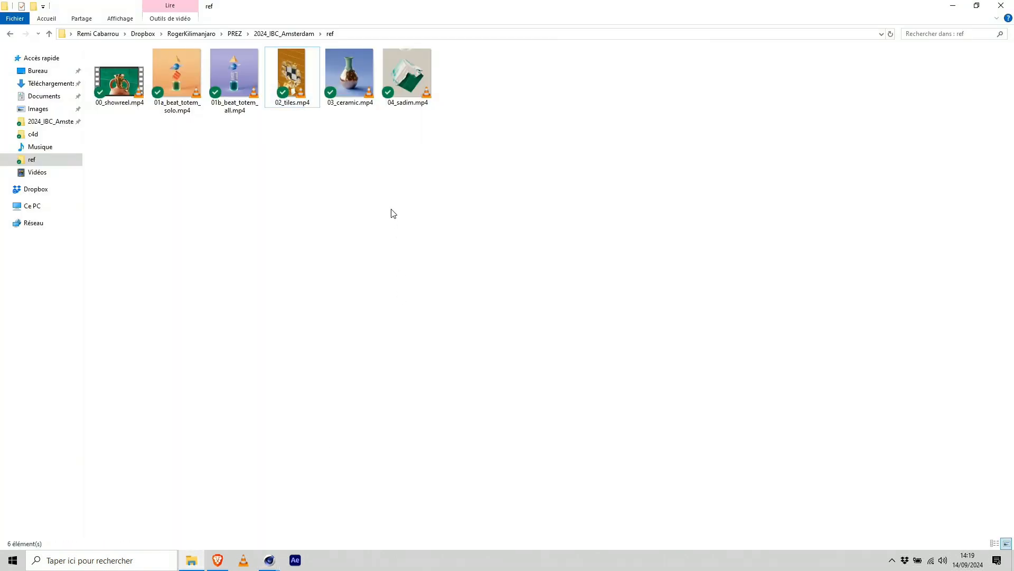
left_click(356, 81)
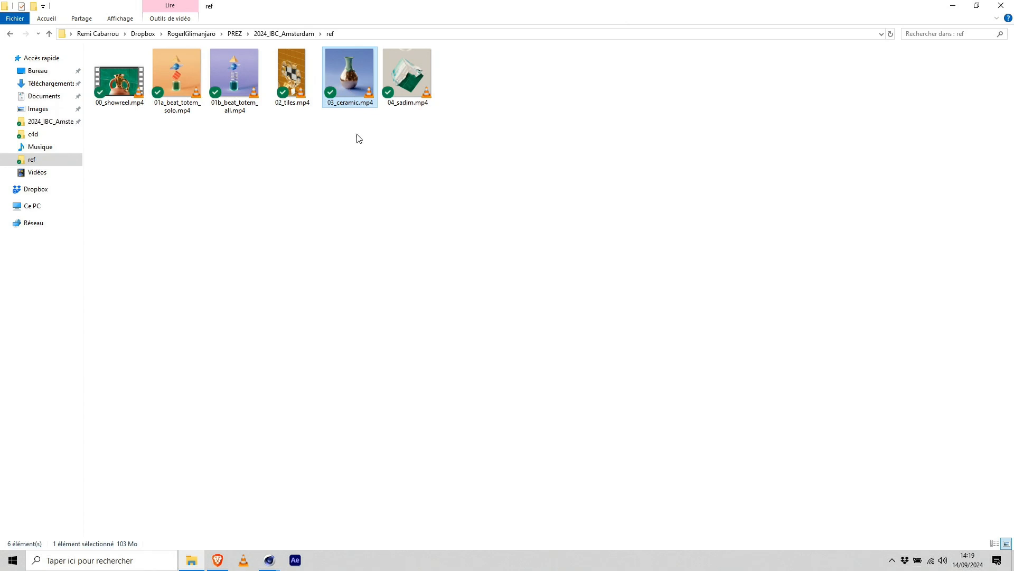
left_click(356, 139)
left_click(359, 102)
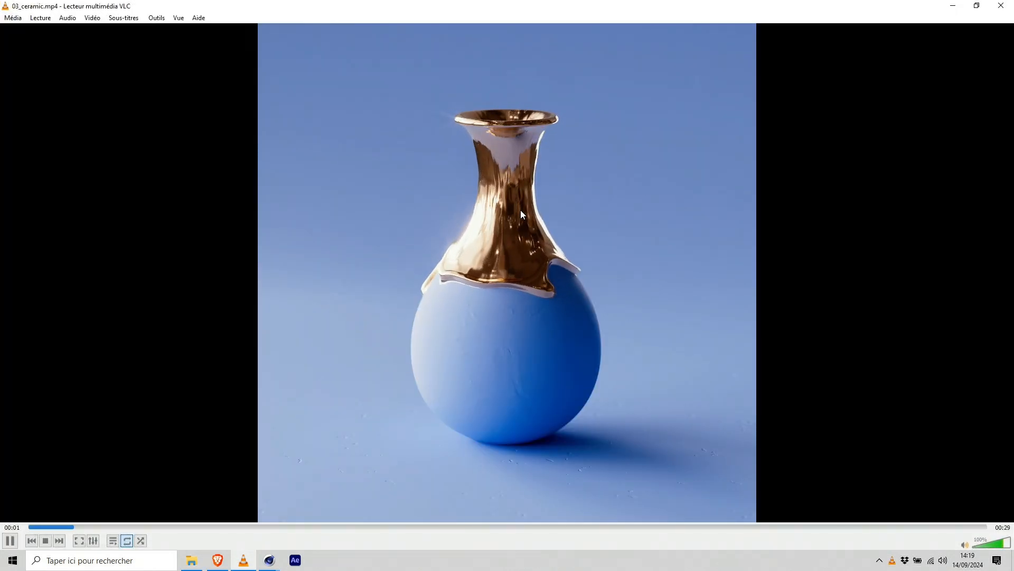
double_click(521, 200)
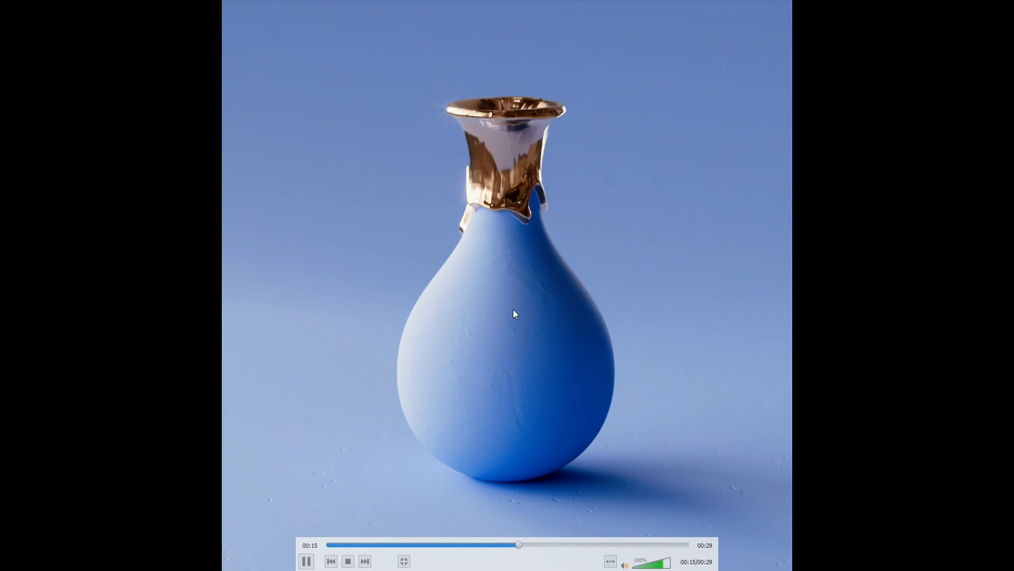
key("space")
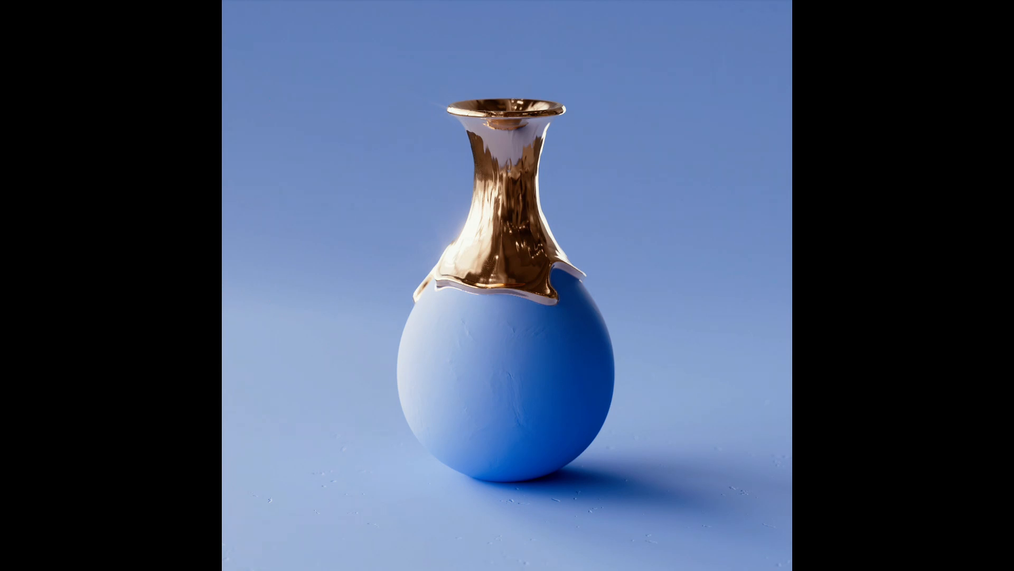
key("Escape")
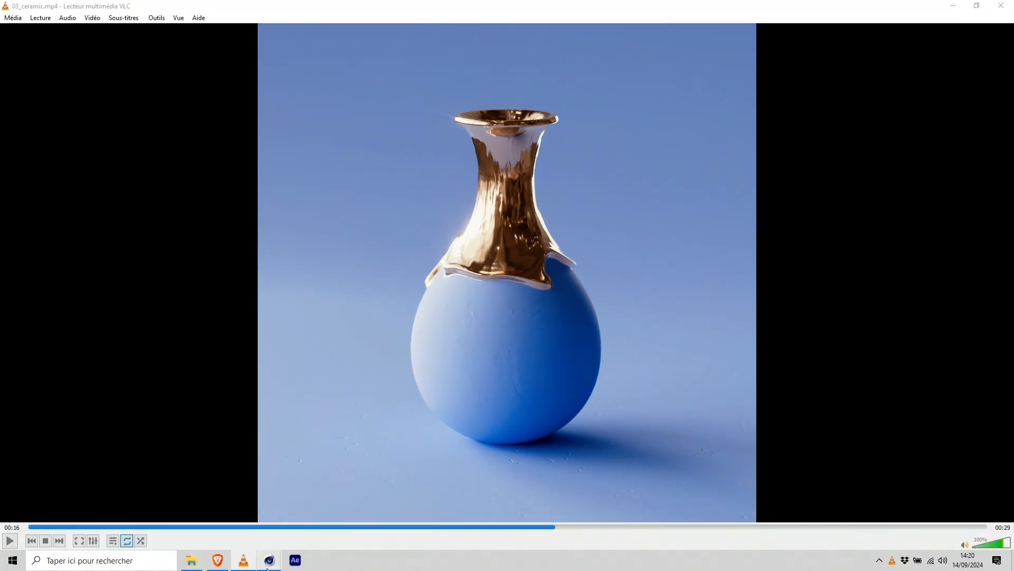
mouse_move(269, 560)
left_click(223, 523)
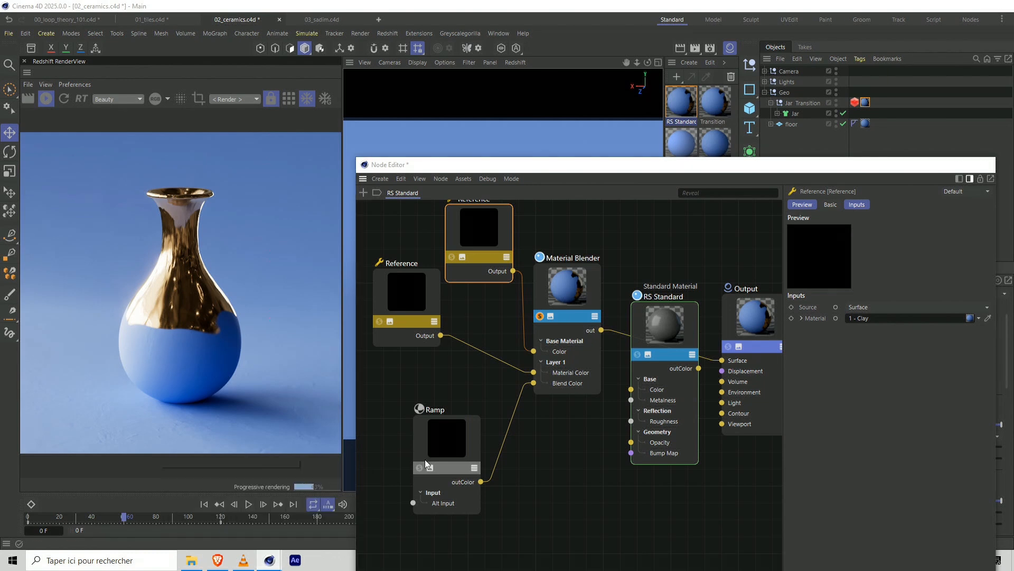
Delete the unused RS Standard node and tidy the Material Blender, Output and clay Reference nodes.
left_click_drag(651, 321, 647, 275)
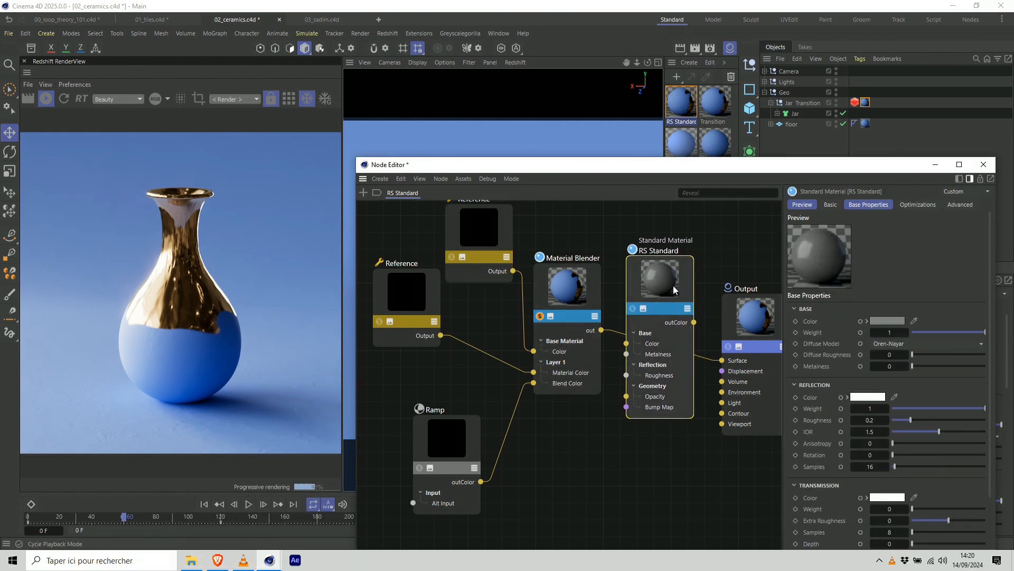
key("Delete")
left_click(483, 223)
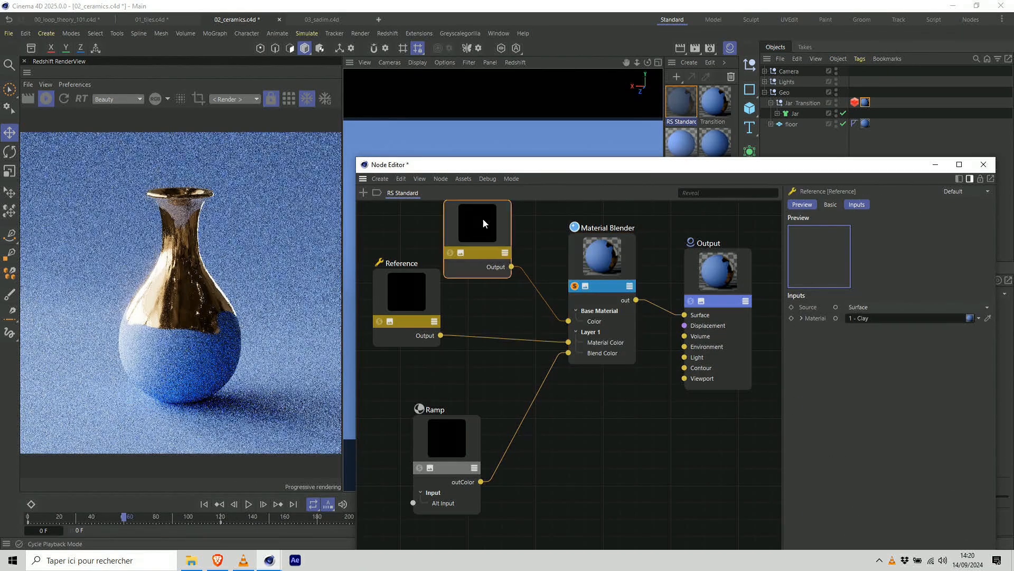
Reposition the two Reference nodes and move the Ramp node up beside the Material Blender.
left_click_drag(482, 223, 473, 203)
left_click_drag(414, 279, 410, 261)
left_click_drag(463, 424, 518, 318)
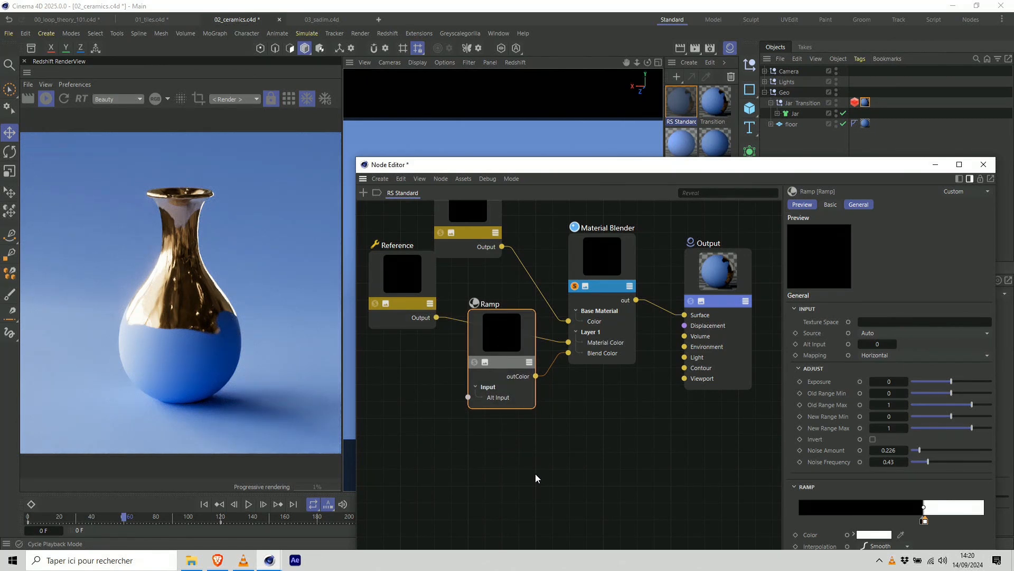
Add a Displacement node to the RS Standard graph and arrange it and the Ramp around the Material Blender.
left_click(535, 474)
key("shift+c")
type("displa")
double_click(592, 263)
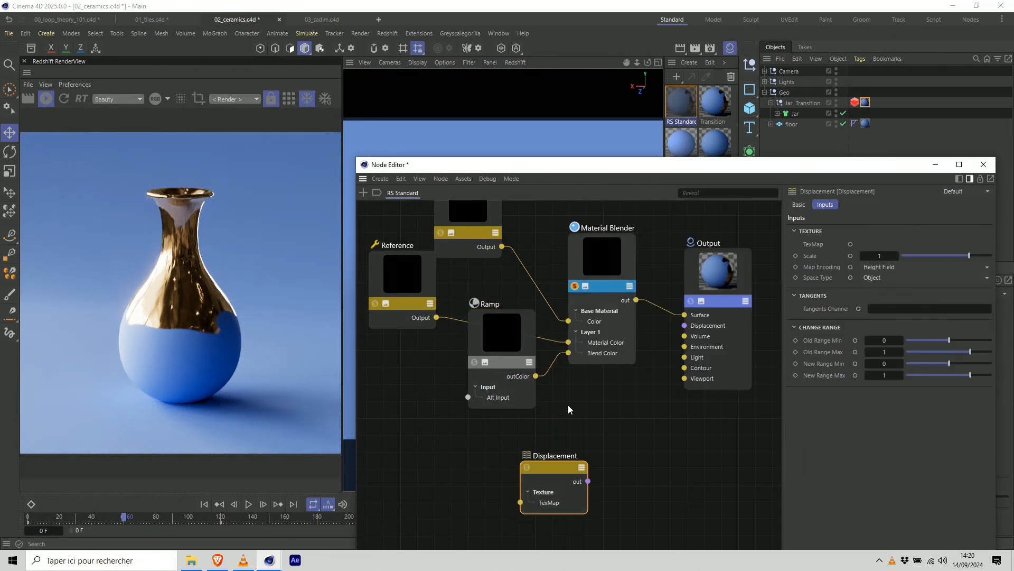
left_click_drag(535, 349, 511, 320)
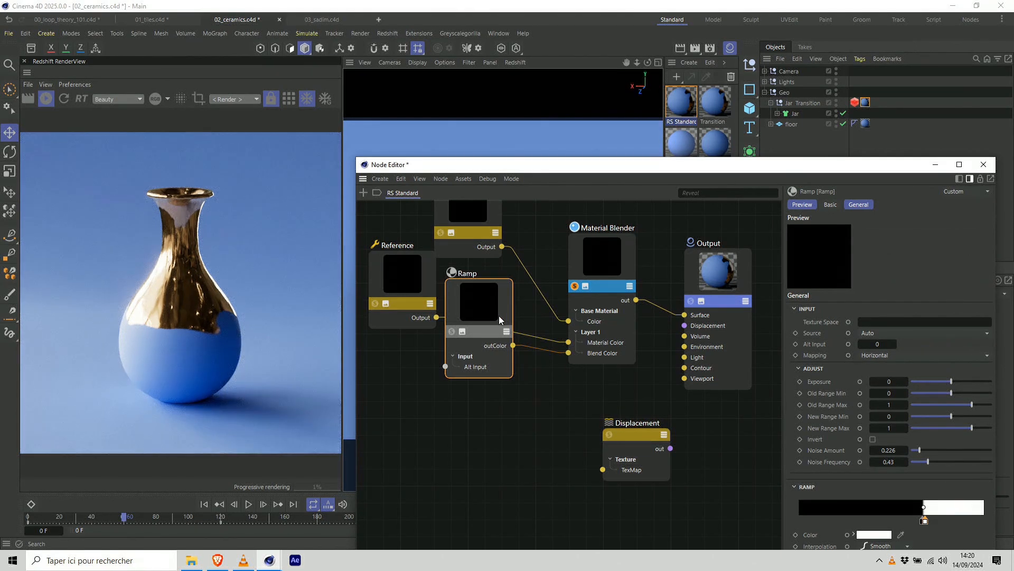
Duplicate the Ramp, connect the copy's outColor to the Displacement node's TexMap, and link Displacement out to the Output's Displacement input.
key("ctrl+c")
key("ctrl+v")
left_click_drag(562, 399, 436, 405)
left_click_drag(477, 457, 603, 469)
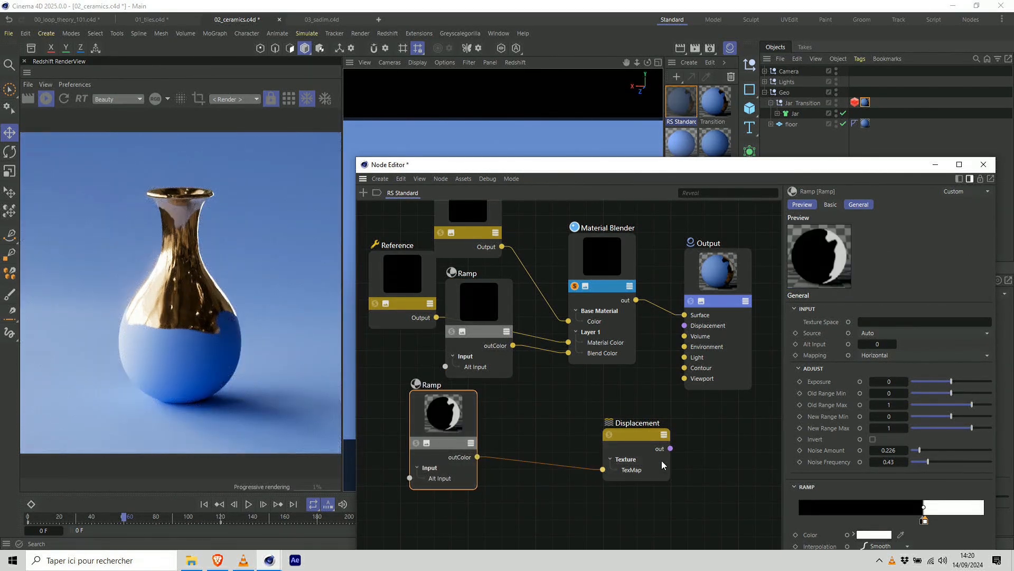
left_click_drag(671, 449, 686, 348)
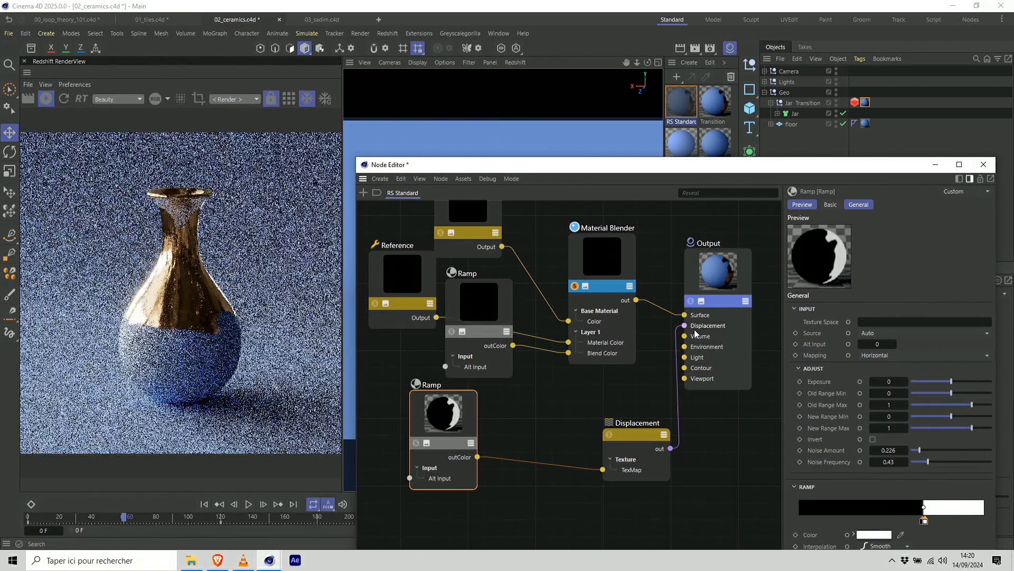
Review the tessellation and displacement settings in the Geometry section of the Redshift Object tag on Jar Transition.
left_click_drag(789, 166, 730, 169)
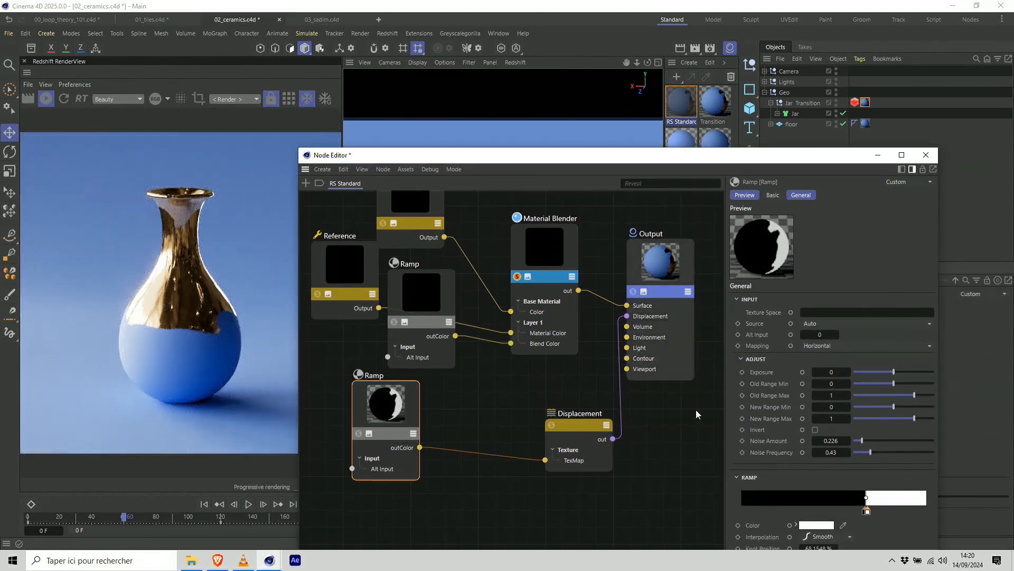
left_click(856, 103)
left_click(878, 155)
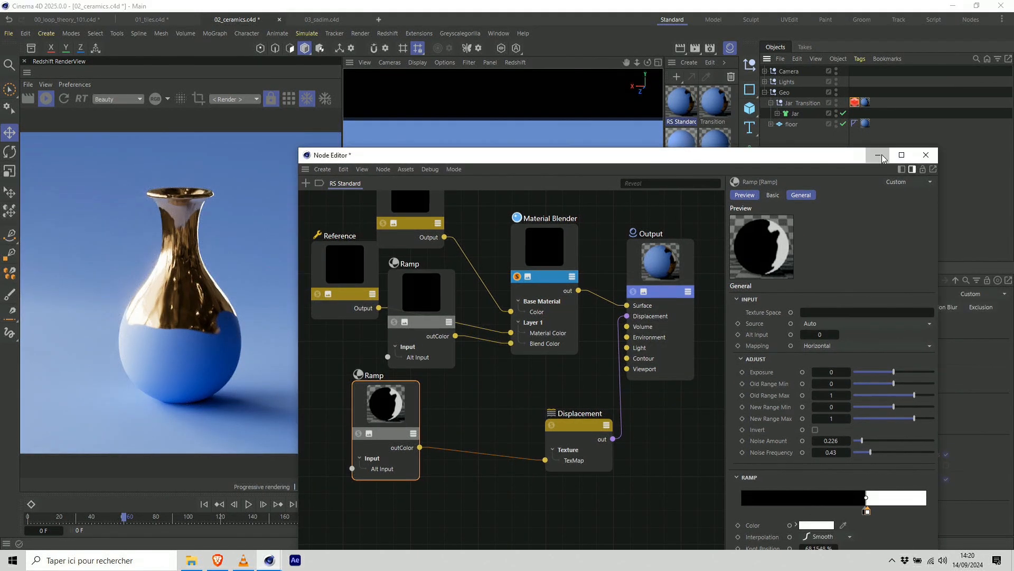
left_click(50, 102)
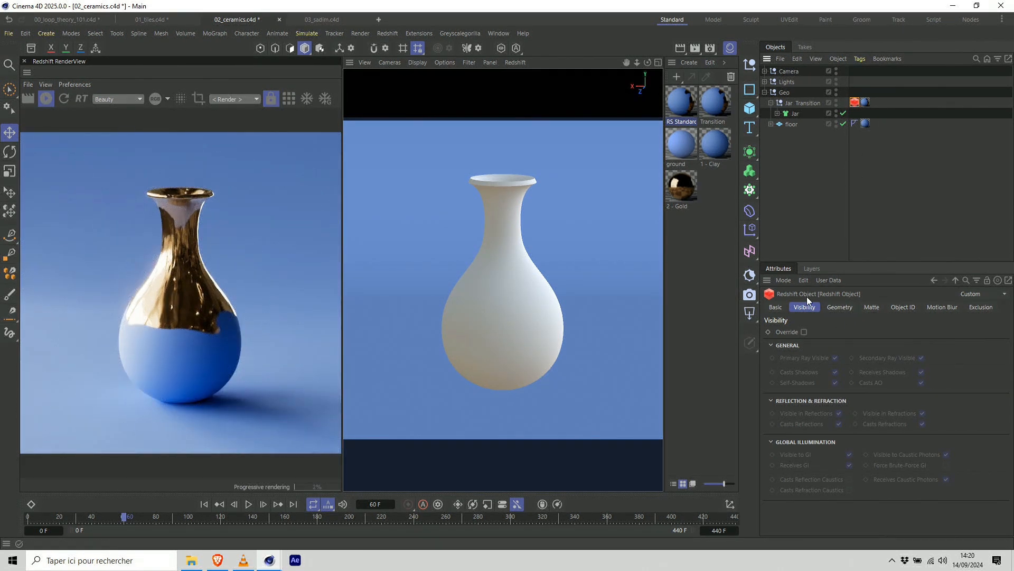
left_click(839, 307)
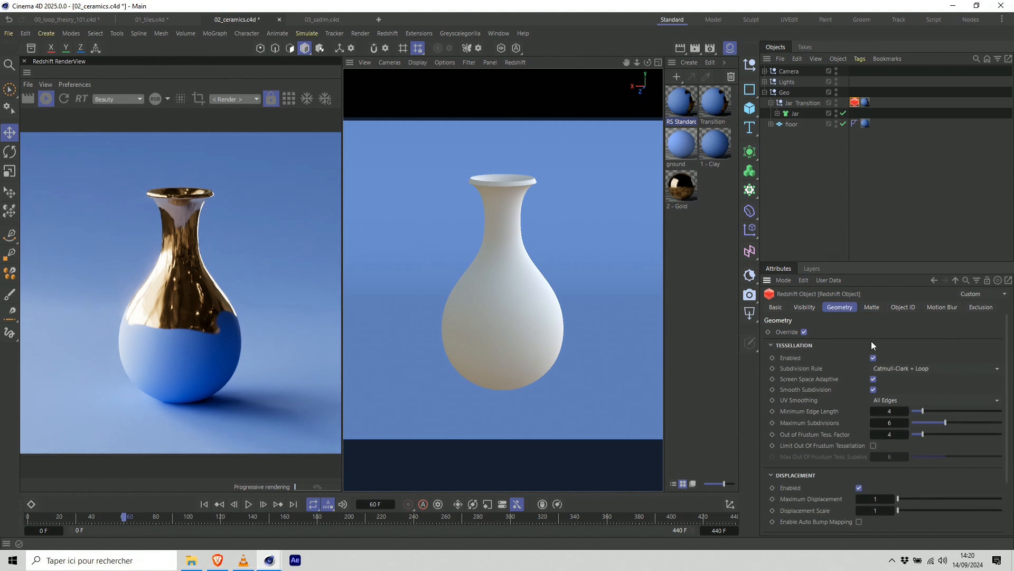
scroll(851, 412, "down", 3)
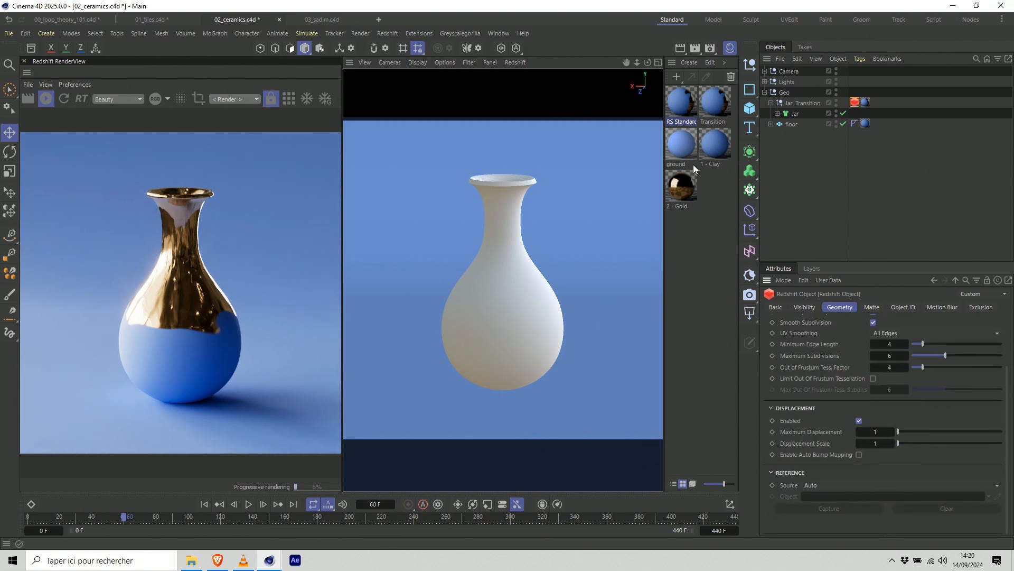
Reopen the RS Standard material's node graph and move the Displacement node closer to the duplicated Ramp.
double_click(686, 106)
left_click(563, 423)
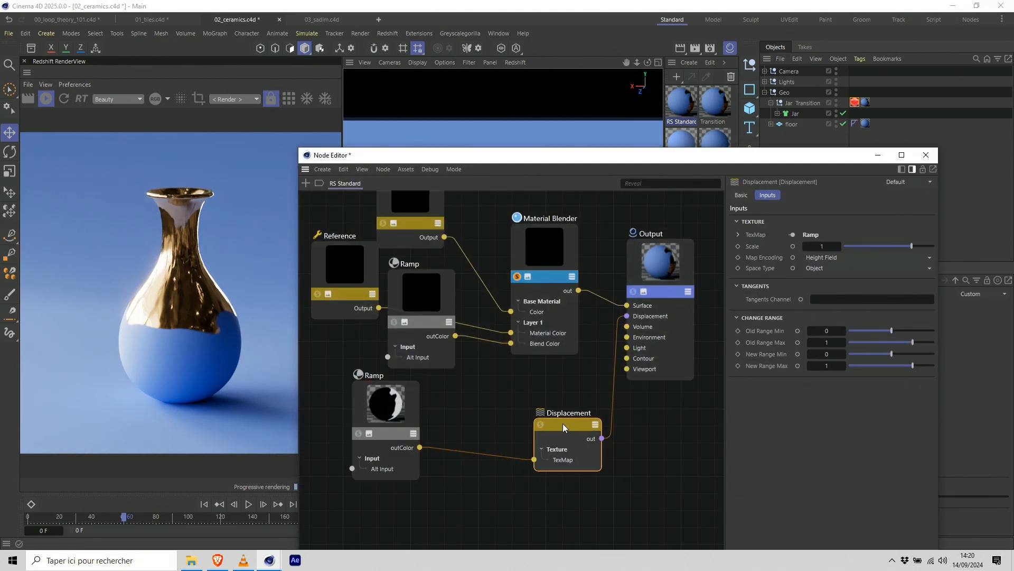
left_click_drag(563, 423, 548, 420)
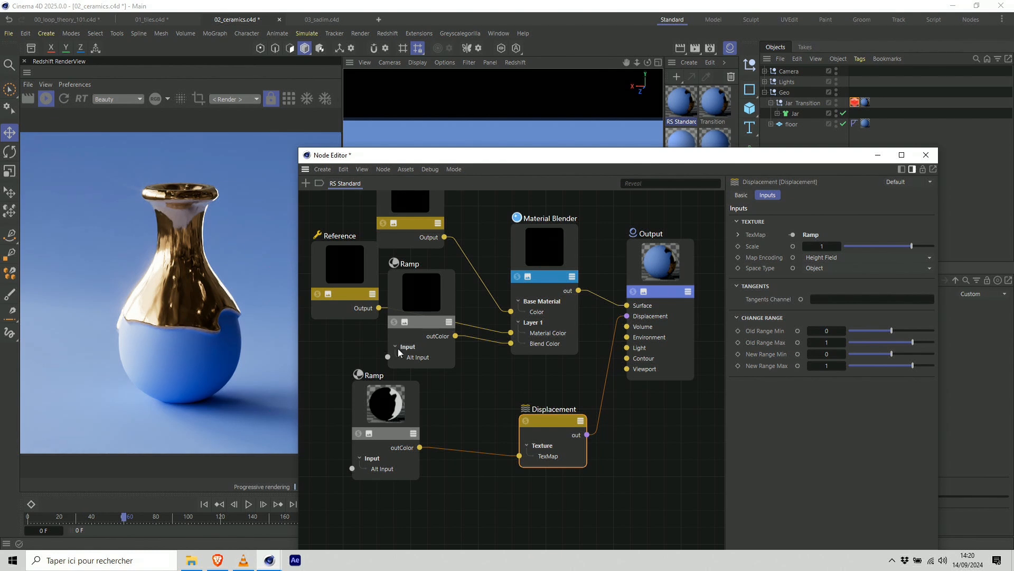
left_click_drag(550, 423, 516, 417)
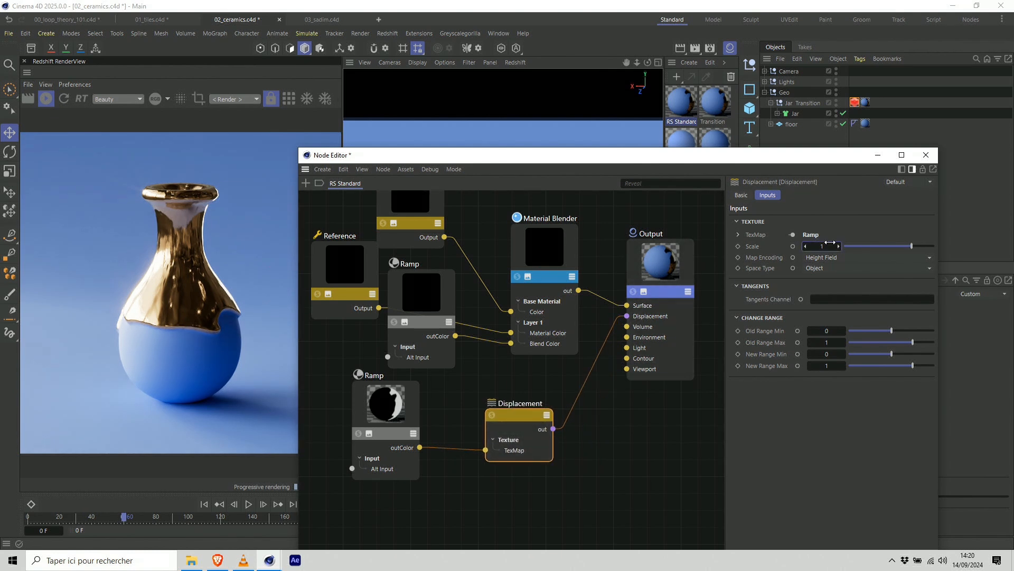
Try a scale of 2 on the Displacement node and return it to 1.
type("2")
key("Return")
type("1")
key("Return")
Set Maximum Displacement and Displacement Scale to 2 on Jar Transition's Redshift Object tag.
left_click(857, 103)
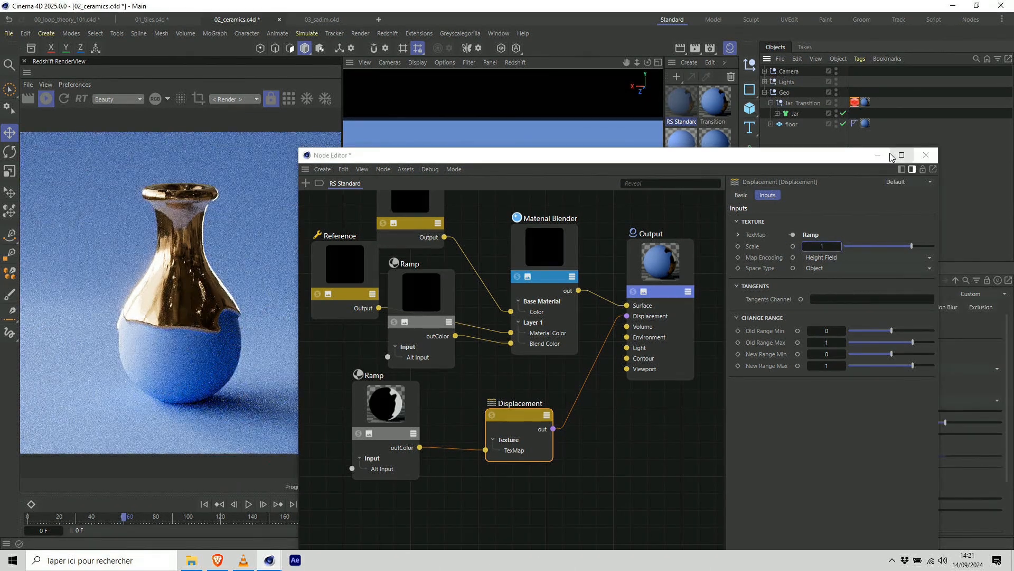
left_click(890, 155)
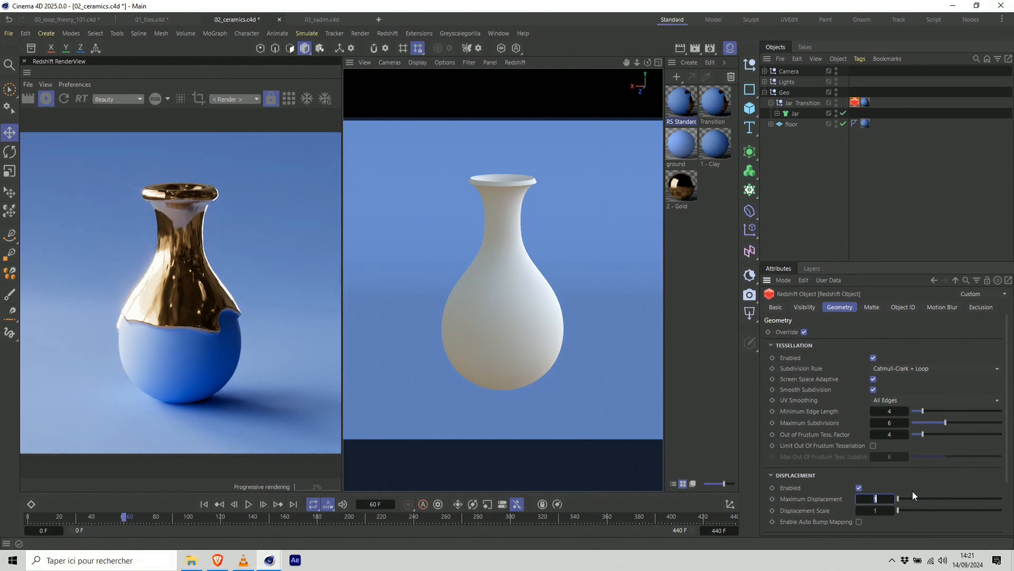
type("2")
key("Tab")
type("2")
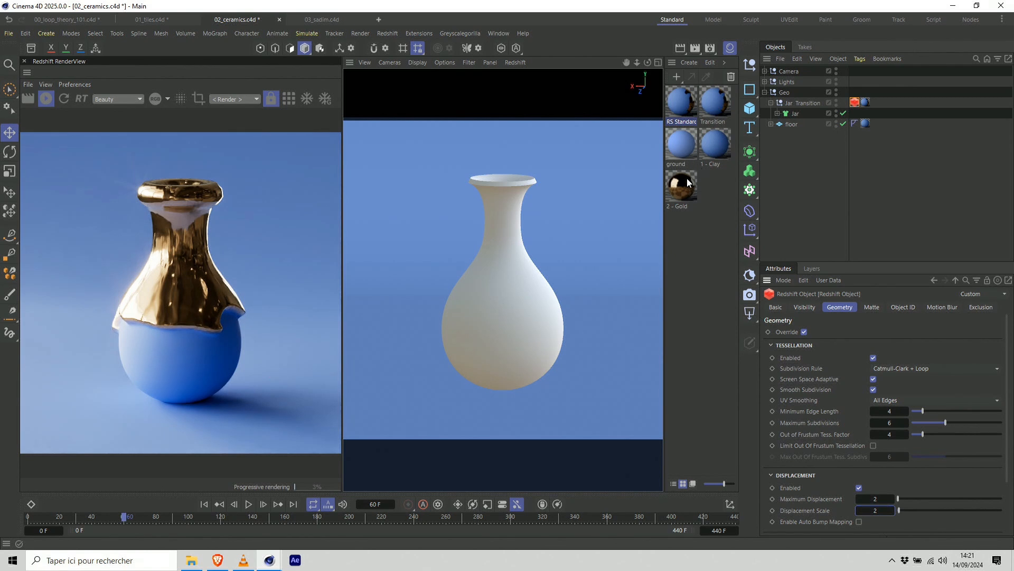
Add a black knot to the duplicated Ramp feeding the displacement and place it at 100%.
double_click(688, 108)
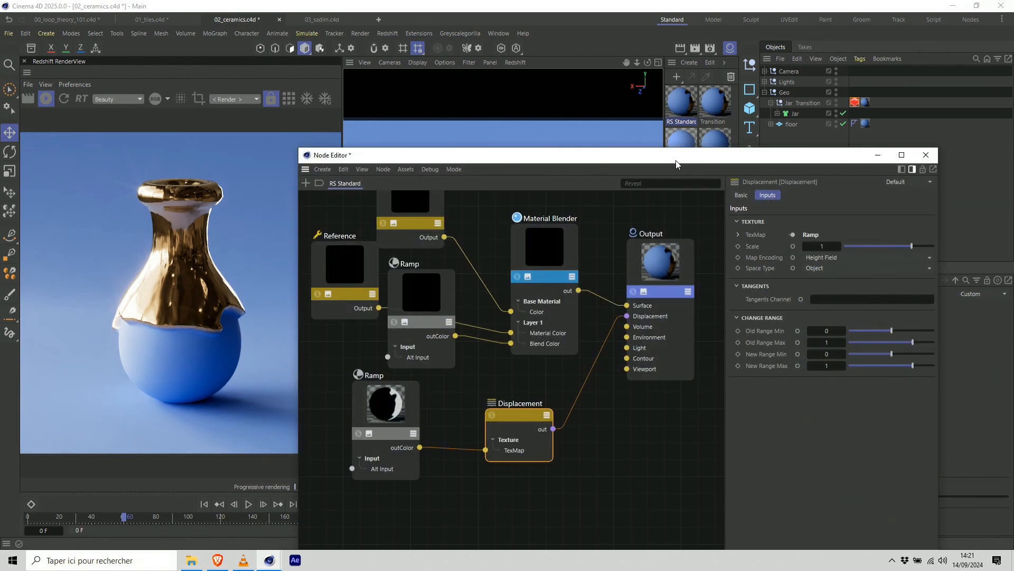
left_click_drag(677, 160, 709, 110)
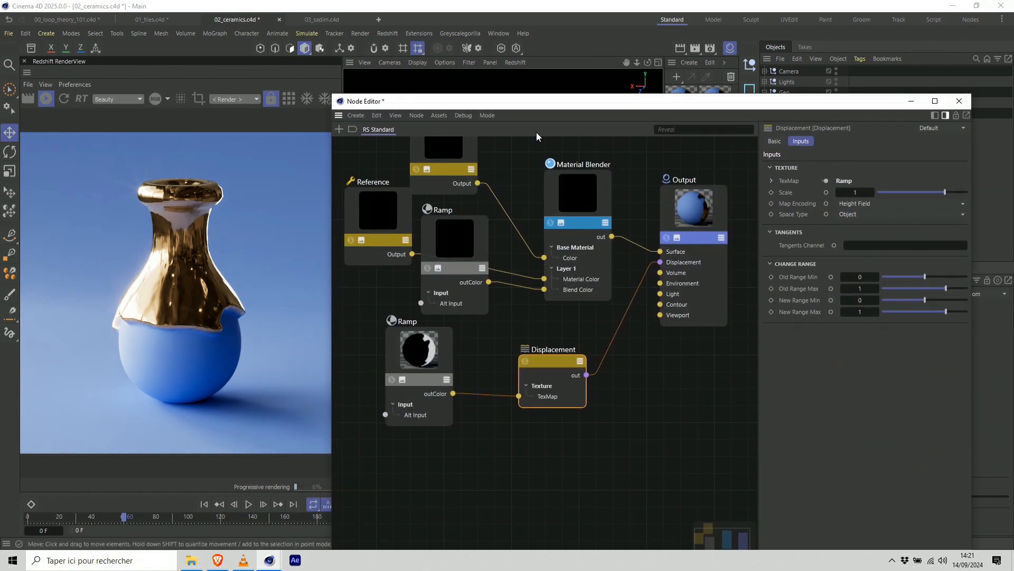
left_click(424, 358)
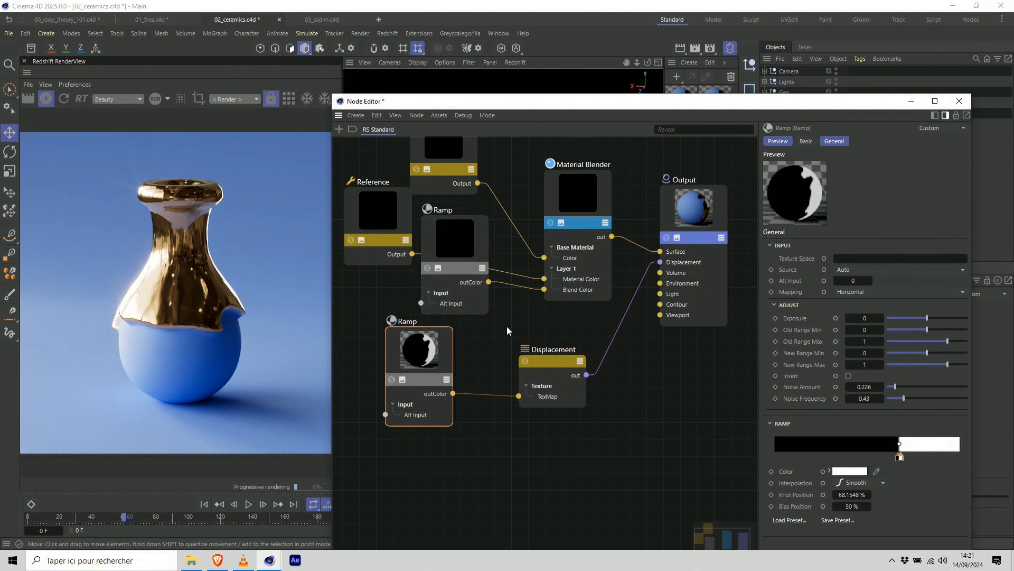
left_click(936, 457)
double_click(936, 458)
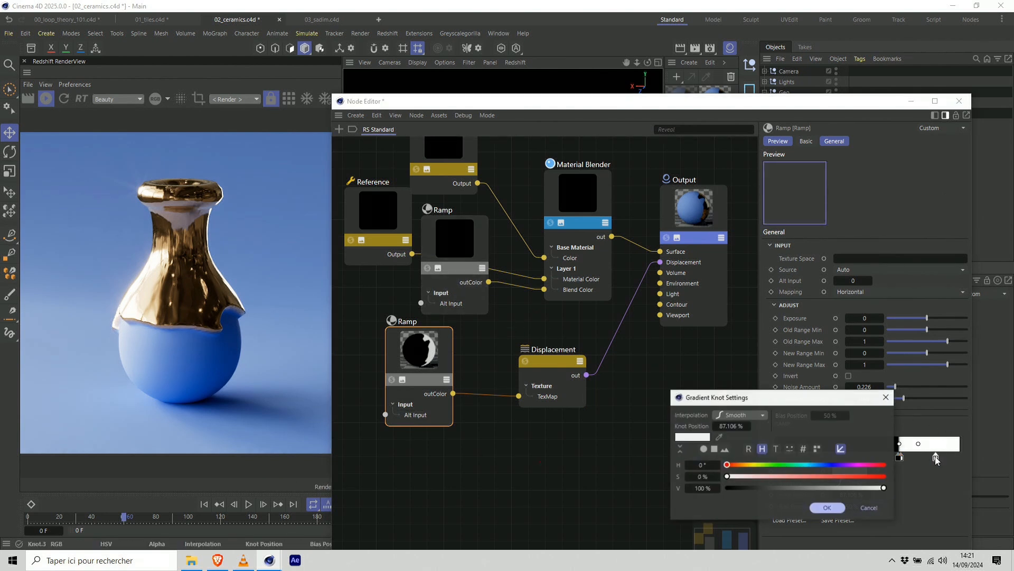
left_click_drag(883, 487, 727, 488)
left_click(828, 507)
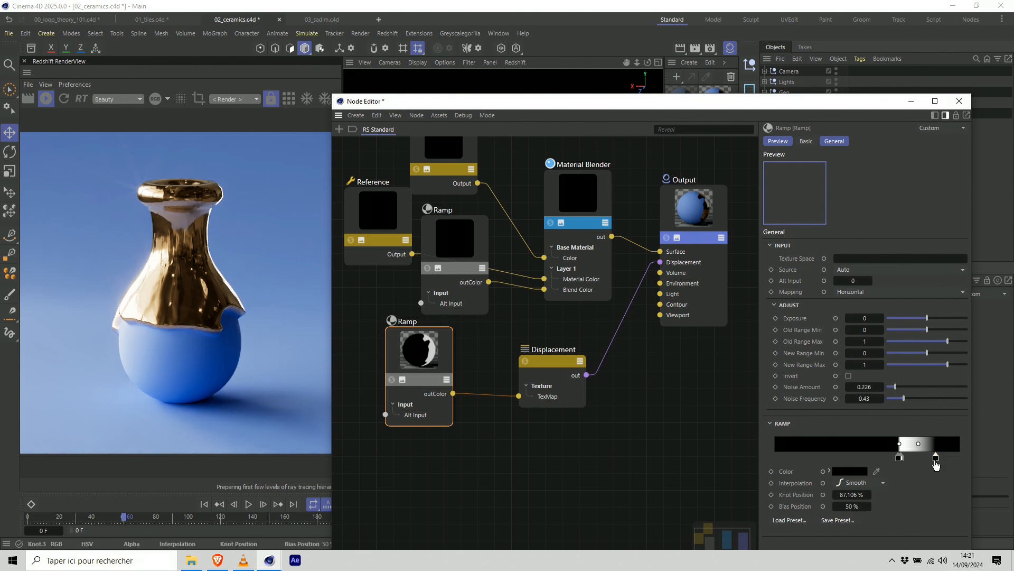
left_click_drag(936, 464, 964, 469)
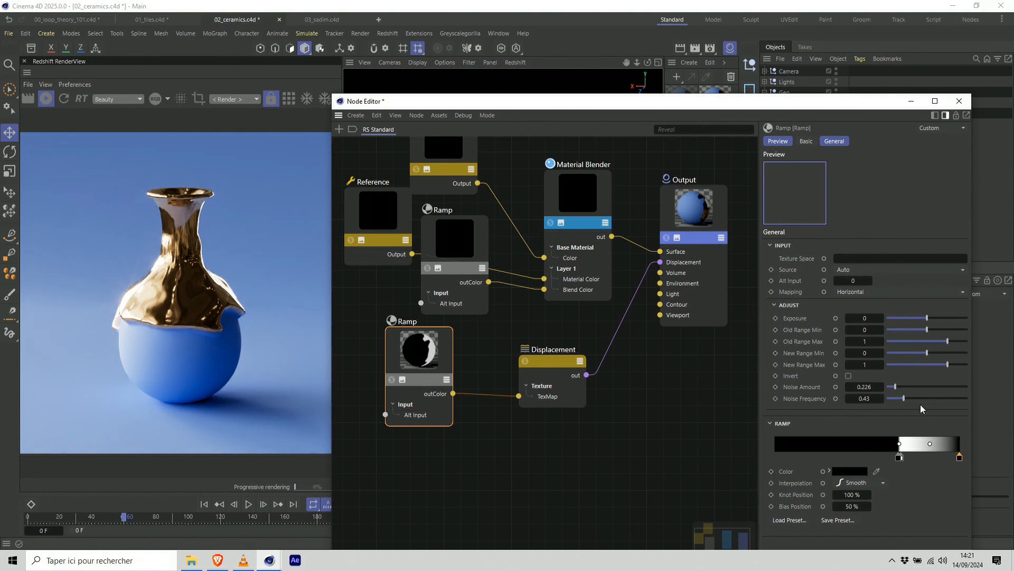
Add a grey knot at about 75.36% on the displacement Ramp and close the Node Editor.
left_click(900, 457)
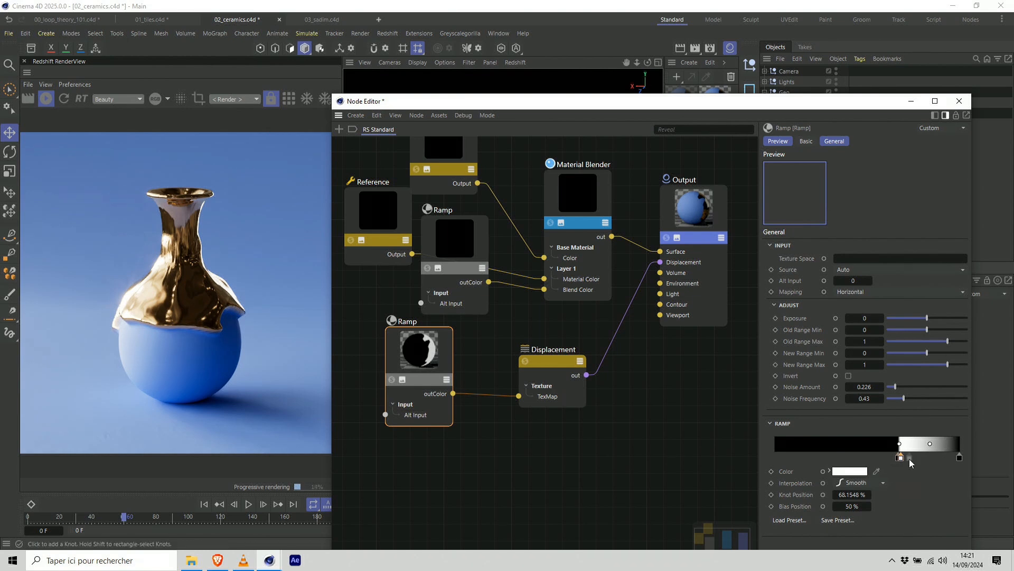
double_click(915, 457)
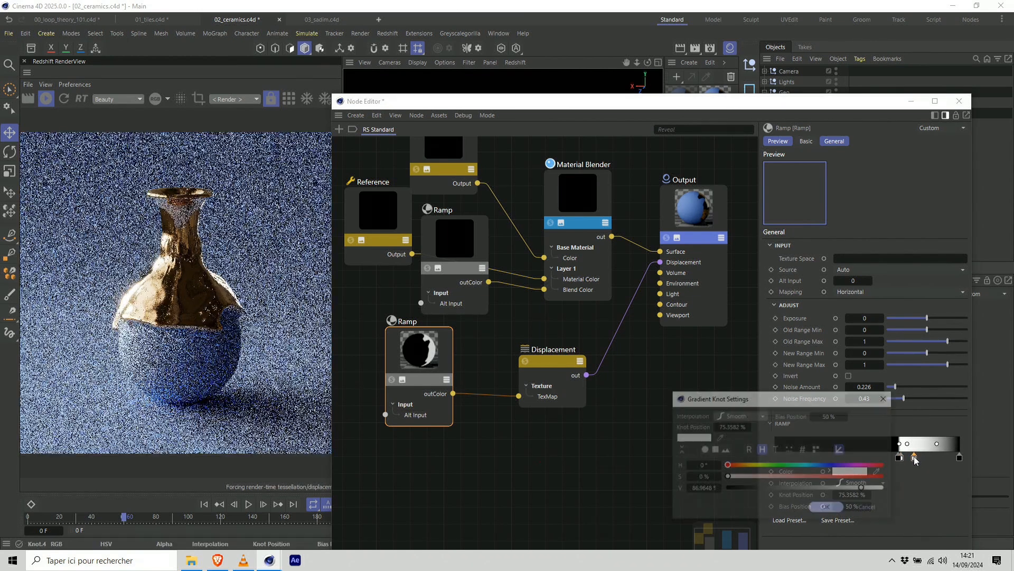
left_click_drag(800, 489, 774, 488)
left_click(827, 508)
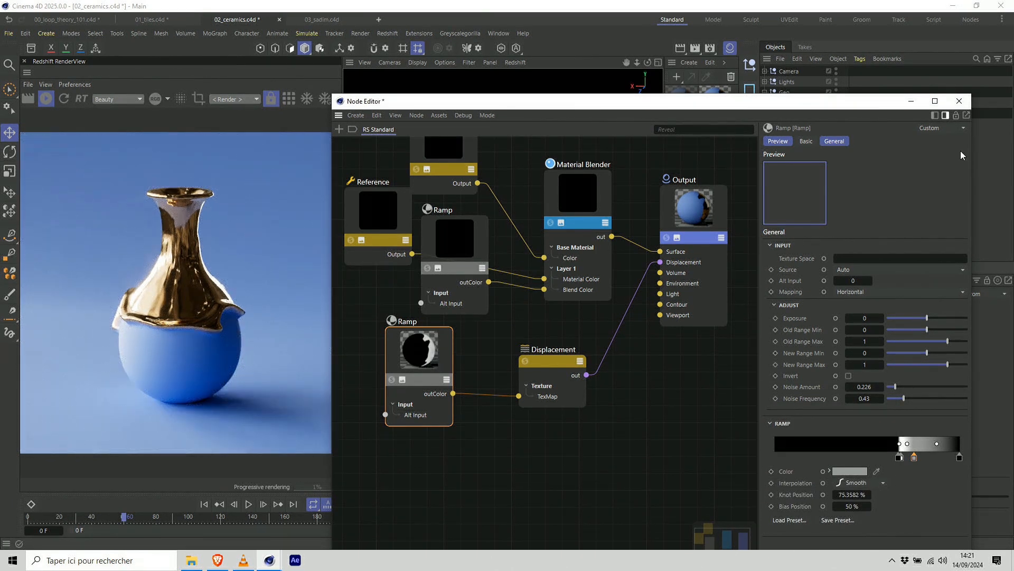
left_click(958, 103)
Leave the scene Camera view and set Maximum Displacement and Displacement Scale to 1 on Jar Transition's Redshift Object tag.
left_click(765, 71)
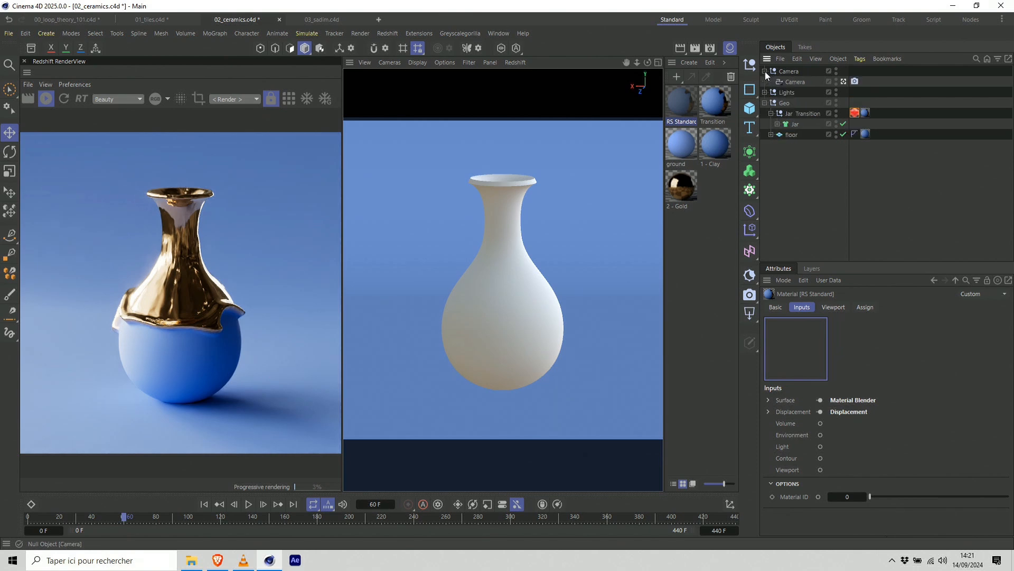
left_click(843, 81)
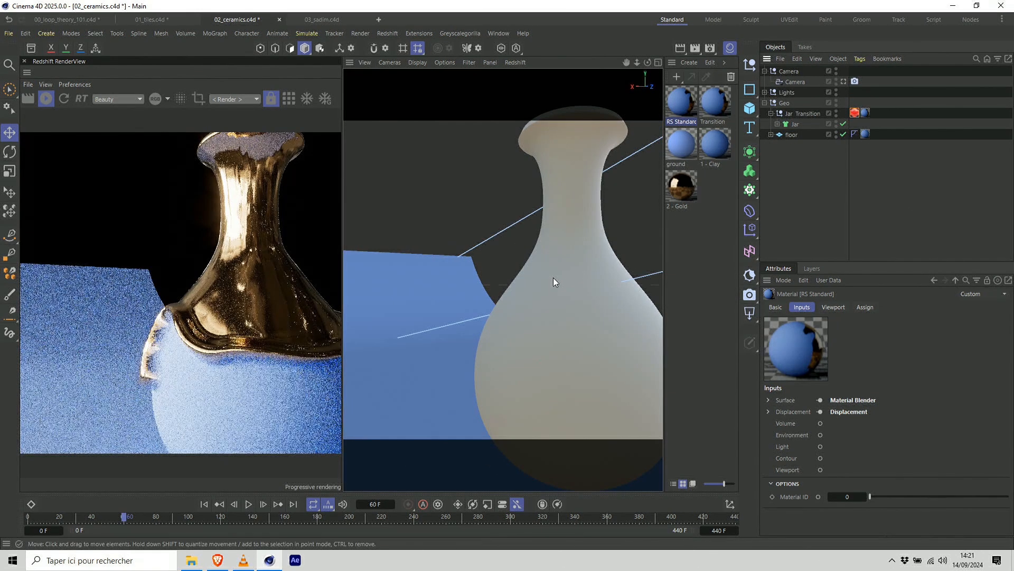
left_click(854, 113)
type("1")
key("Tab")
type("1")
key("Return")
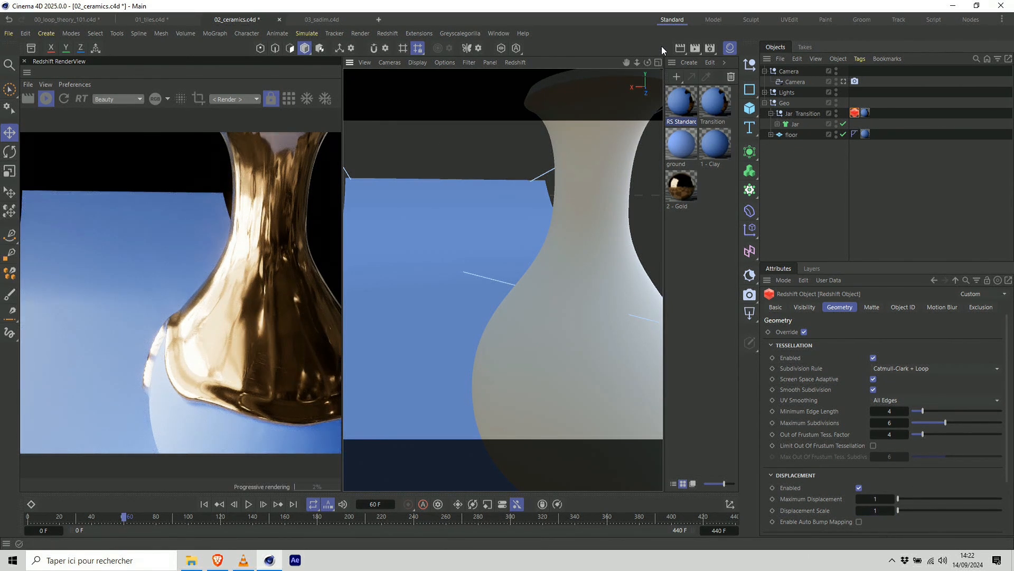
Inspect the displaced gold edge up close at different frames, ending at frame 36.
mouse_move(648, 62)
left_mouse_down()
mouse_move(653, 79)
mouse_move(613, 55)
left_mouse_up()
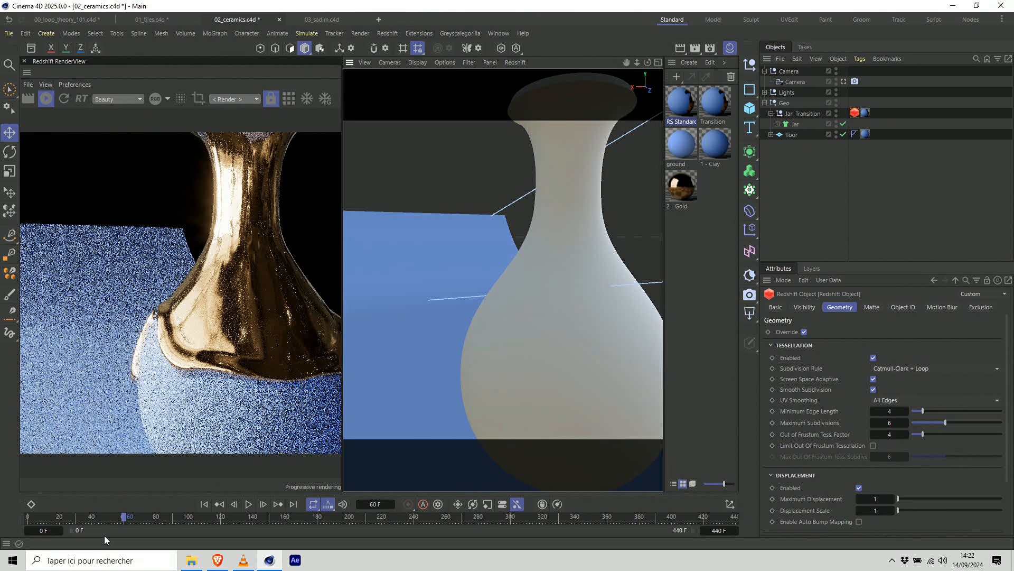
left_click(139, 518)
left_click(85, 517)
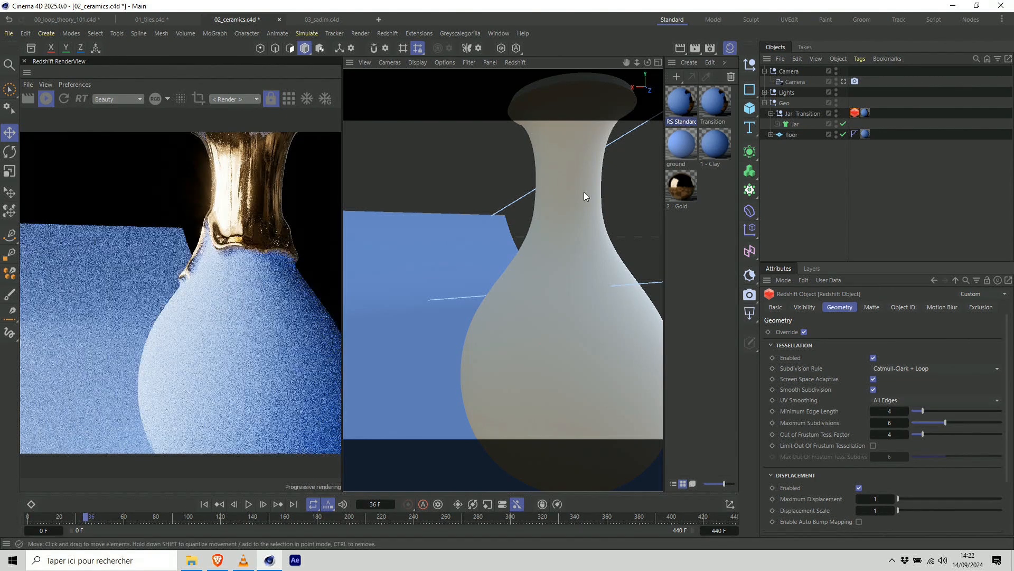
left_click_drag(648, 62, 639, 75)
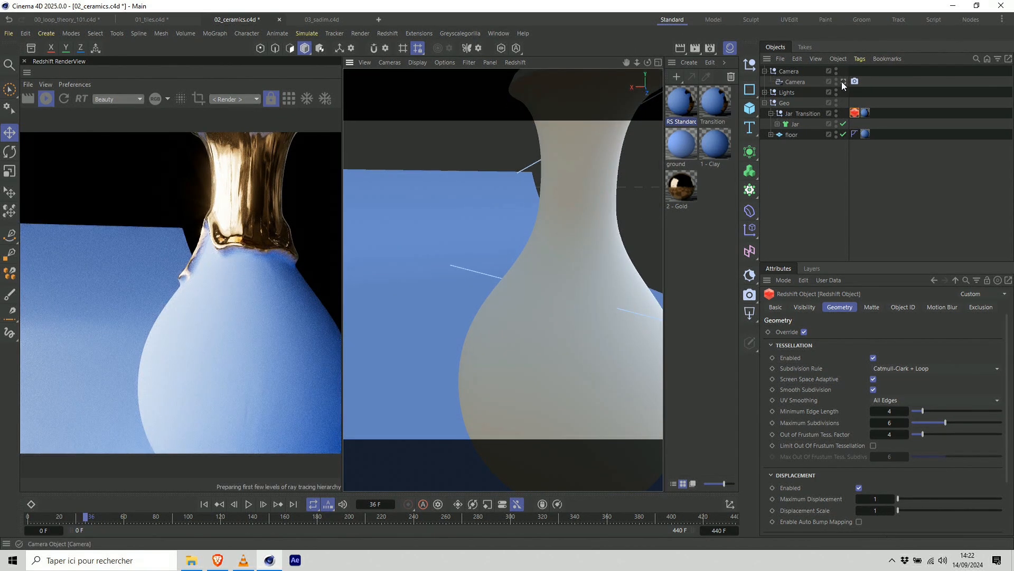
Return to the scene Camera view and preview the displaced transition on the timeline, ending at frame 66.
left_click(843, 81)
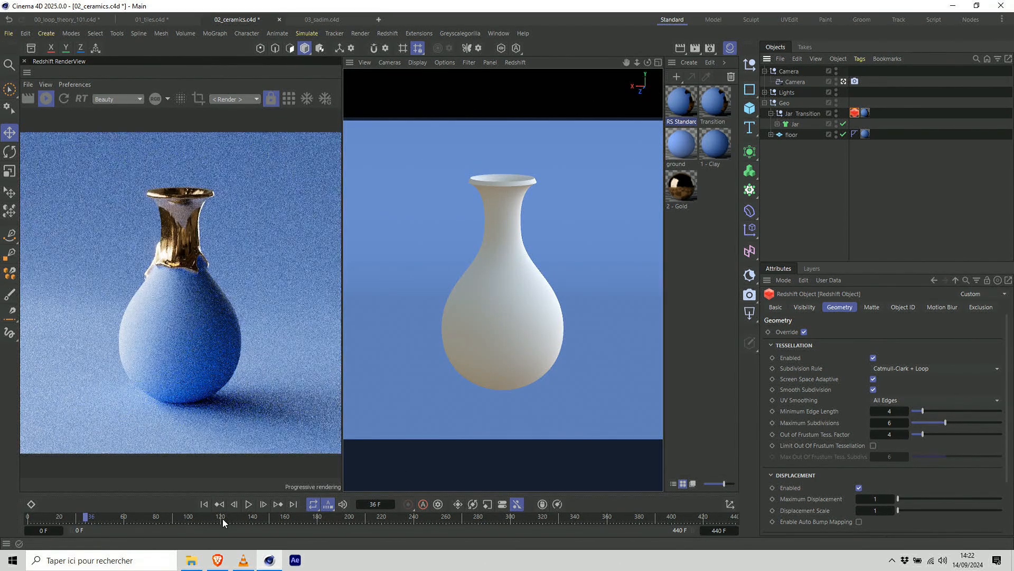
left_click(105, 517)
left_click(133, 513)
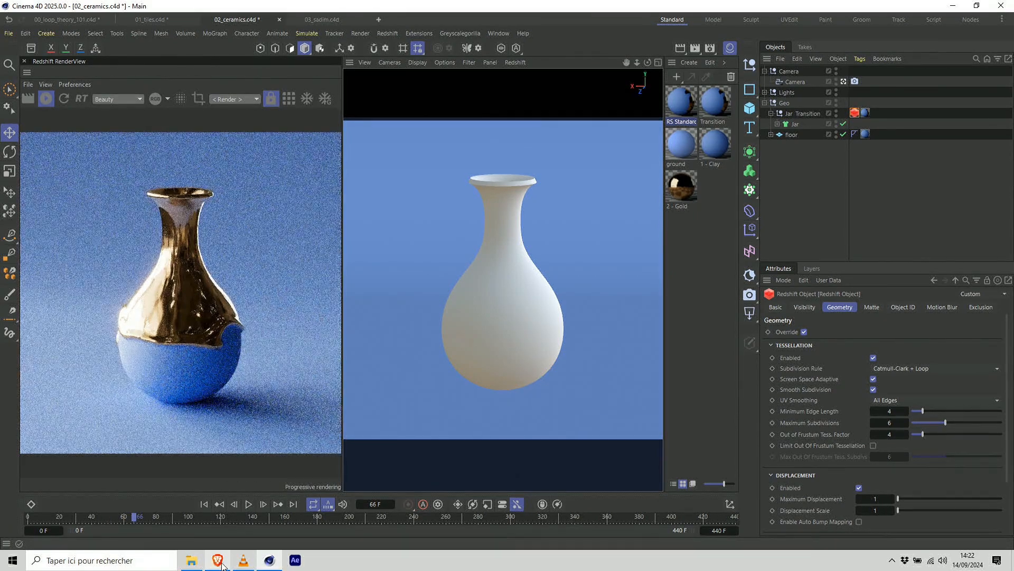
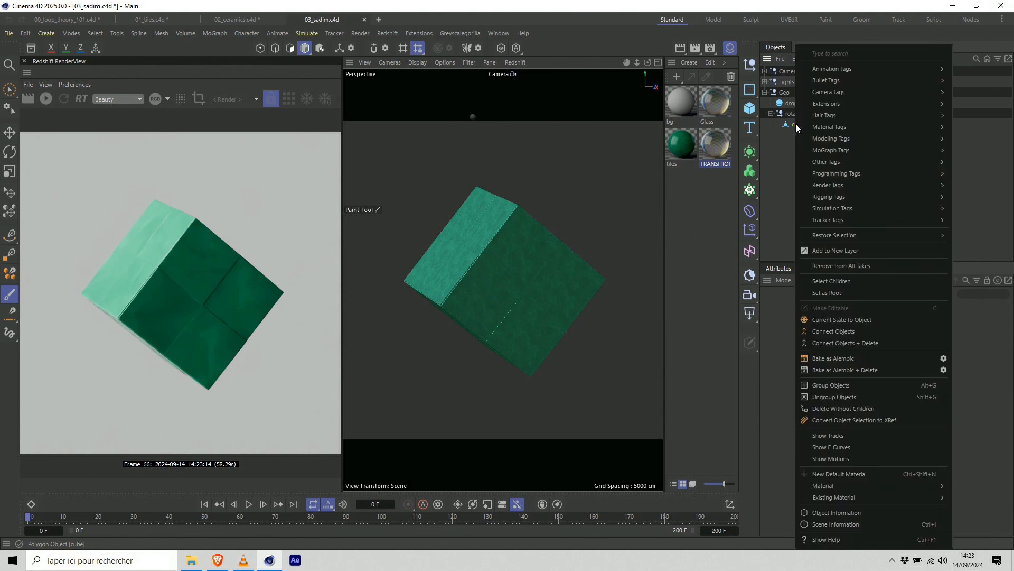
Add a Vertex Map tag to the cube and move it to the end of the cube's tags.
right_click(800, 124)
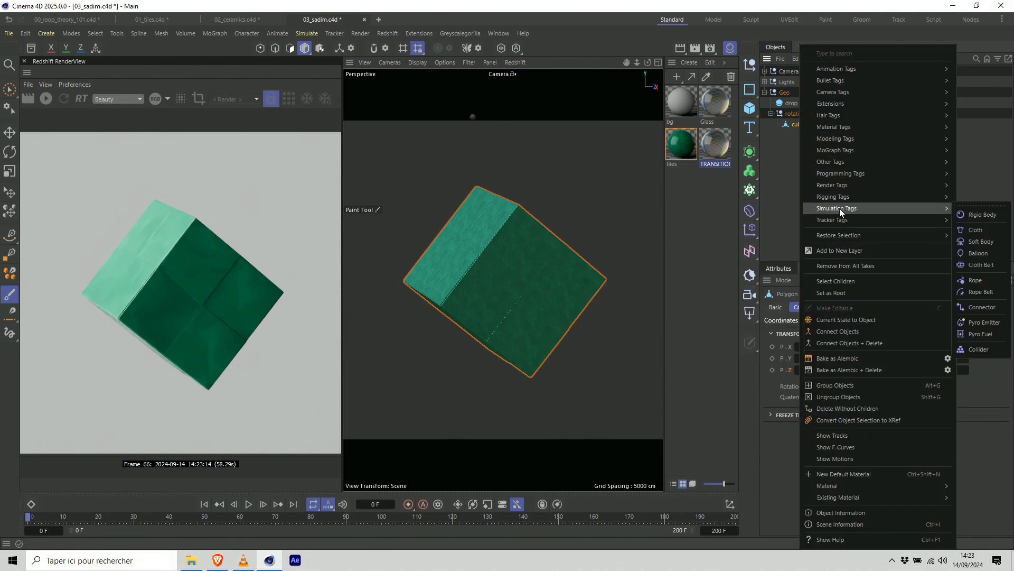
left_click(789, 161)
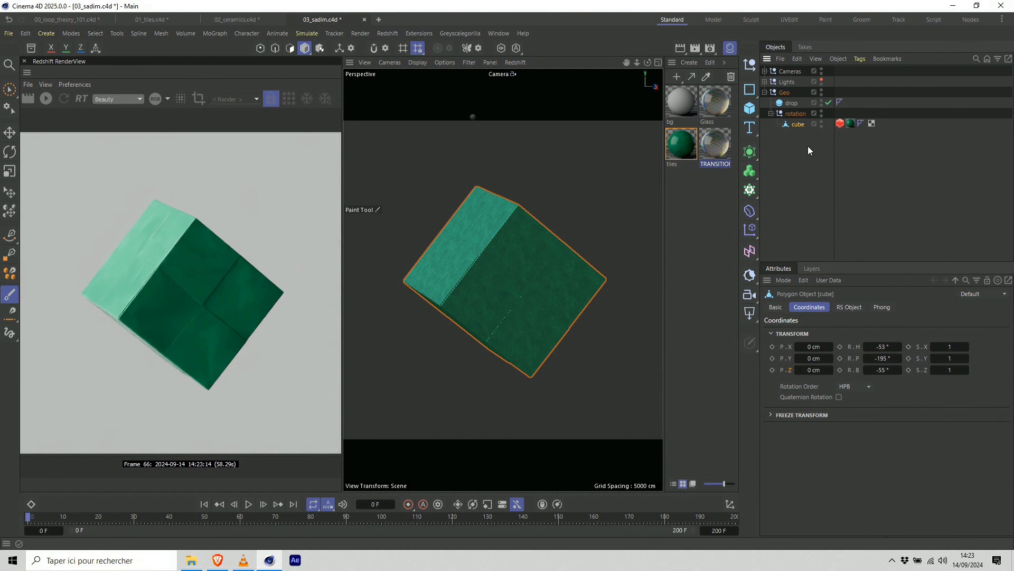
key("shift+c")
type("vertex")
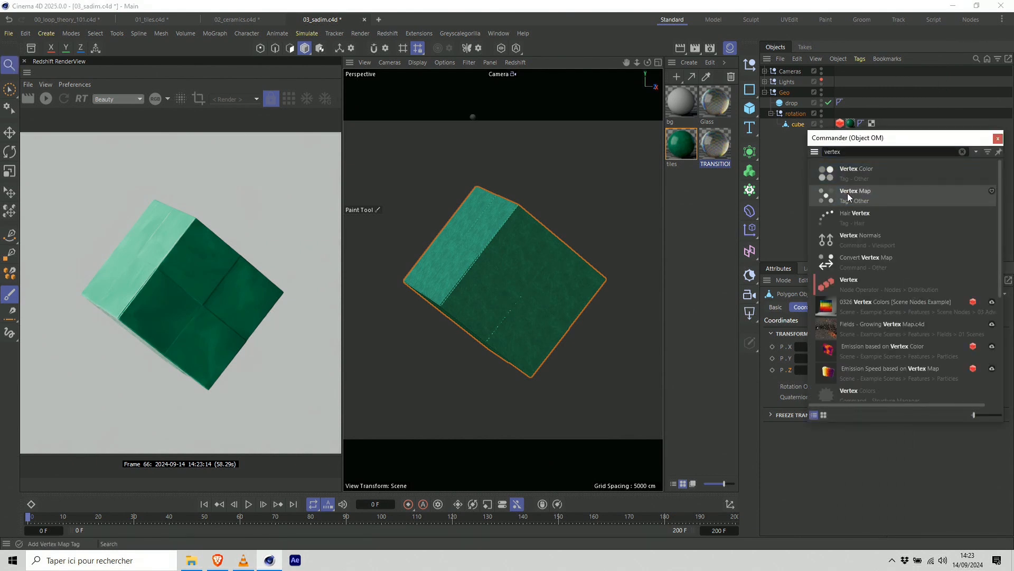
left_click(854, 195)
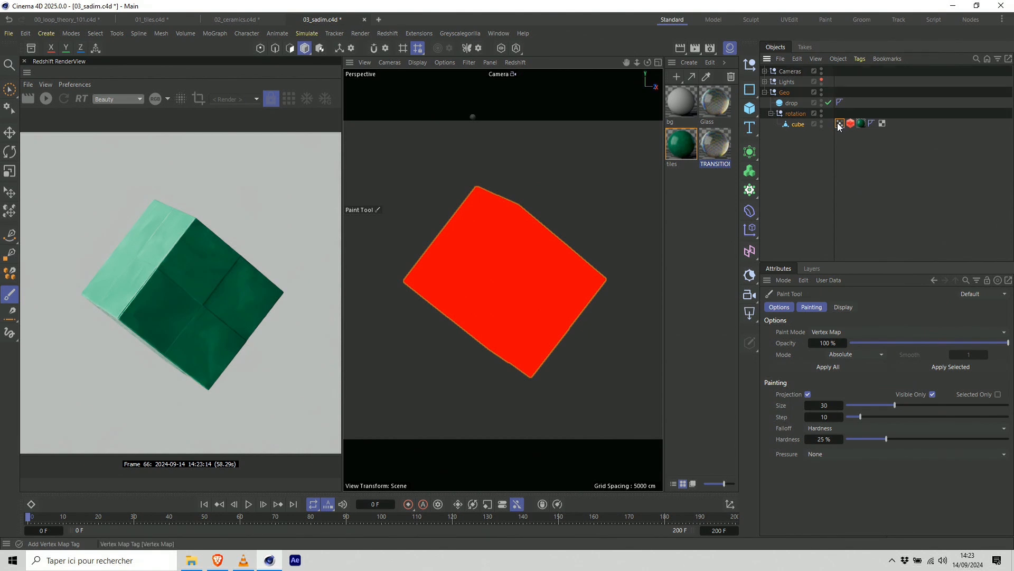
left_click_drag(840, 124, 899, 128)
Delete the default Freeze layer from the Fields of the cube's Vertex Map tag.
left_click(797, 126)
left_click(883, 126)
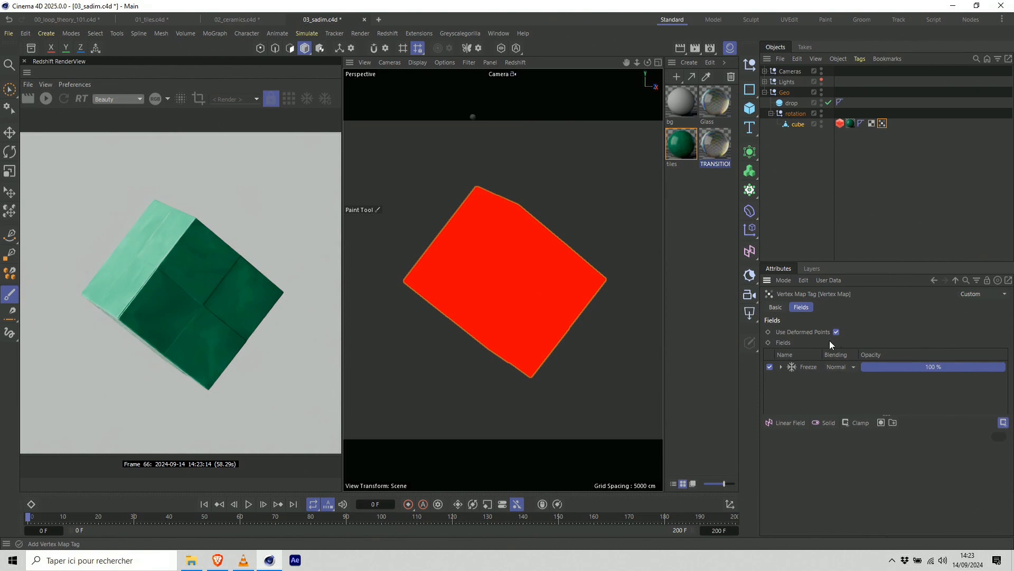
left_click(808, 368)
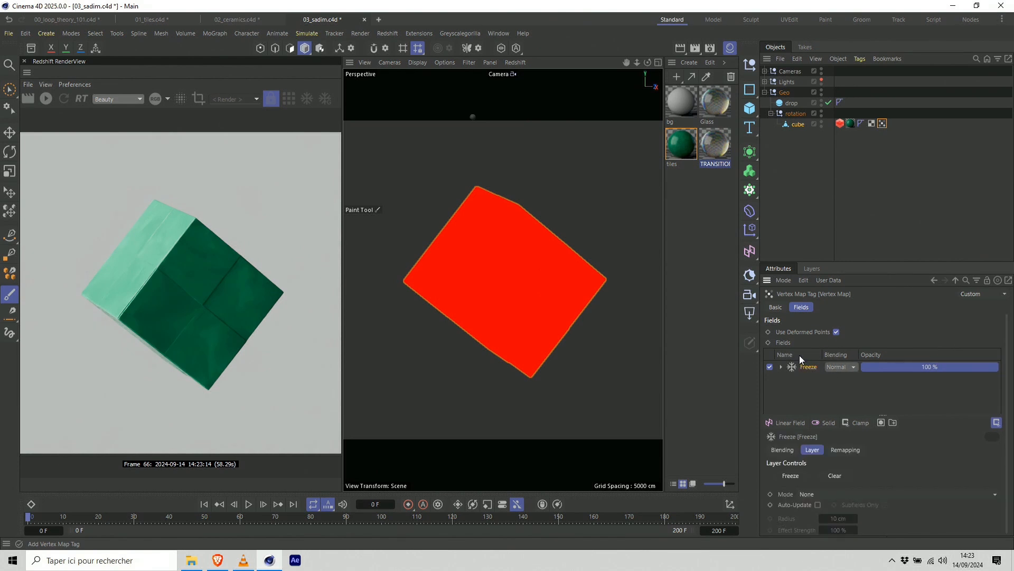
key("Delete")
Select the drop sphere, leave the scene Camera view and play its fall, ending at frame 54.
left_click(794, 102)
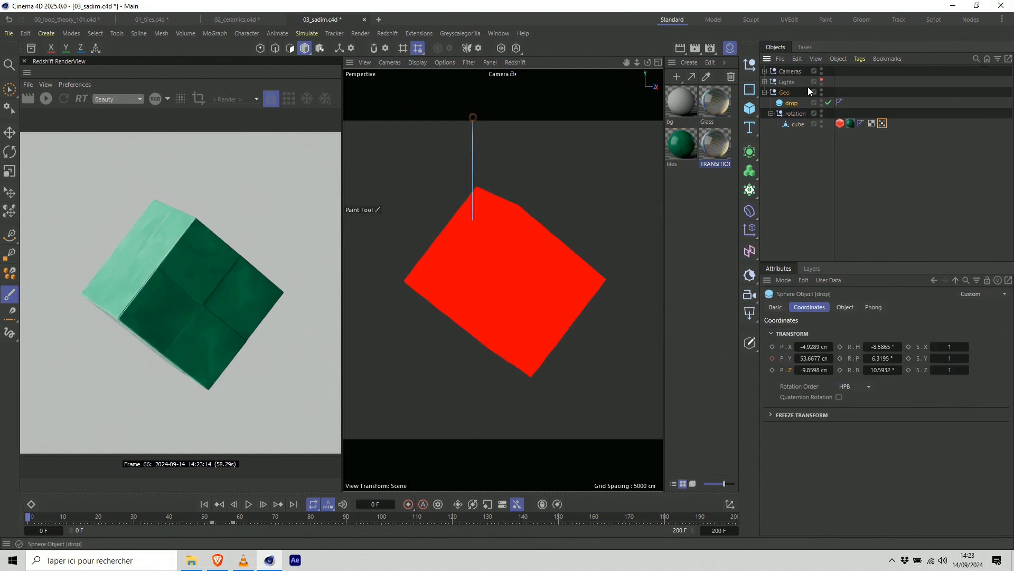
left_click(765, 71)
left_click(829, 82)
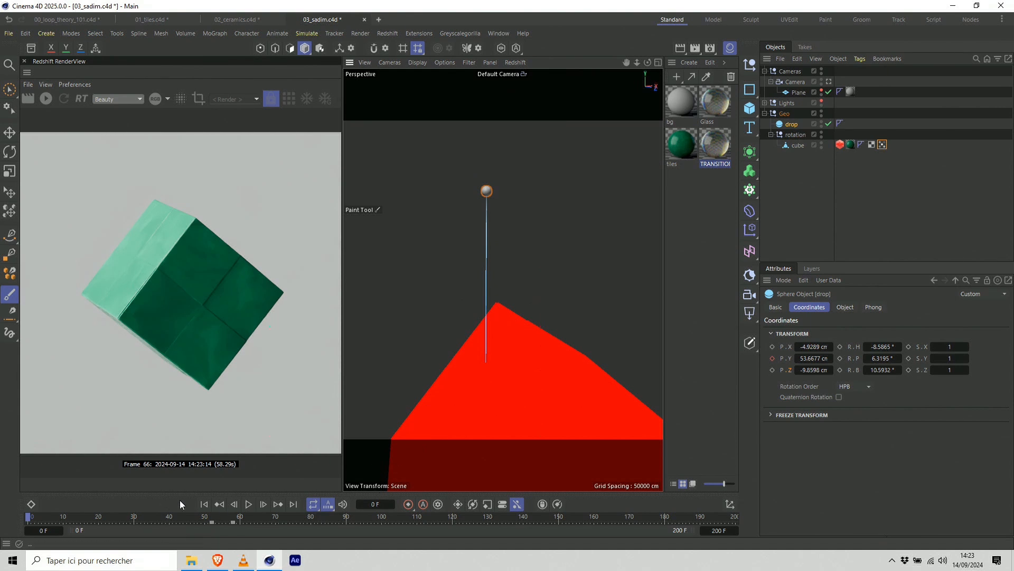
left_click(249, 505)
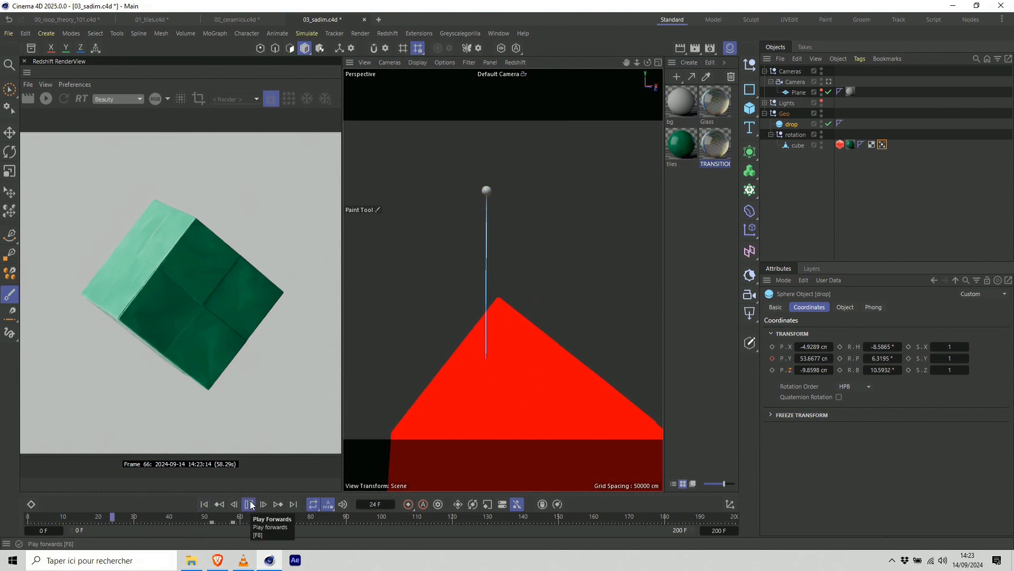
mouse_move(211, 516)
left_mouse_down()
mouse_move(233, 518)
mouse_move(219, 517)
left_mouse_up()
Add the drop sphere as a field layer in the Vertex Map and check its effect up to frame 57.
left_click(882, 145)
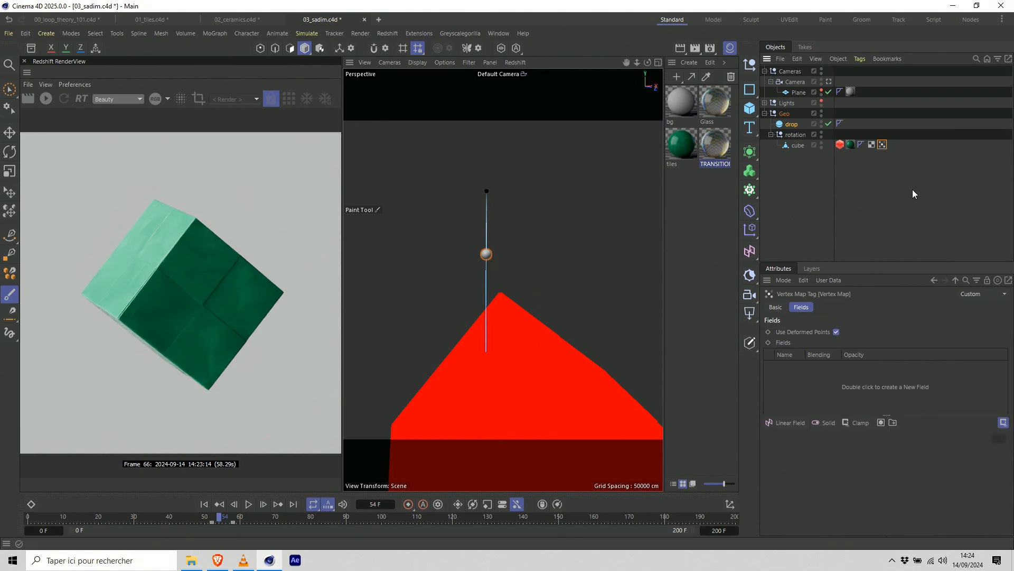
left_click_drag(792, 125, 810, 389)
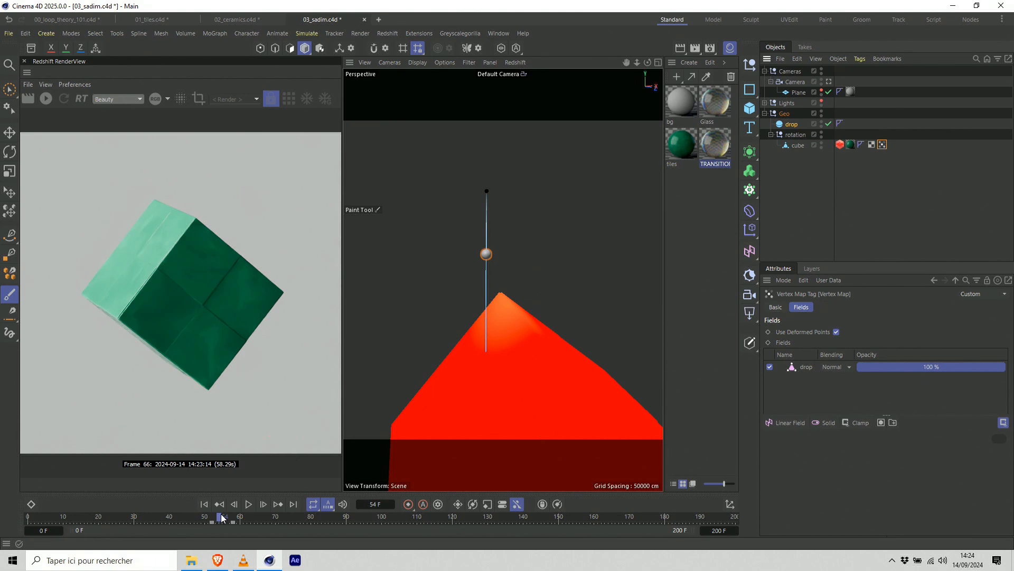
left_click_drag(221, 516, 230, 515)
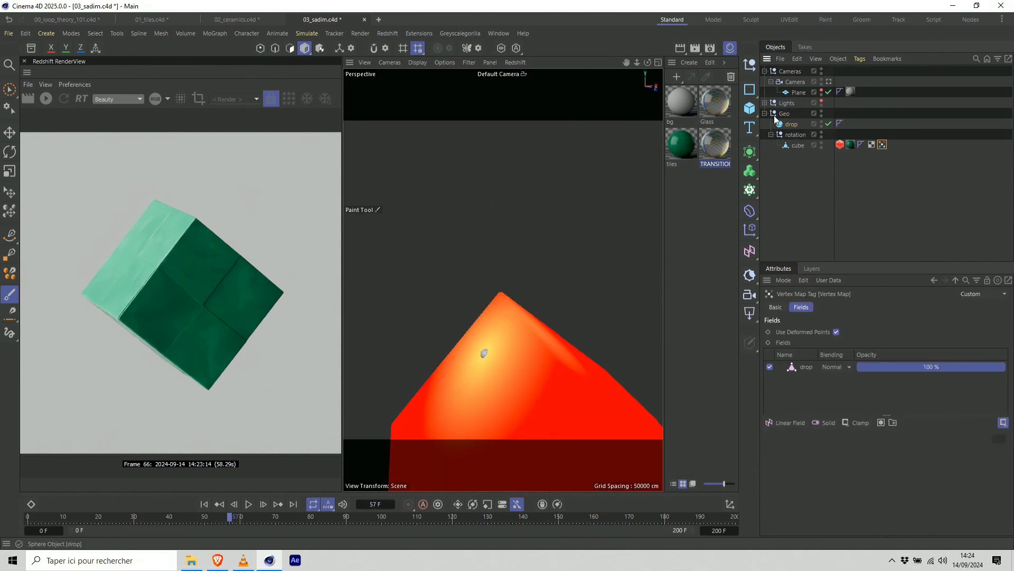
Return to the scene Camera view and show the settings of the Vertex Map's drop field layer.
left_click(829, 81)
left_click(829, 81)
left_click(869, 153)
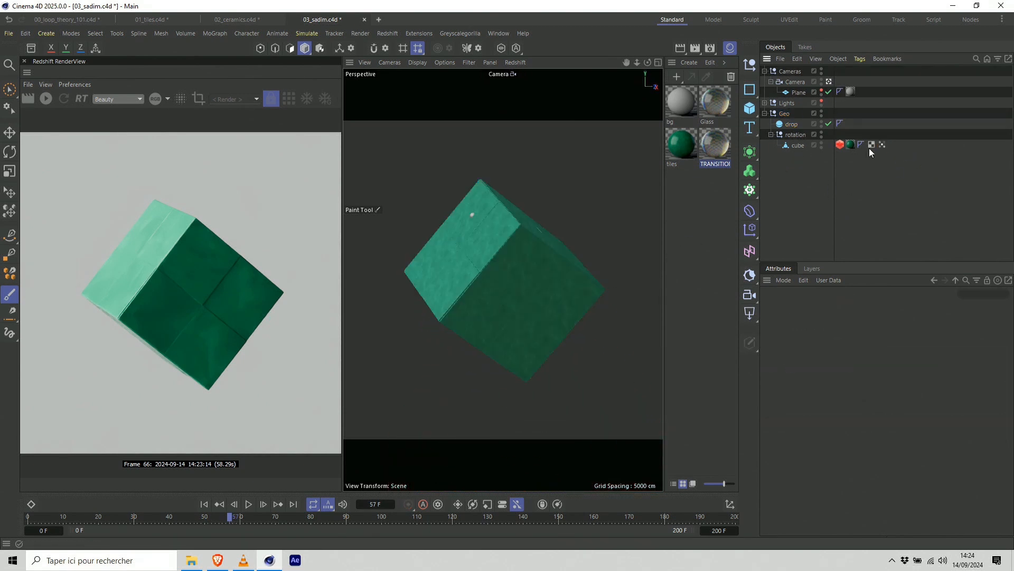
left_click(883, 144)
left_click(802, 372)
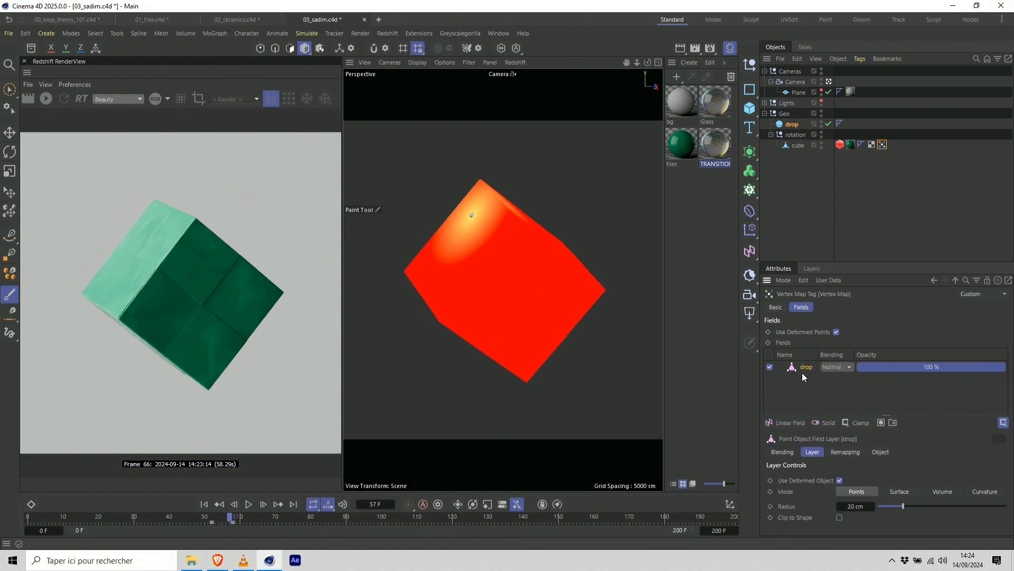
Reduce the drop field layer's radius, trying 10 cm and 8 cm before settling on 7 cm.
left_click(867, 506)
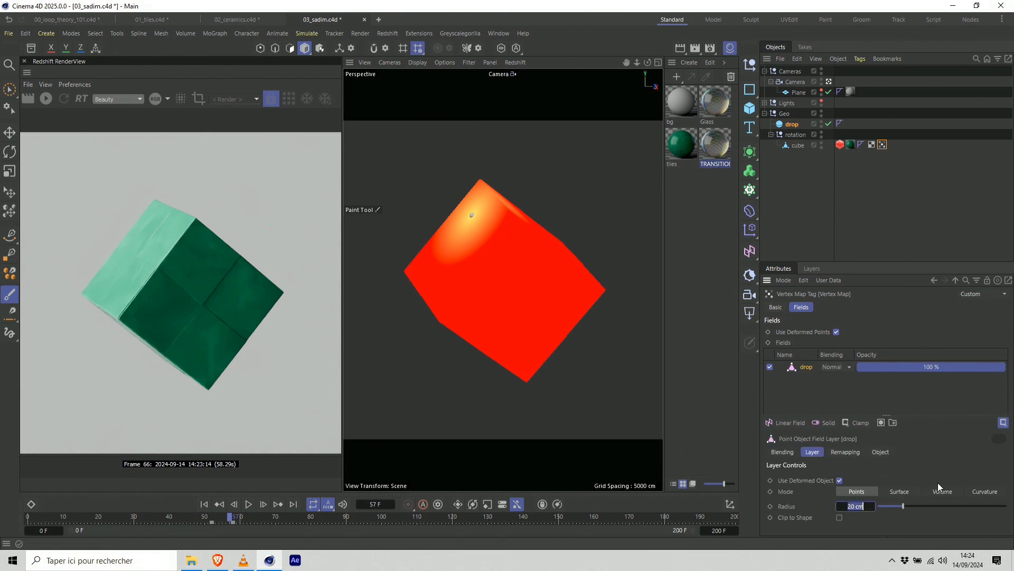
type("10")
key("Return")
left_click(872, 504)
type("8")
key("Return")
left_click(859, 505)
type("7")
key("Return")
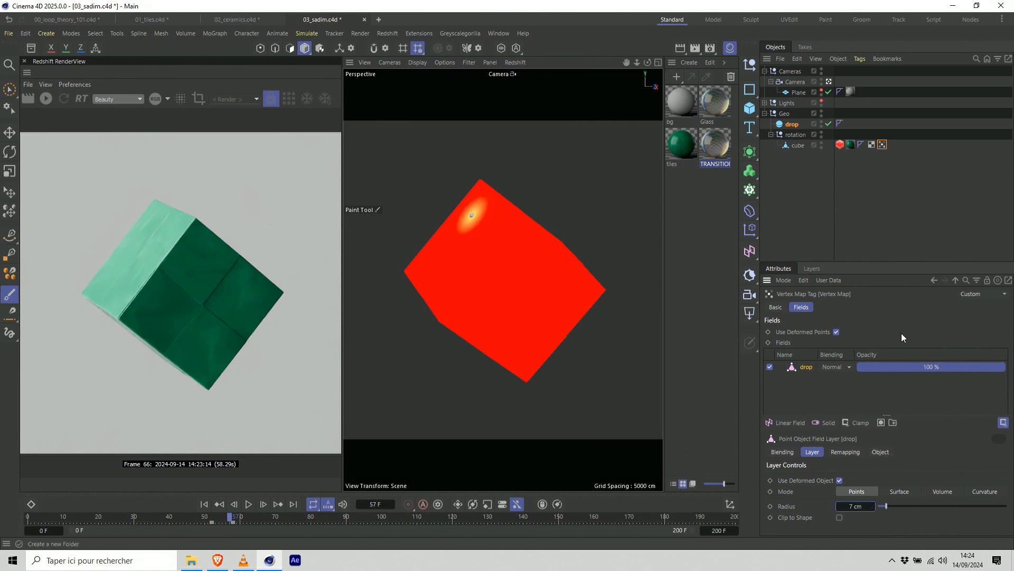
Add a Freeze modifier layer above the drop layer in the Vertex Map's Fields and clear it.
left_click(859, 422)
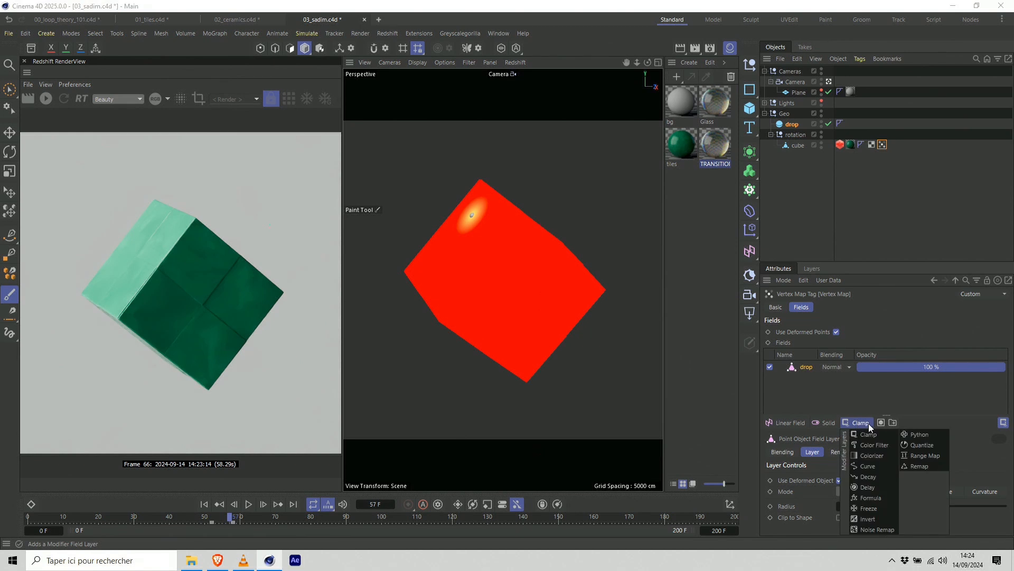
left_click(880, 431)
left_click(862, 422)
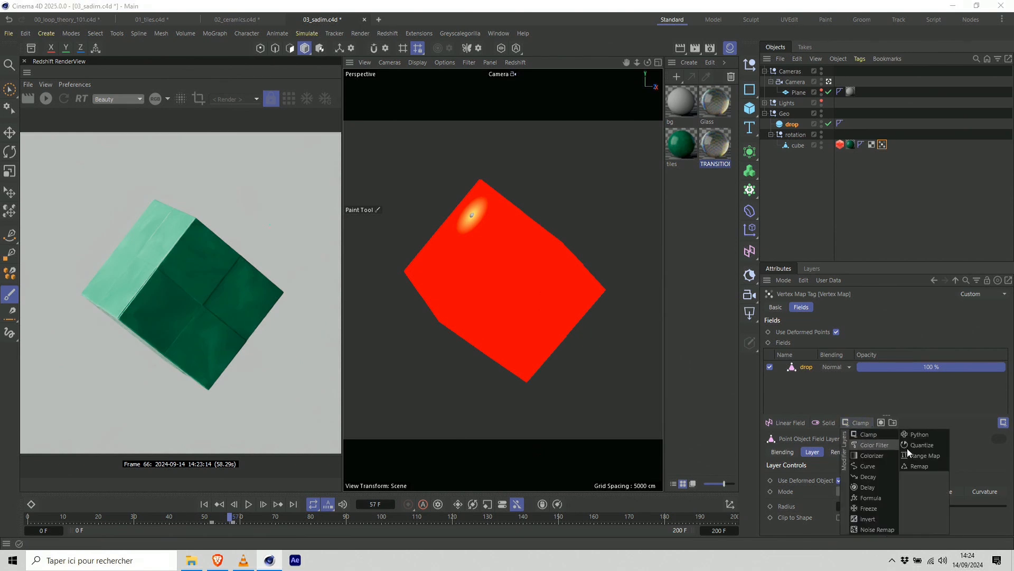
left_click(869, 508)
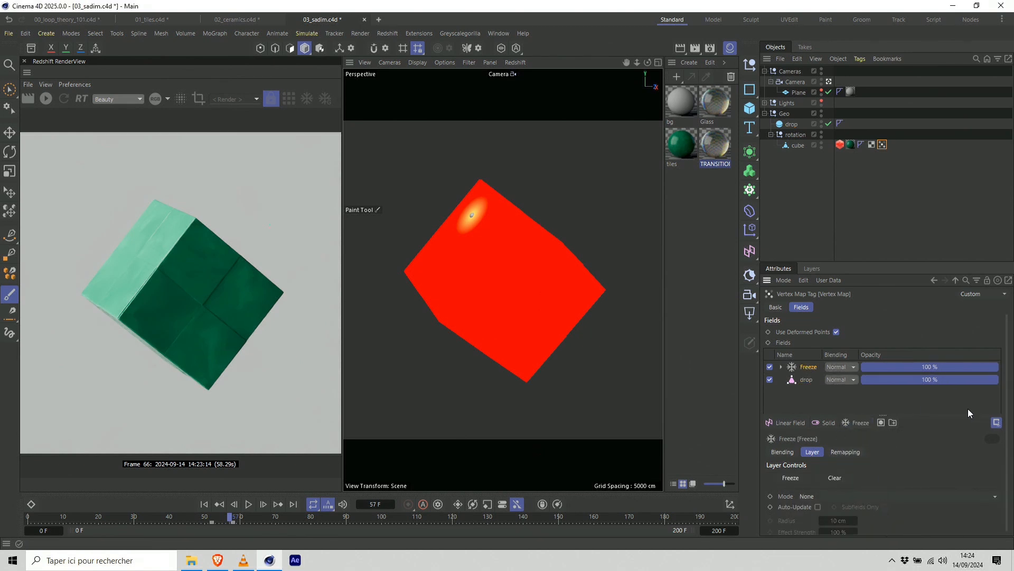
left_click_drag(1007, 390, 1003, 449)
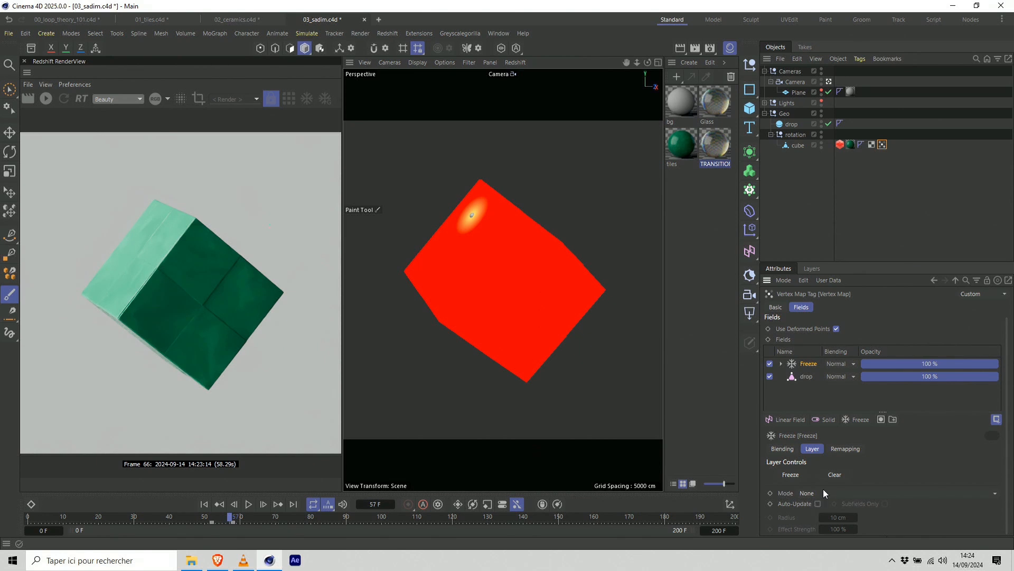
left_click(840, 478)
Set the Freeze layer's mode to Grow and its blending to Add.
scroll(829, 392, "up", 1)
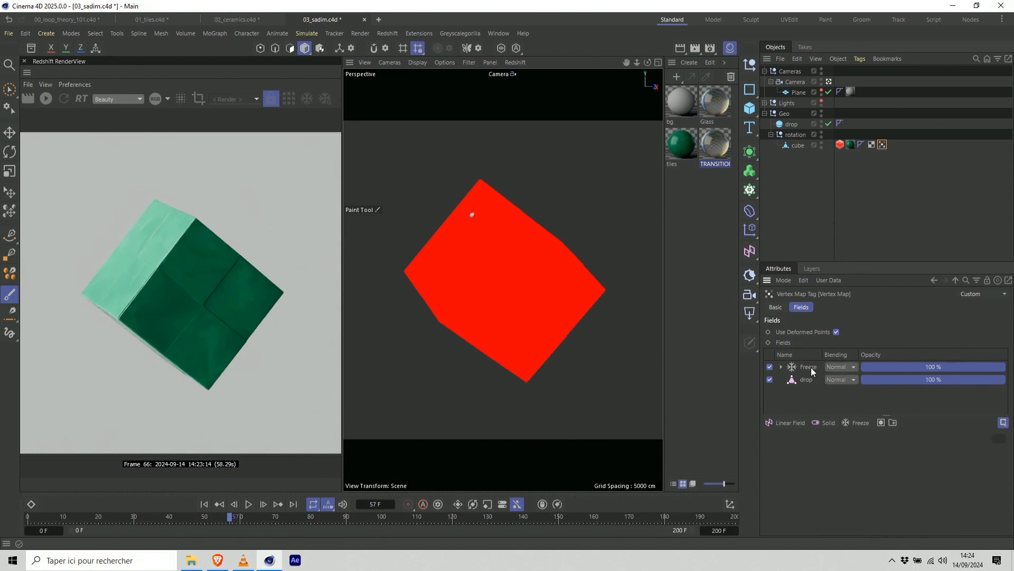
scroll(819, 478, "down", 1)
left_click(843, 494)
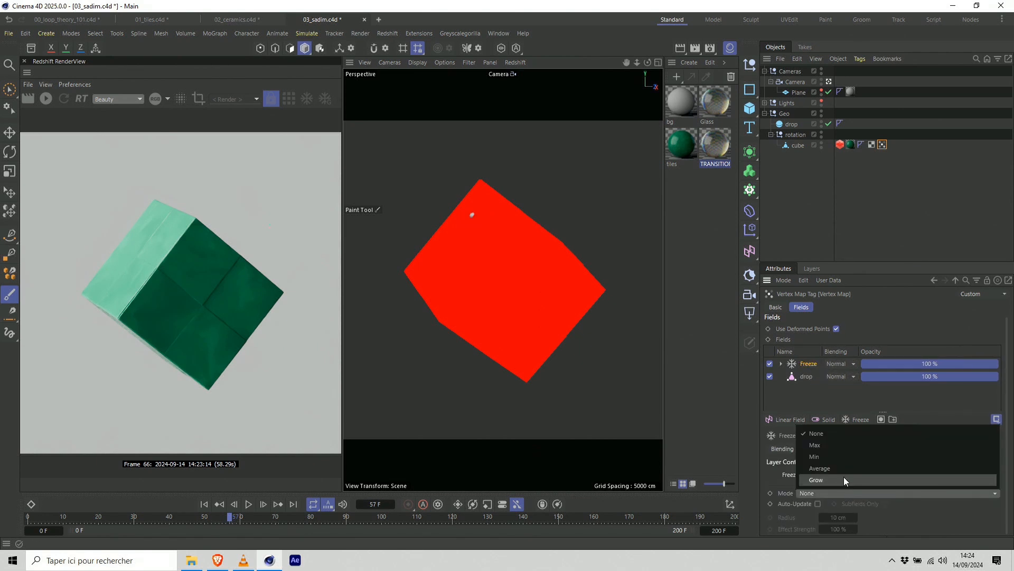
left_click(837, 479)
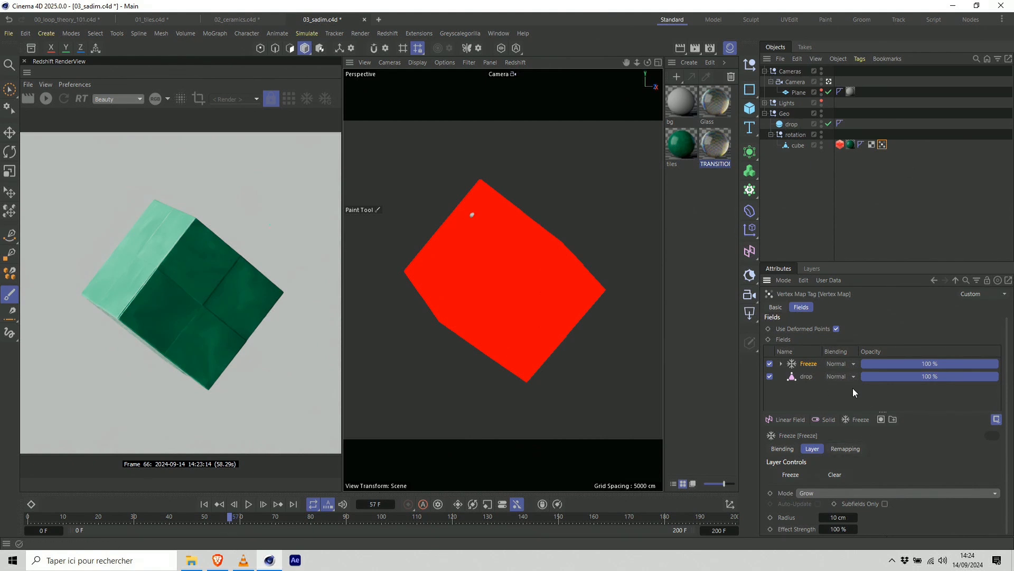
left_click(840, 364)
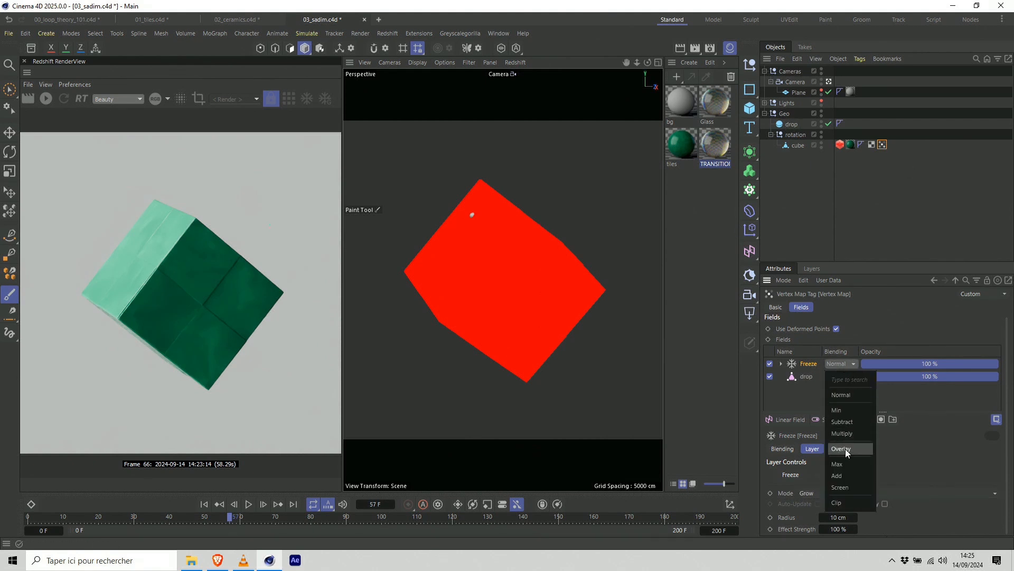
left_click(844, 475)
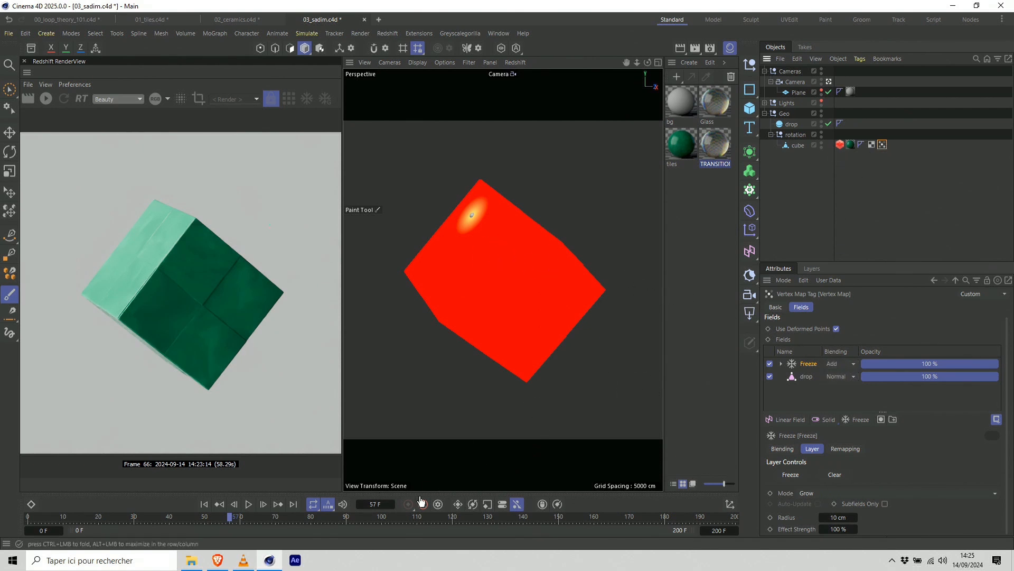
Play the animation from the start to check how the vertex map grows, stopping at frame 115.
left_click(204, 503)
left_click(249, 503)
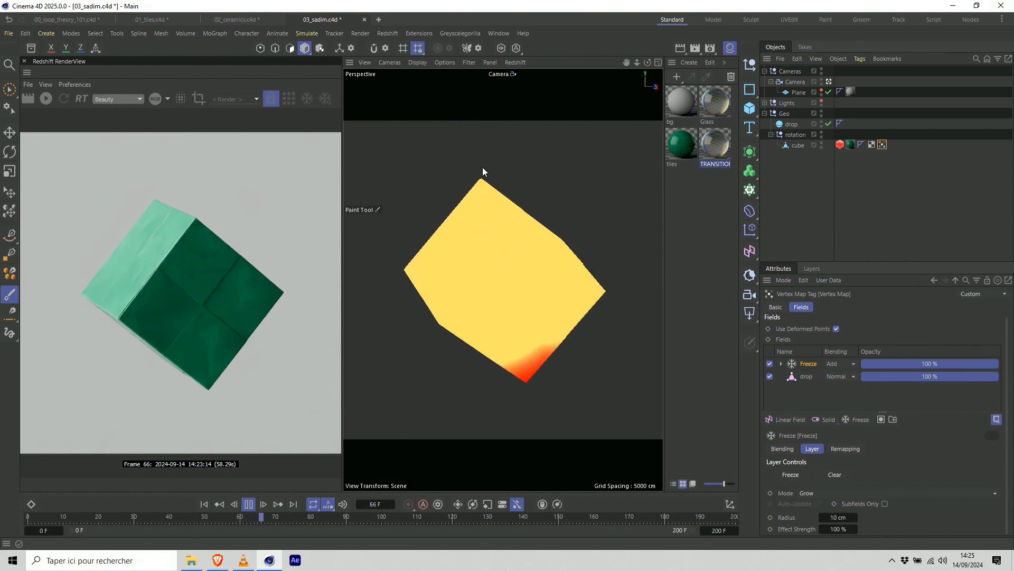
left_click(248, 504)
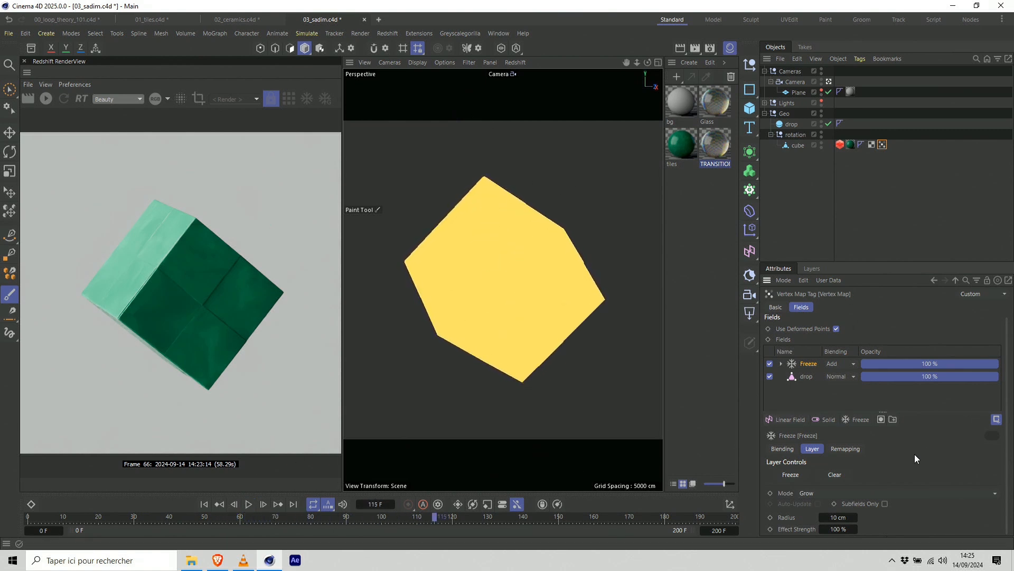
Set the Freeze layer's Effect Strength to 10% and its growth Radius to 5 cm.
left_click(856, 528)
left_click(1006, 339)
left_click(844, 526)
type("10")
key("Tab")
type("5")
key("Return")
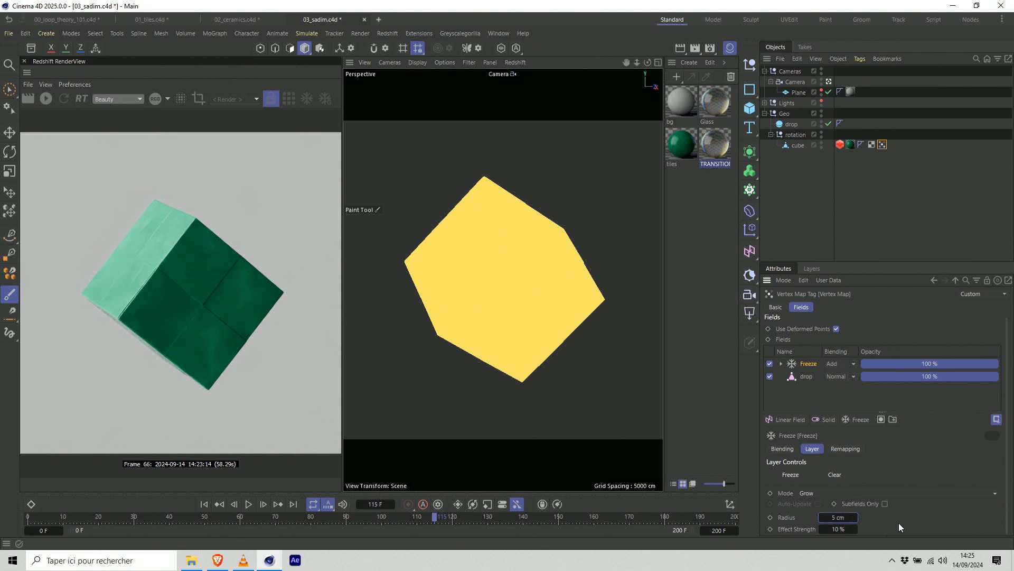
Play the slower growth from the start twice, stopping at frame 136 and at frame 97.
left_click(204, 504)
left_click(248, 504)
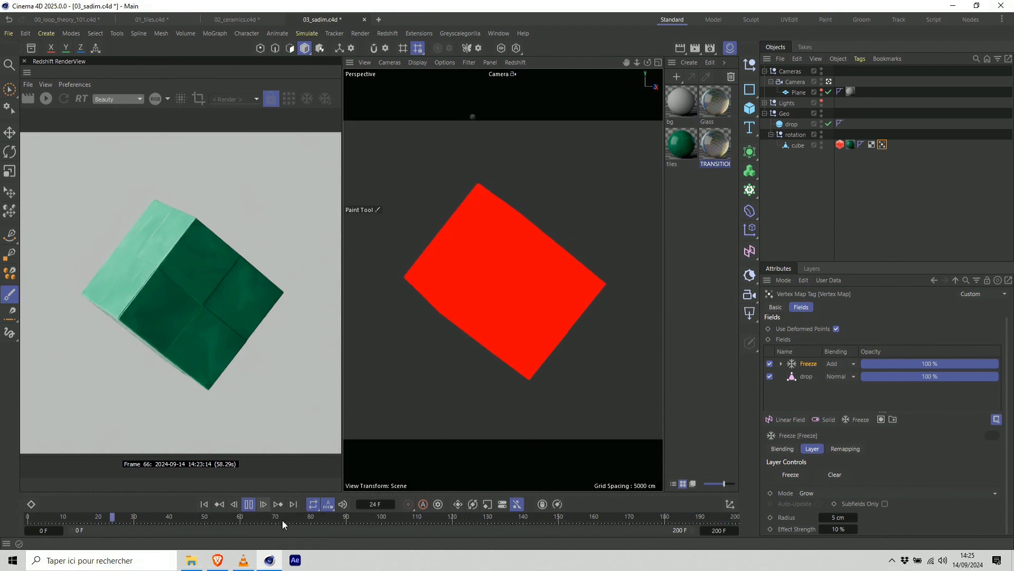
left_click(249, 505)
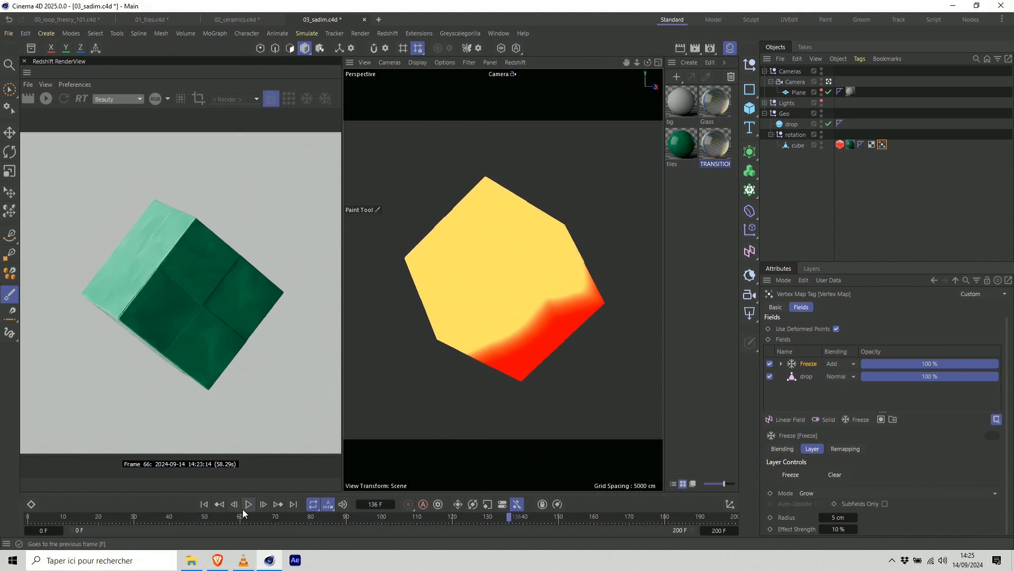
left_click(204, 505)
left_click(248, 505)
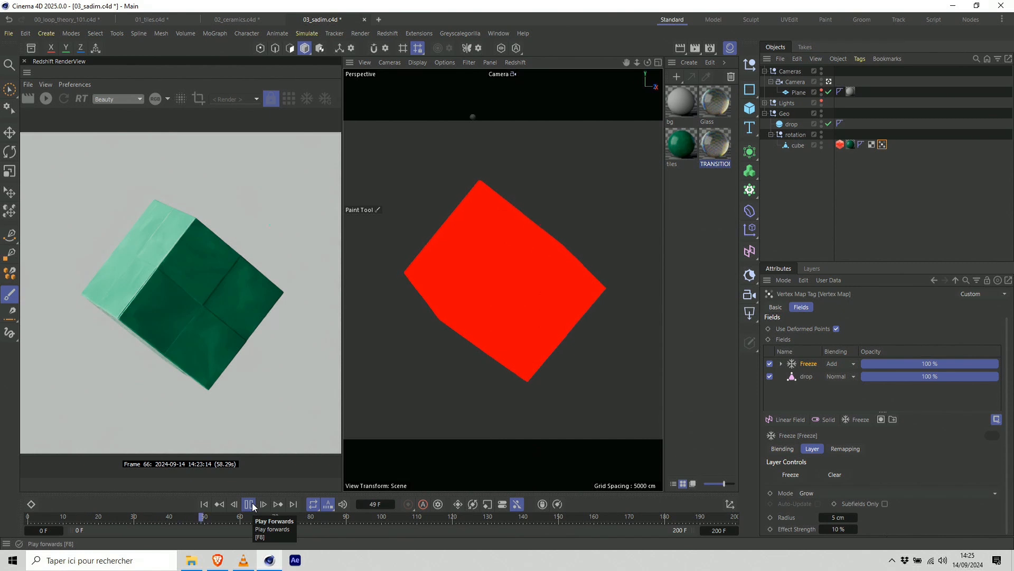
left_click(251, 505)
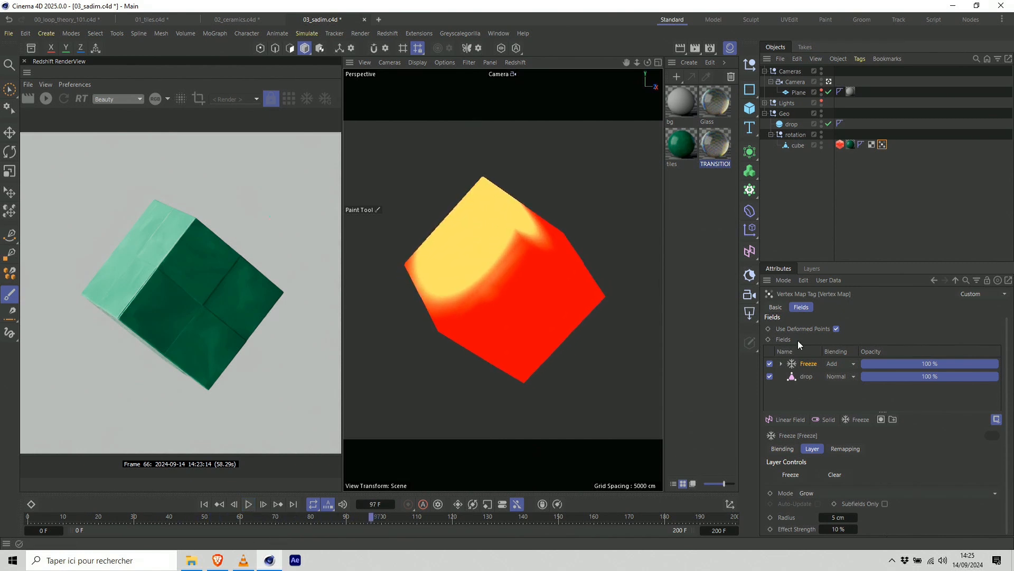
Add a Shader Field to the cube's vertex map and set its blending to Overlay.
left_click(829, 420)
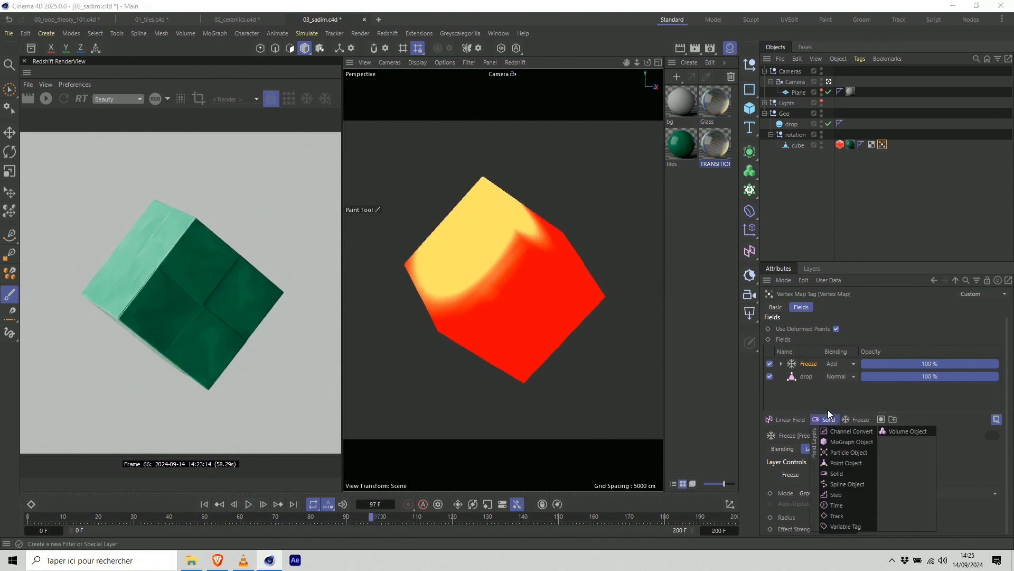
left_click(848, 419)
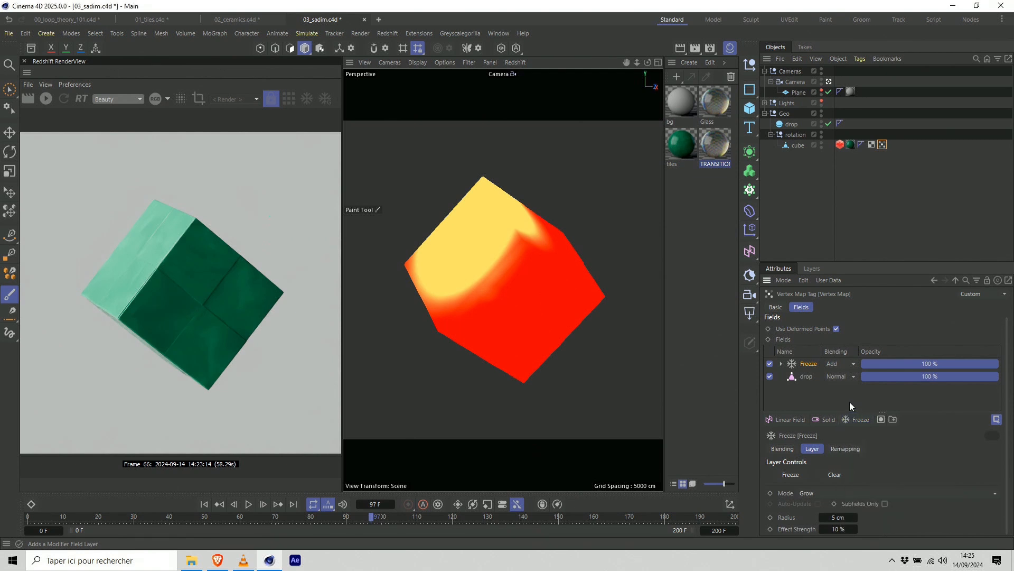
left_click(794, 419)
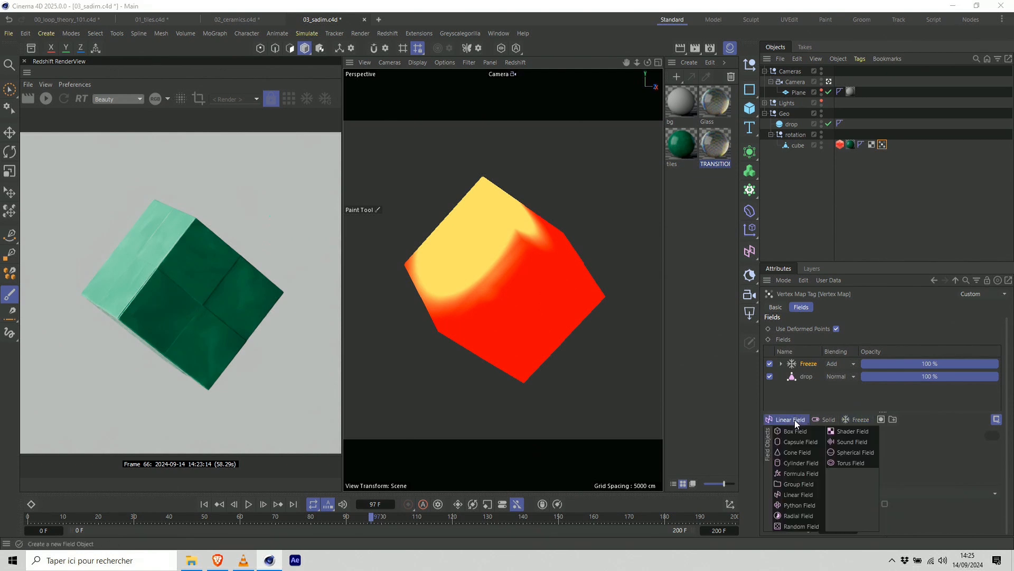
left_click(854, 430)
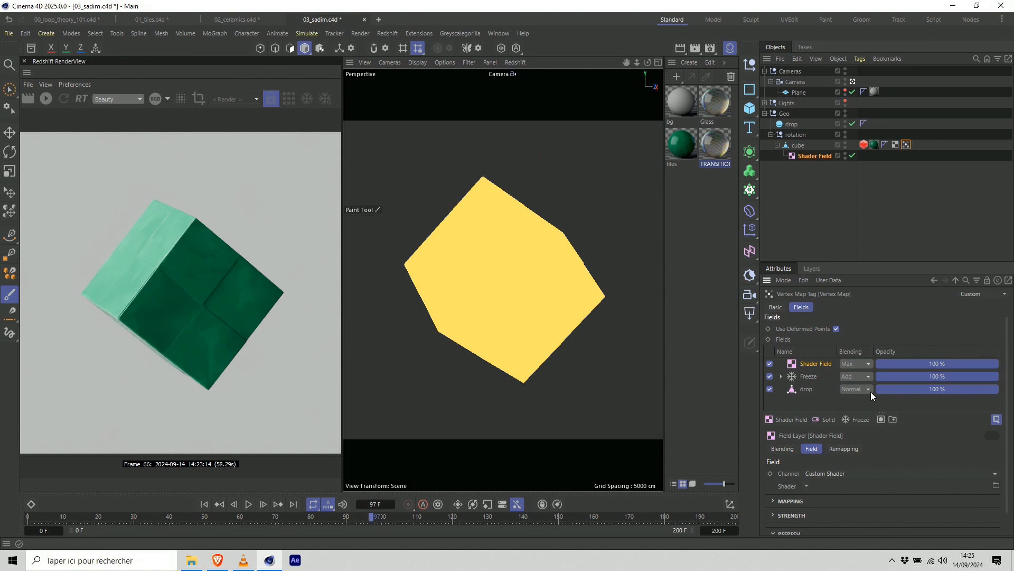
left_click(857, 364)
left_click(866, 449)
left_click(809, 474)
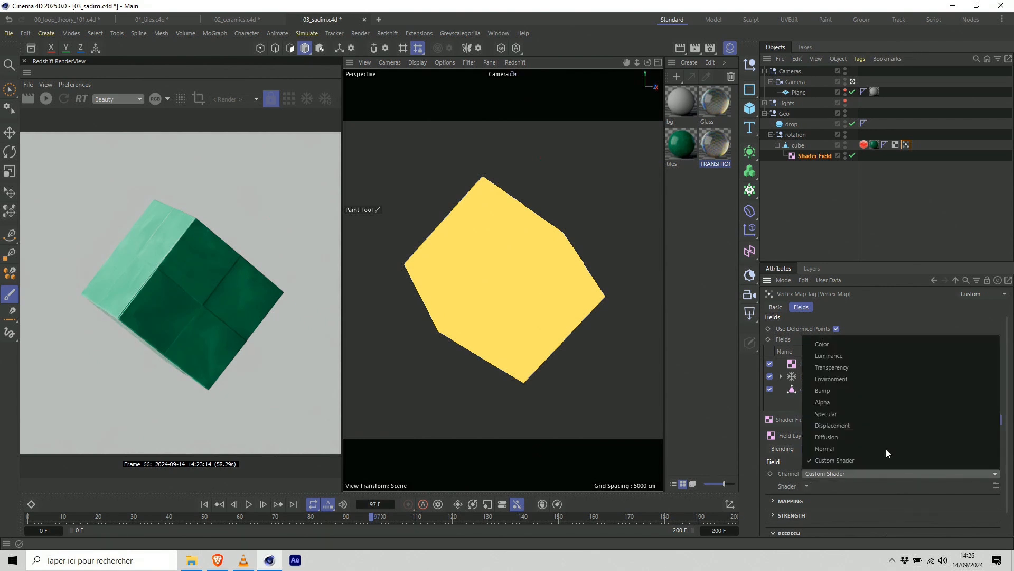
left_click(896, 408)
scroll(1012, 465, "down", 1)
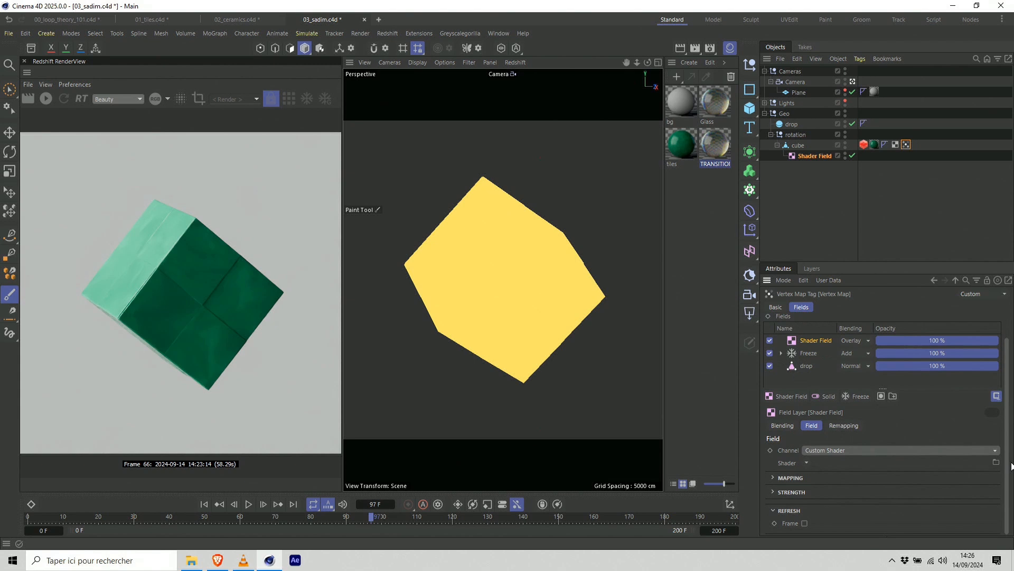
left_click(813, 477)
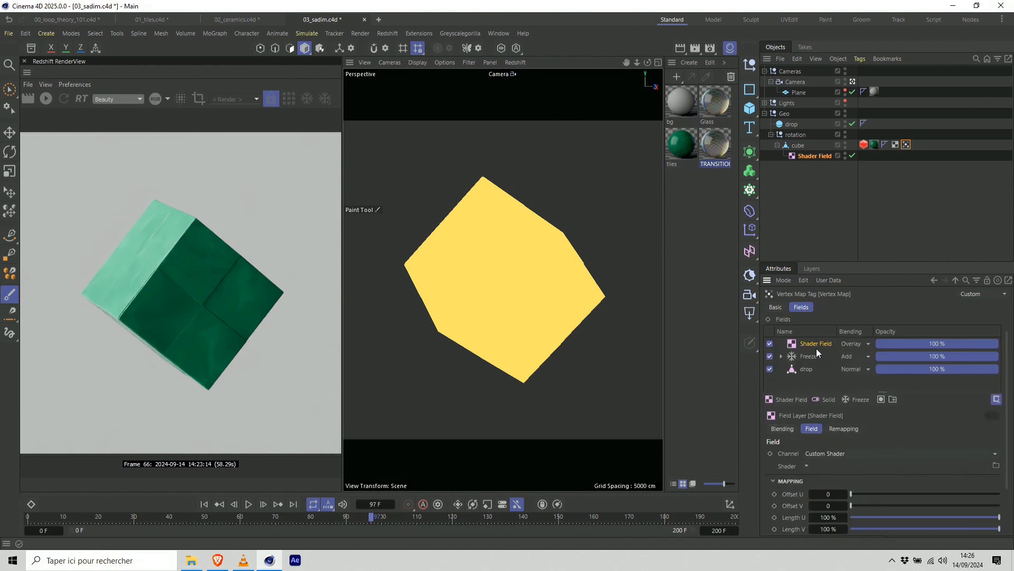
scroll(787, 401, "up", 1)
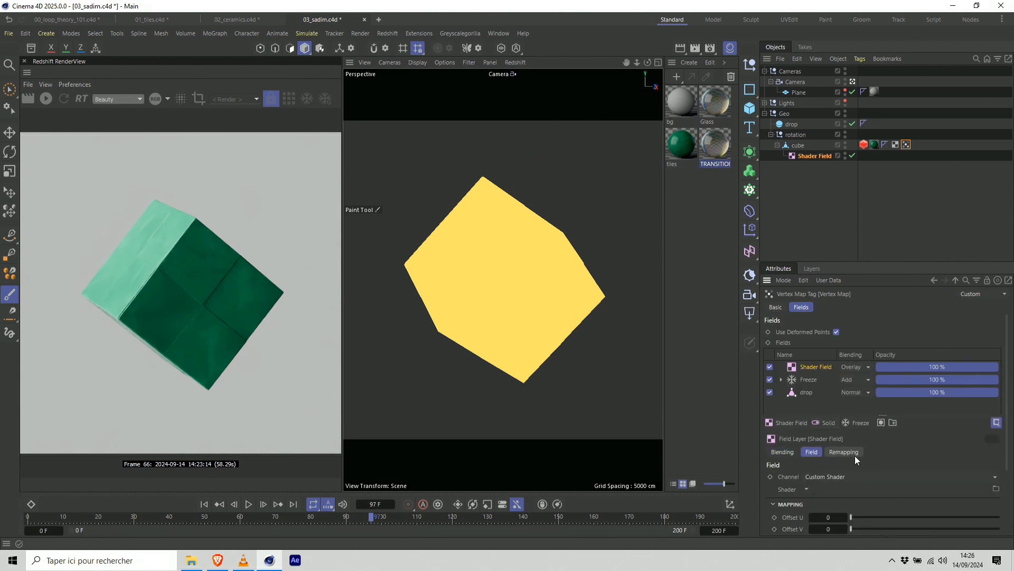
scroll(854, 458, "down", 4)
left_click(825, 391)
left_click(842, 391)
left_click(845, 400)
left_click(473, 275)
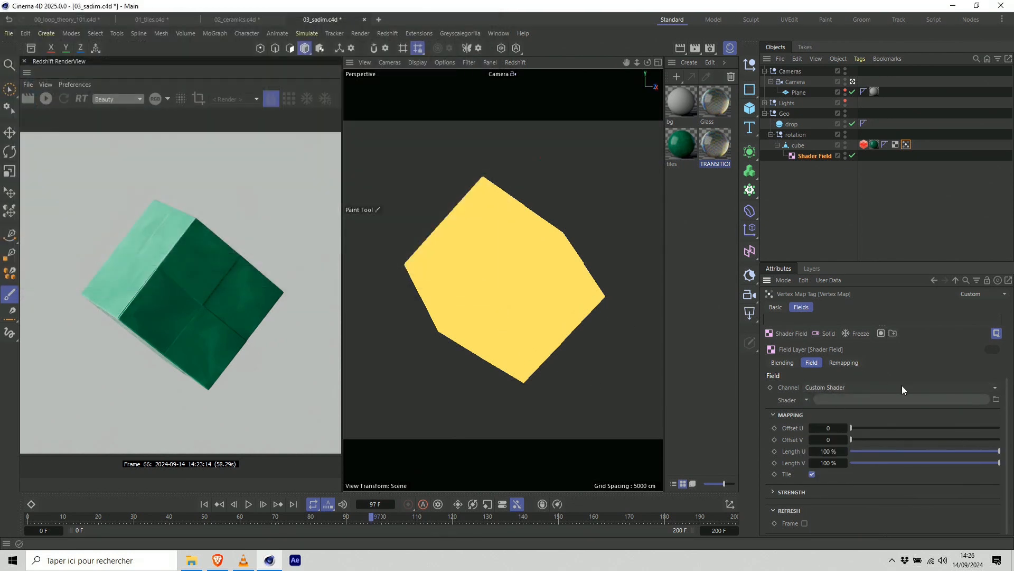
left_click(898, 388)
left_click(881, 435)
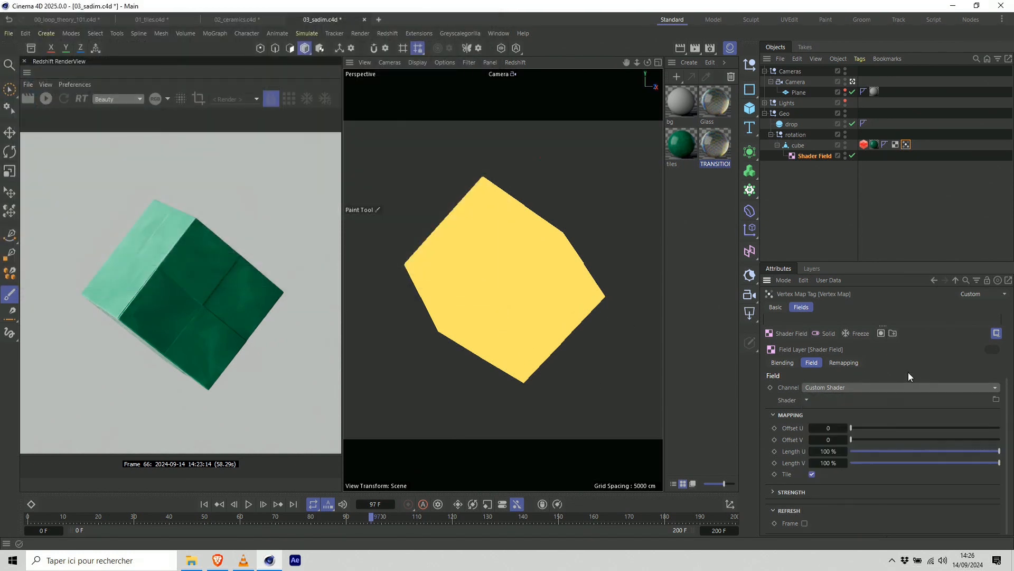
left_click(807, 400)
left_click(834, 237)
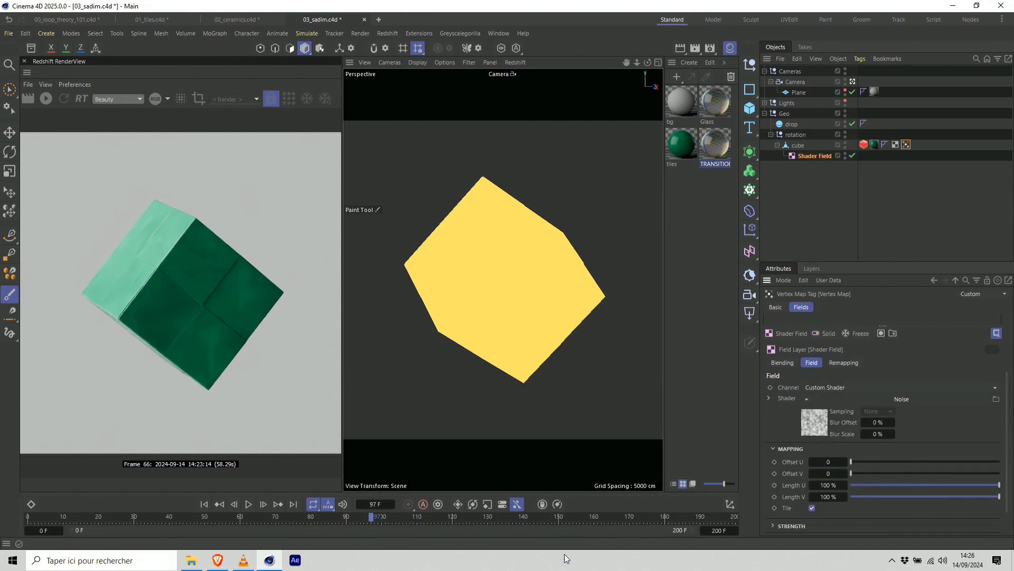
Play the animation from the start to check the noisy vertex map growth, stopping at frame 108.
scroll(919, 366, "up", 3)
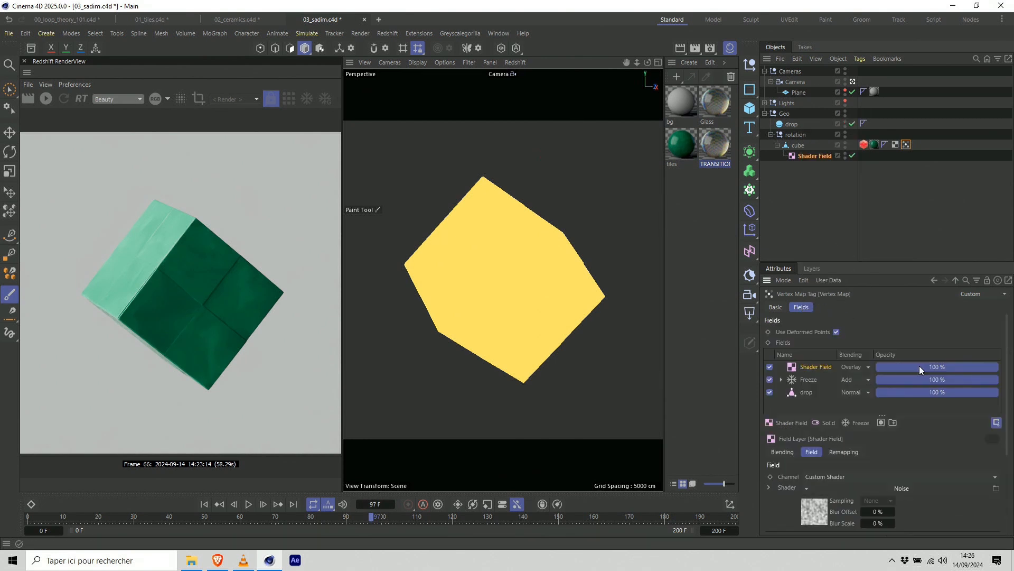
left_click(204, 505)
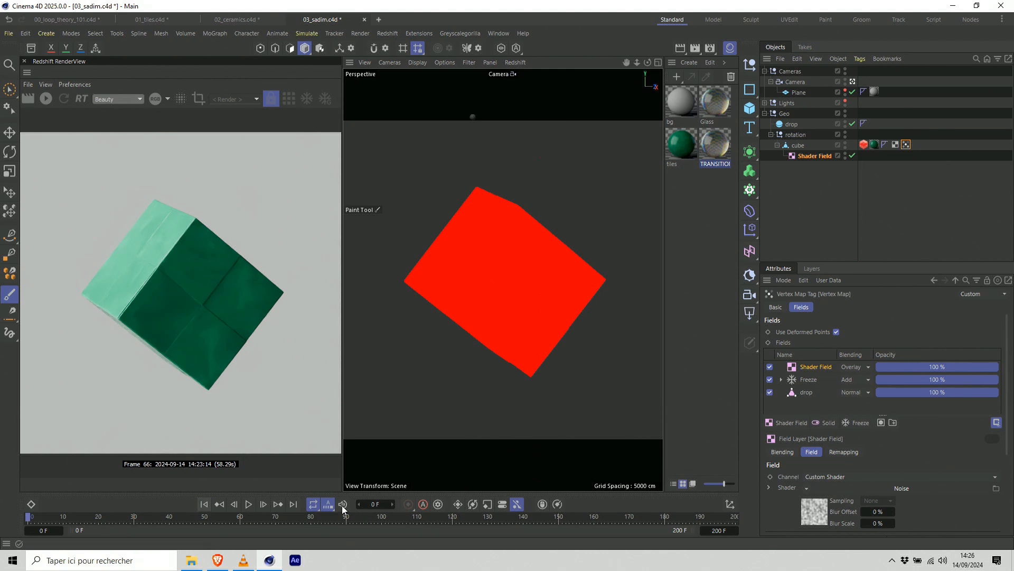
left_click(249, 504)
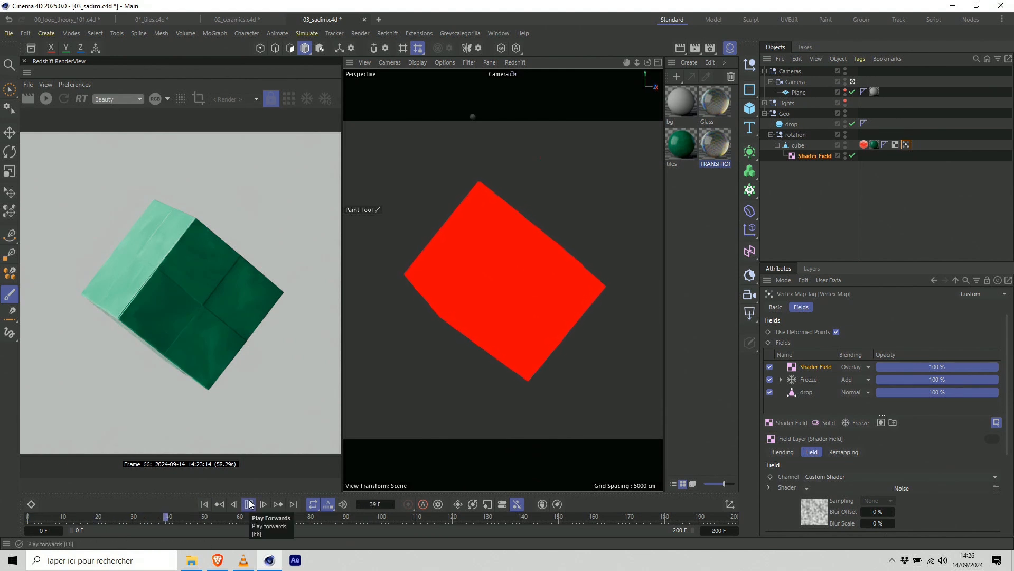
left_click(251, 504)
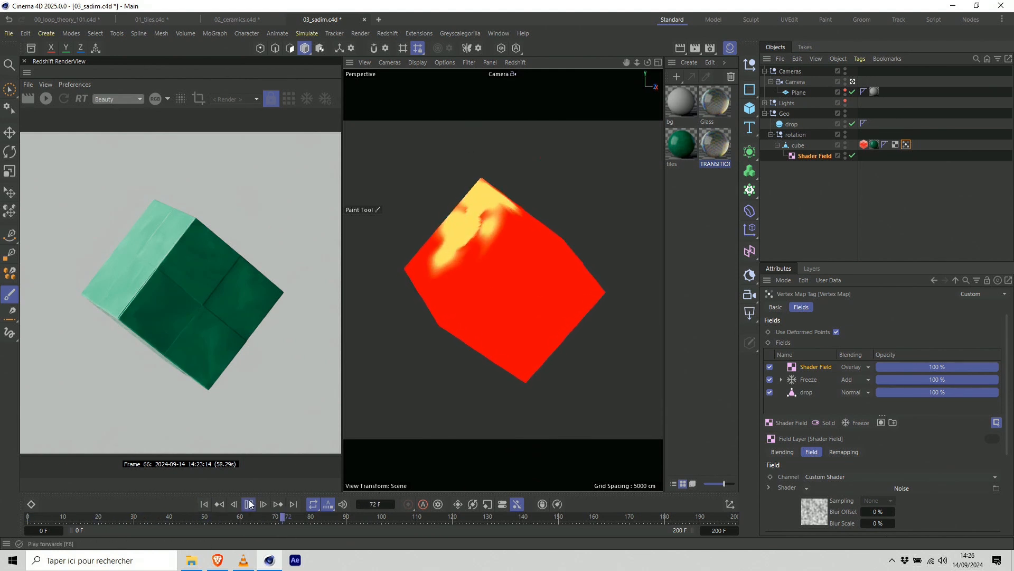
left_click(249, 504)
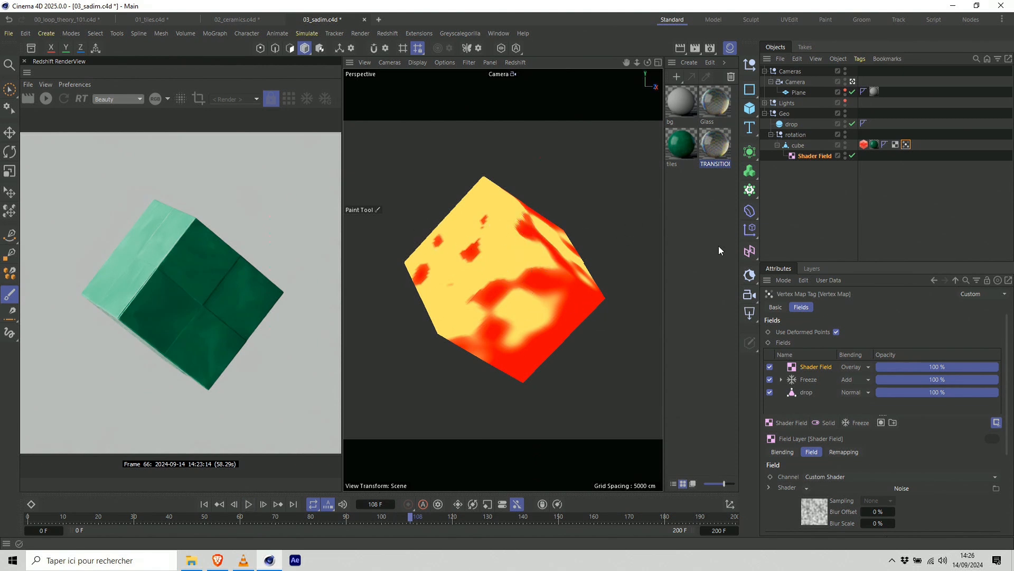
Lower the Noise shader's contrast to -70%.
left_click_drag(1008, 365, 1009, 449)
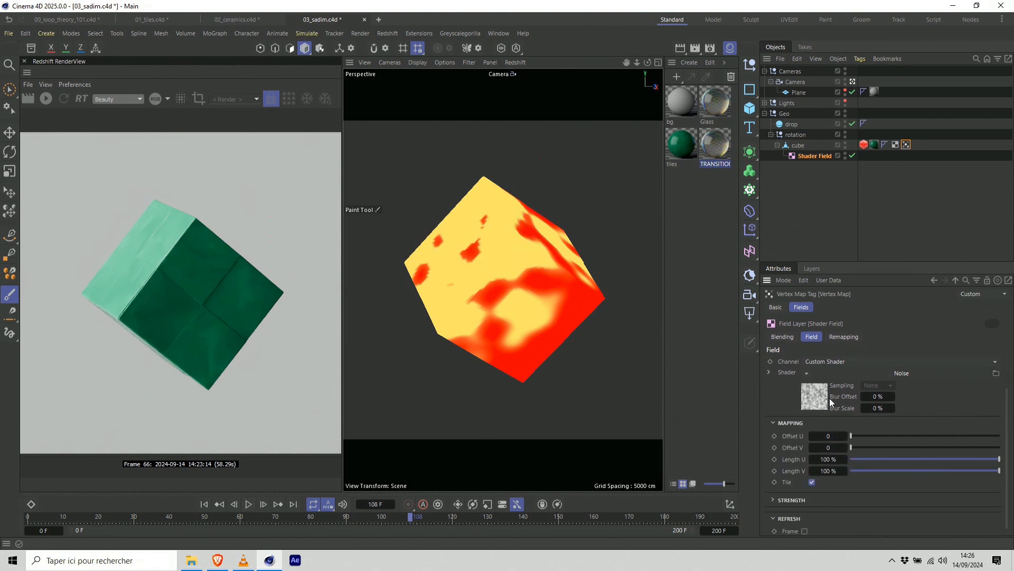
left_click(821, 397)
scroll(869, 363, "down", 1)
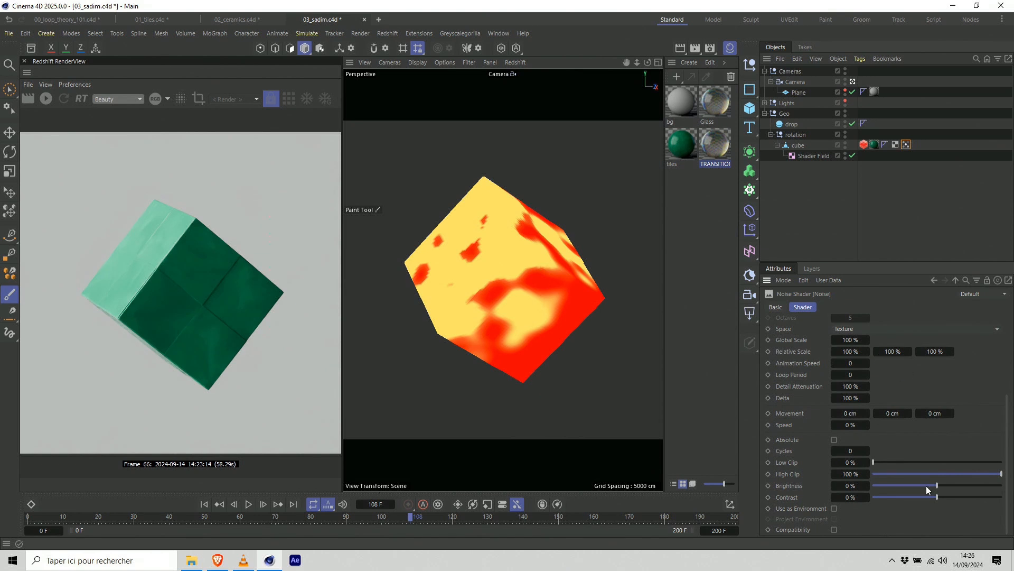
left_click(914, 497)
left_click_drag(893, 497, 891, 497)
Play the softer noise growth twice, stopping at frame 158 and at frame 111.
left_click(219, 504)
left_click(249, 504)
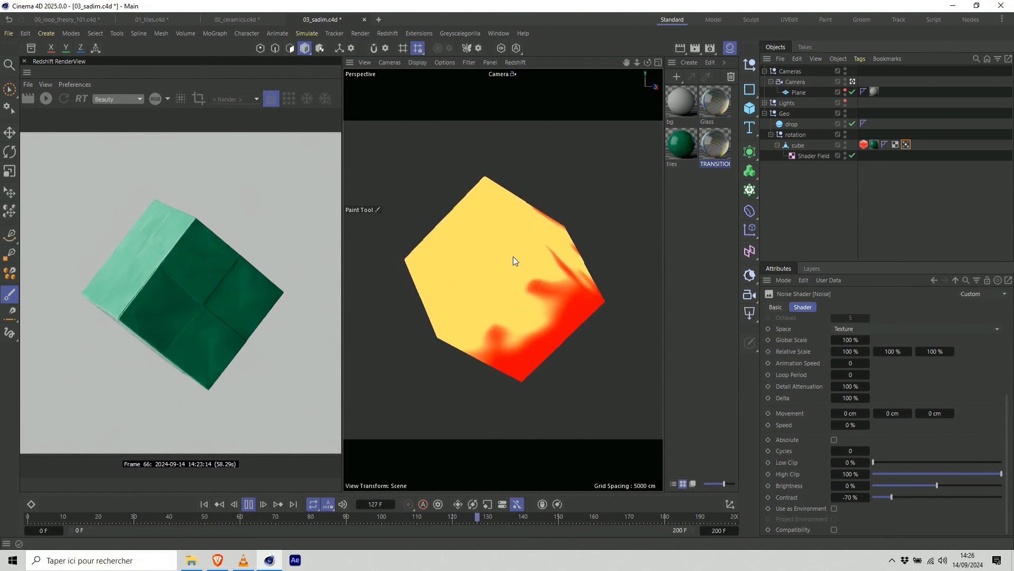
left_click(248, 504)
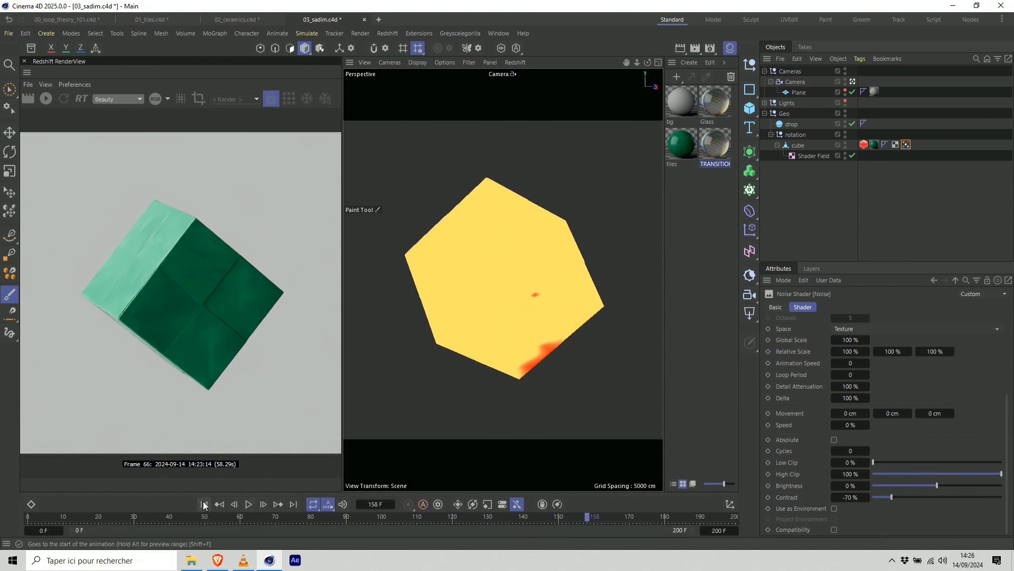
left_click(249, 504)
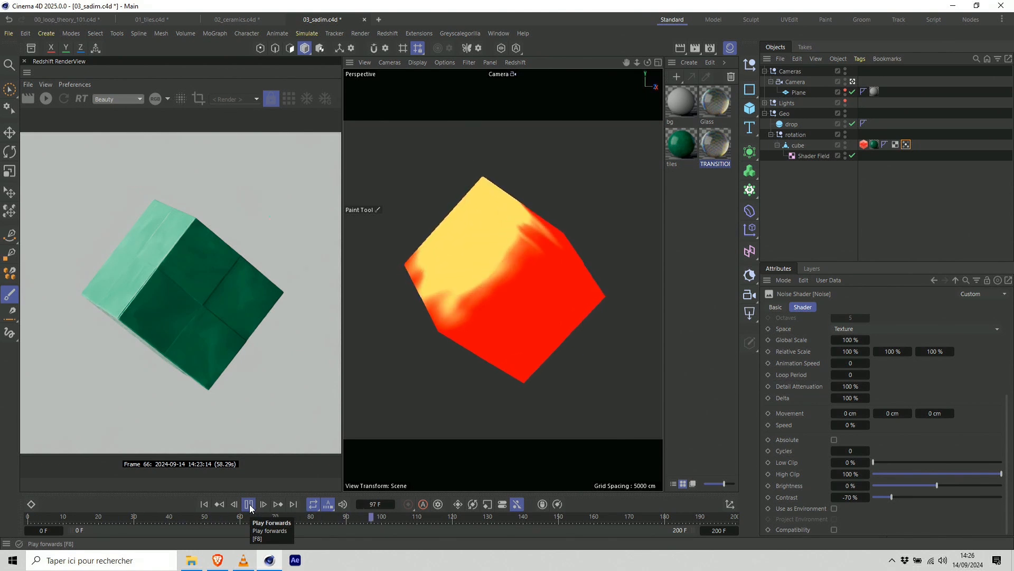
left_click(249, 504)
Start the live Redshift render of the cube in the RenderView.
left_click(46, 99)
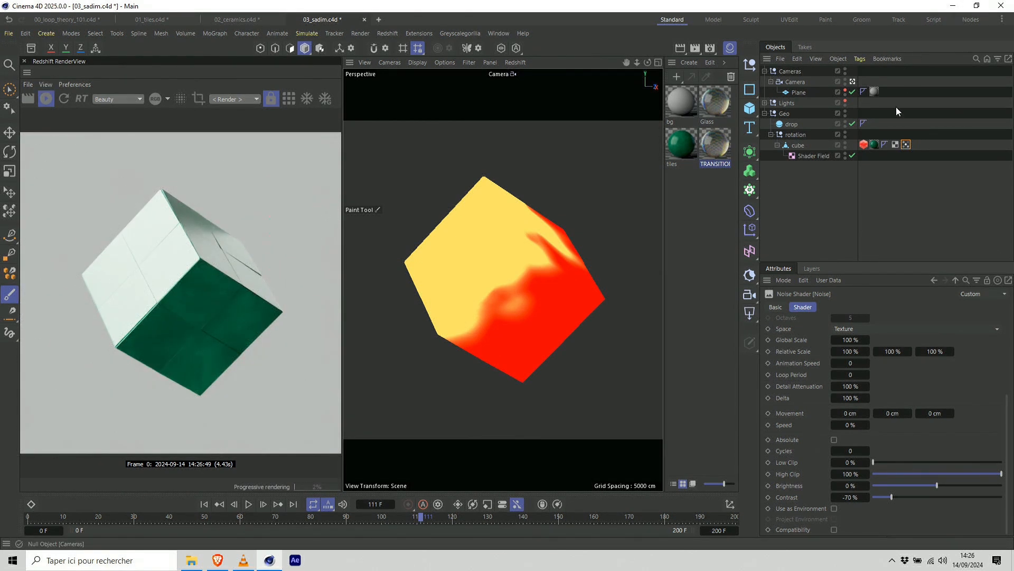
left_click(50, 100)
left_click(50, 100)
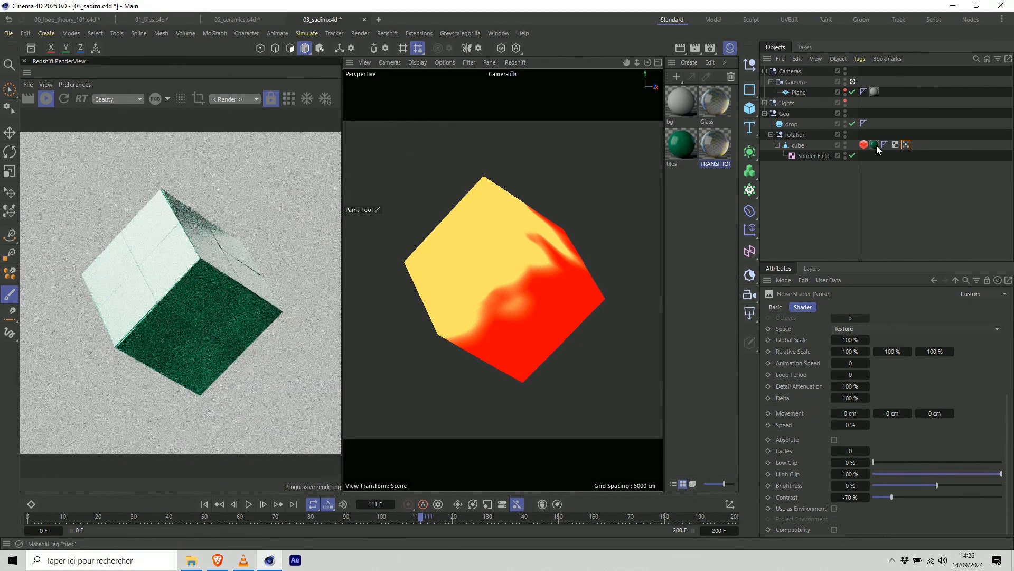
Inspect the cube's tiles material and the node graphs of the TRANSITION and tiles materials.
left_click(875, 144)
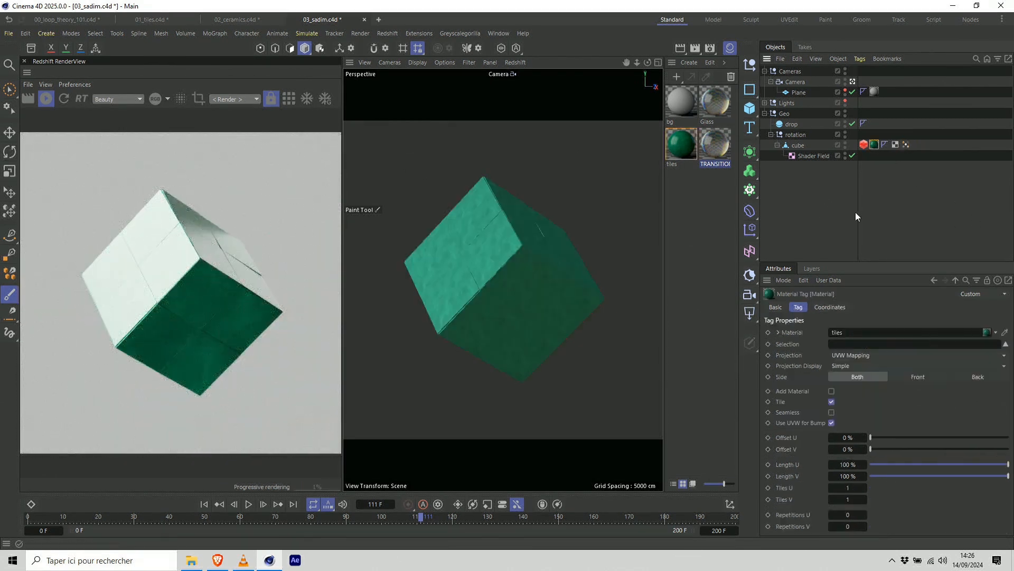
double_click(714, 144)
left_click(954, 60)
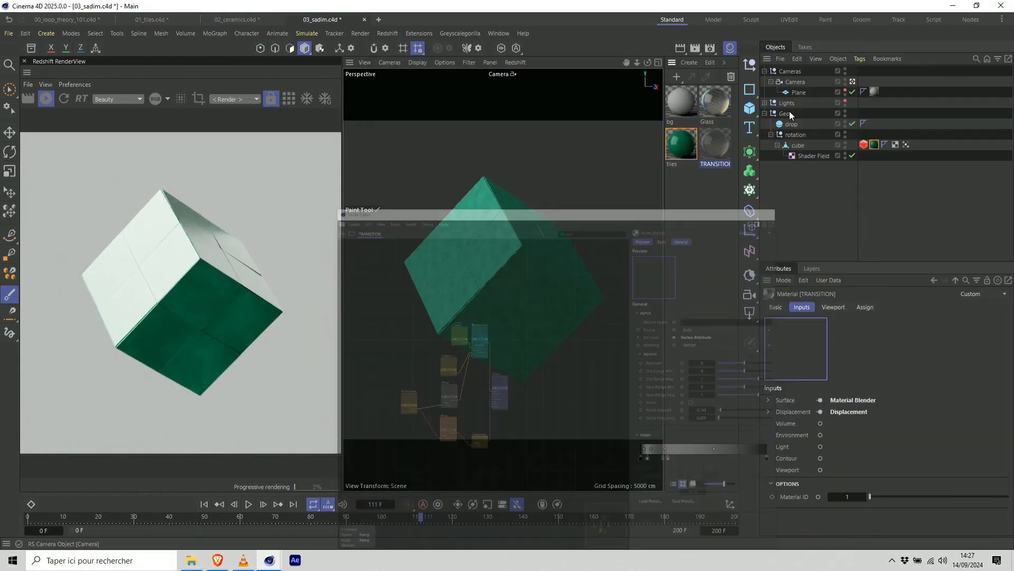
double_click(694, 144)
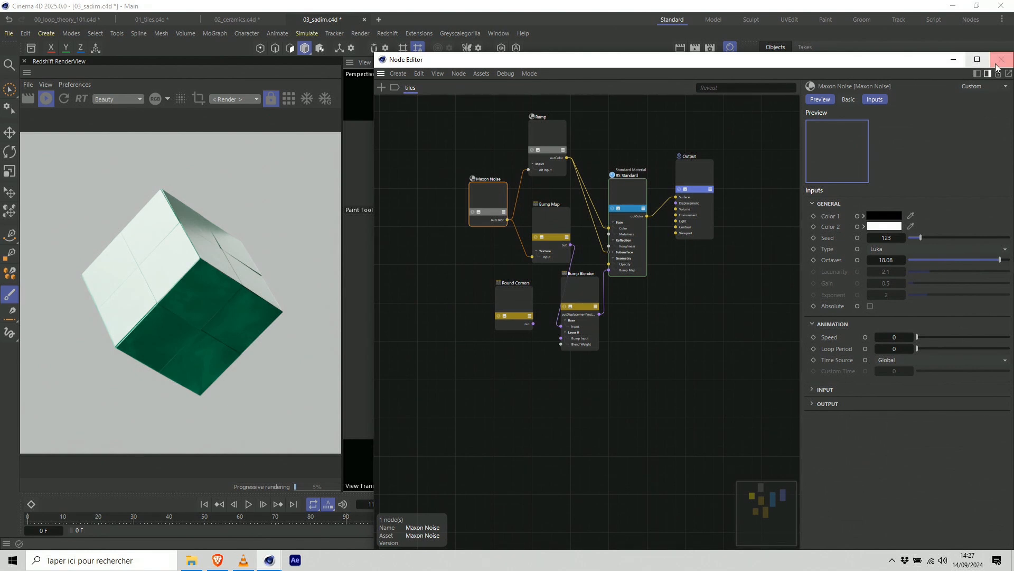
left_click(953, 60)
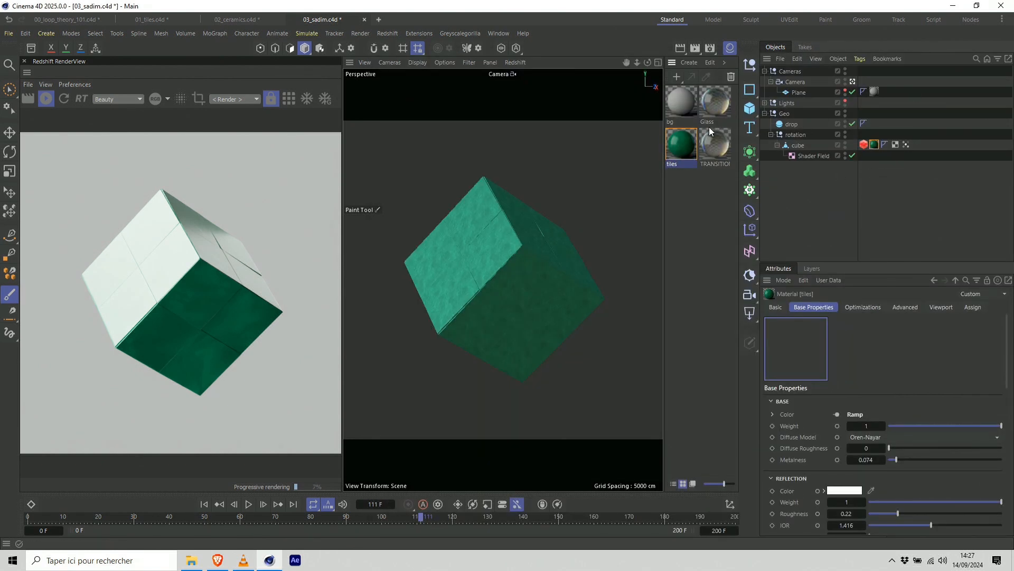
left_click(714, 148)
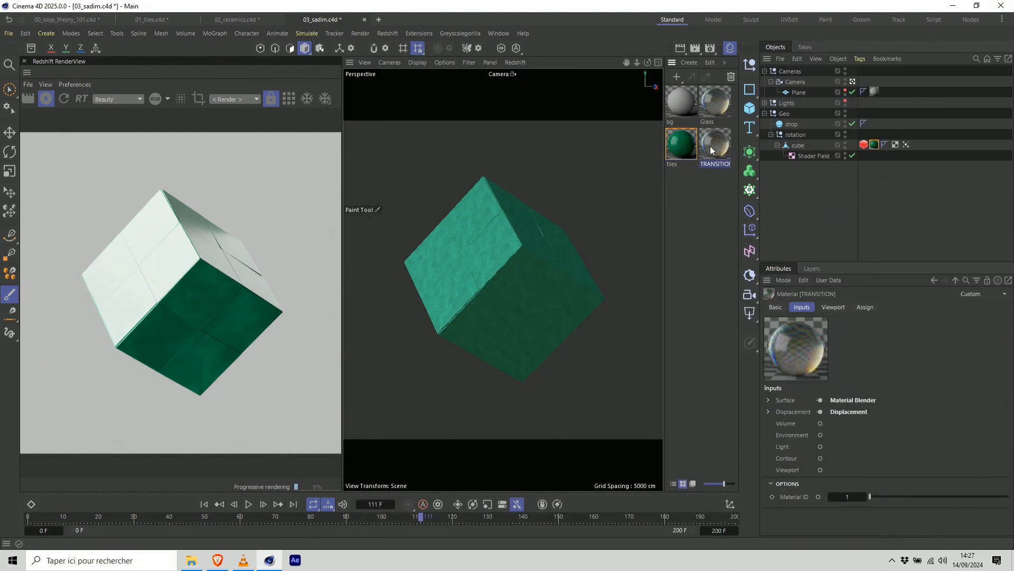
Rename the cube's vertex map tag to "grow".
left_click(905, 144)
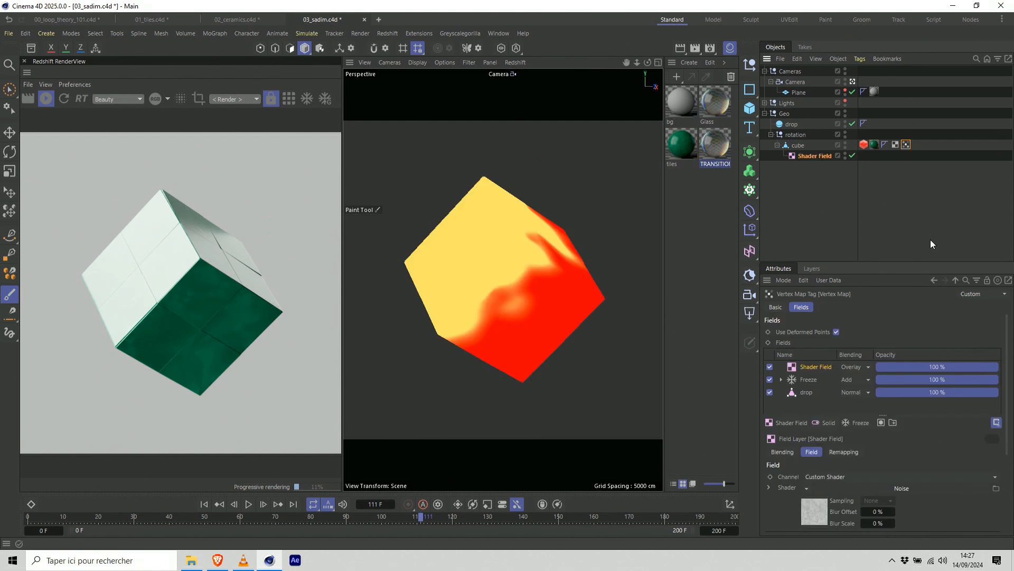
left_click(777, 307)
left_click(868, 346)
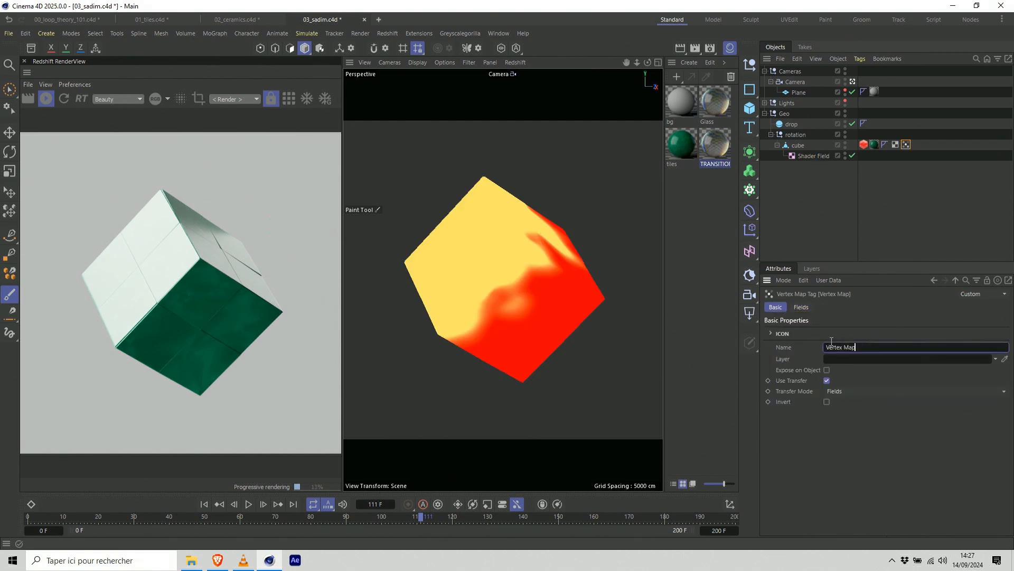
left_click(914, 169)
left_click(909, 144)
left_click(870, 346)
key("ctrl+a")
type("grow")
key("Return")
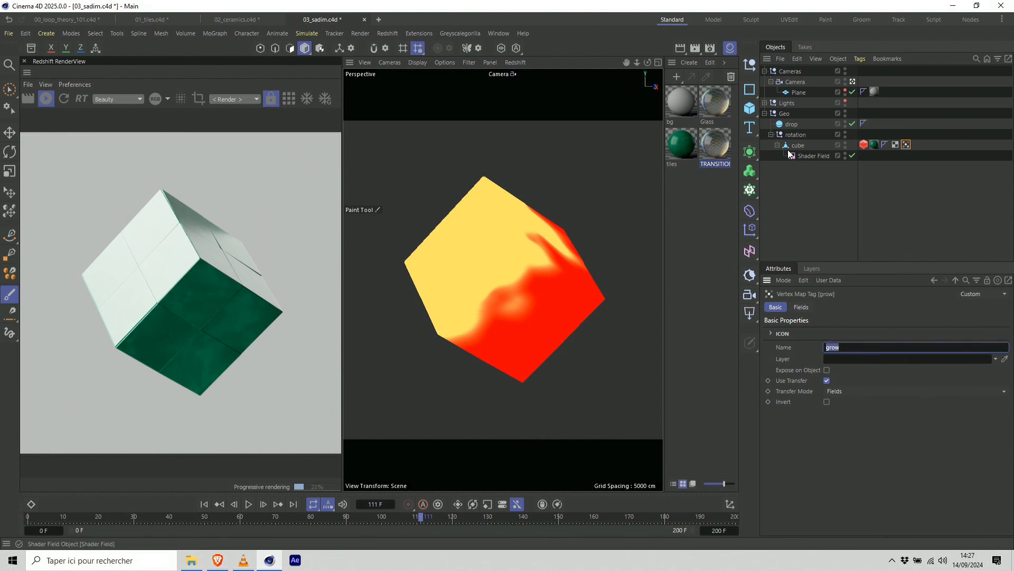
Create a new Redshift Standard material and assign it to the cube in place of tiles.
left_click(689, 63)
mouse_move(791, 95)
left_click(827, 96)
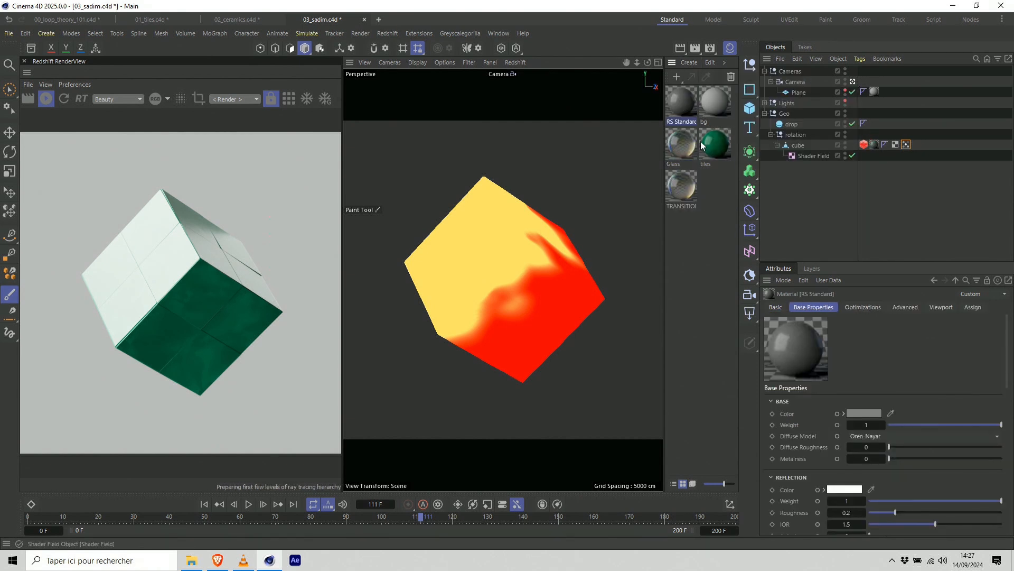
Open the RS Standard material's node graph and add a Vertex Attribute node.
double_click(685, 110)
double_click(492, 176)
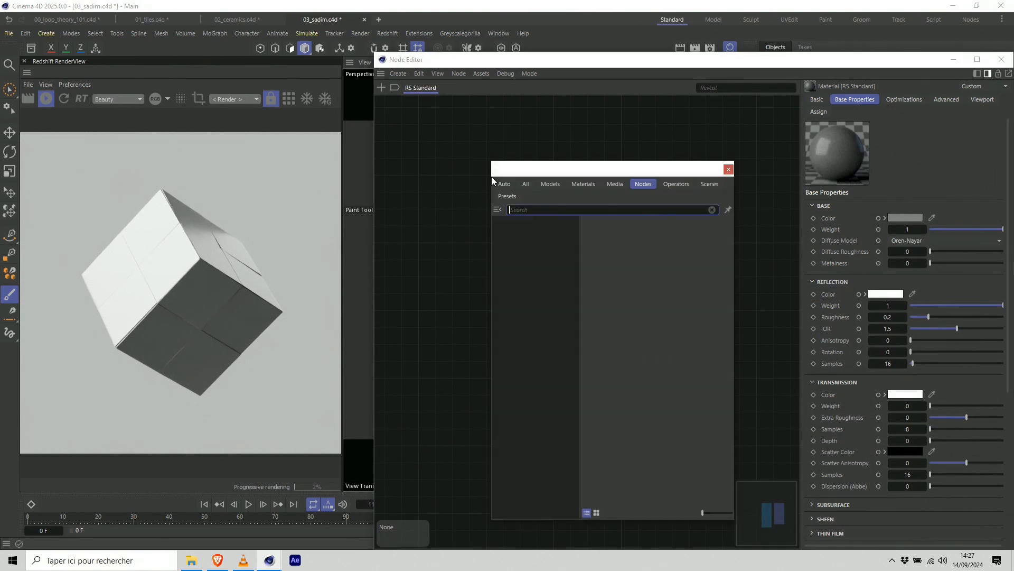
type("vertex")
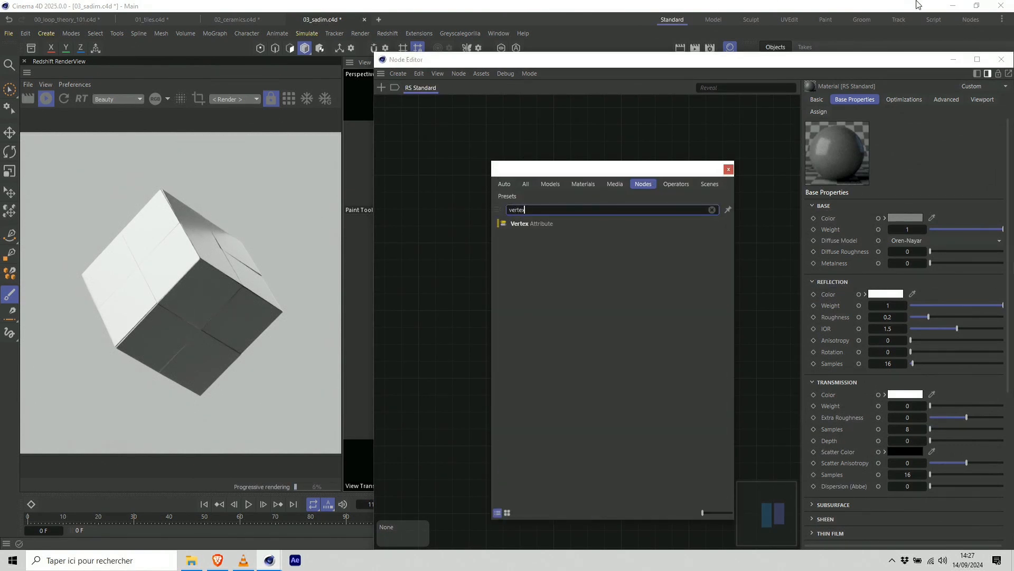
double_click(557, 224)
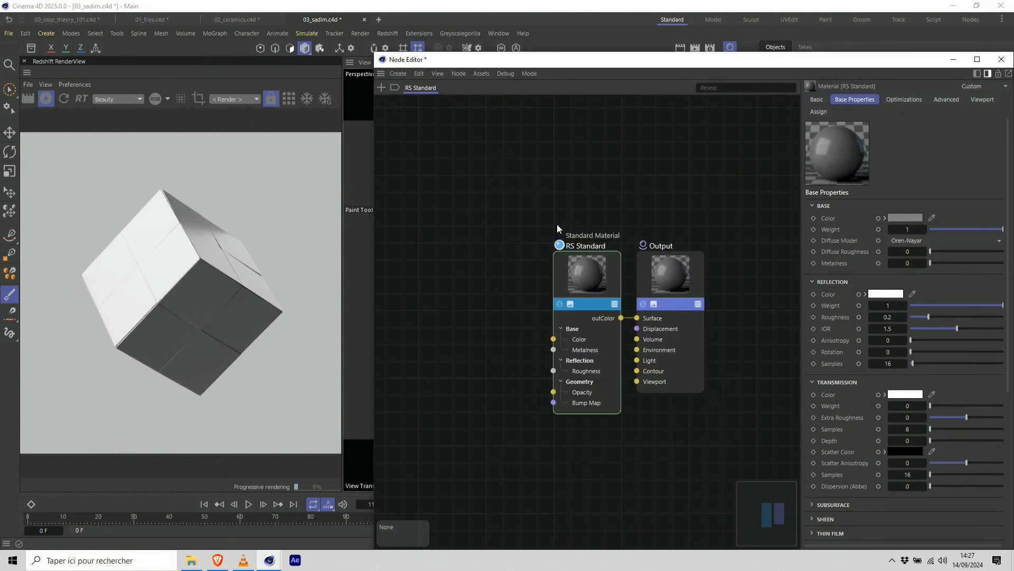
Set the Vertex Attribute node's attribute name to "grow" and solo the node in the render view.
left_click_drag(475, 184, 435, 241)
left_click(898, 203)
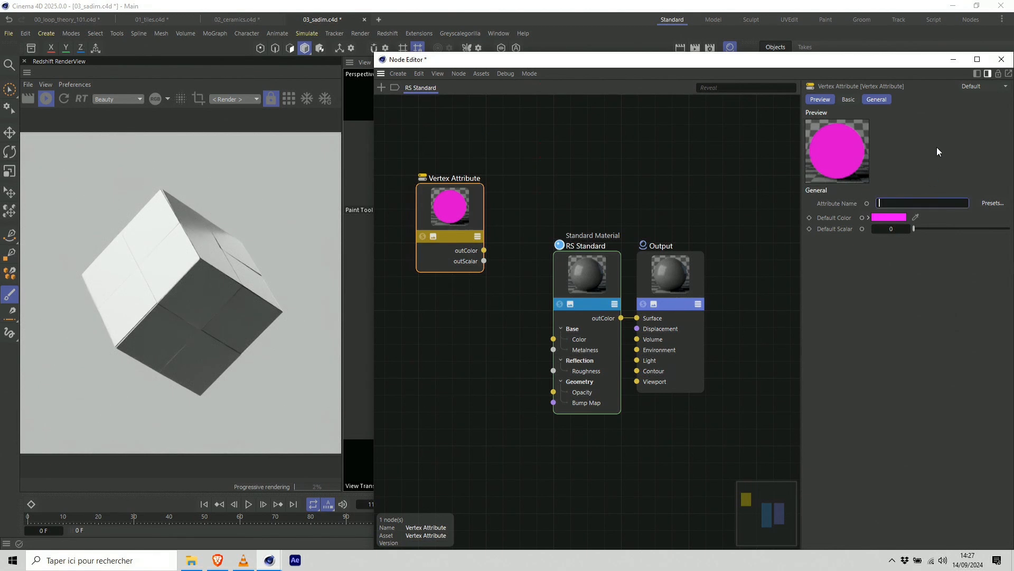
type("grow")
key("Return")
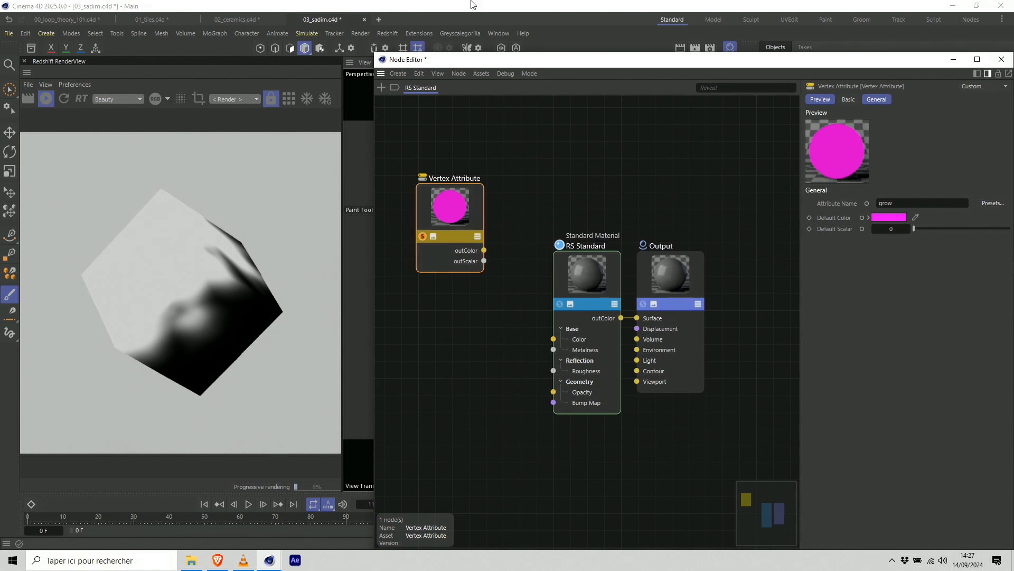
Play the animation from the first frame to check the grow map on the cube, and close the node graph.
left_click_drag(611, 60, 594, 29)
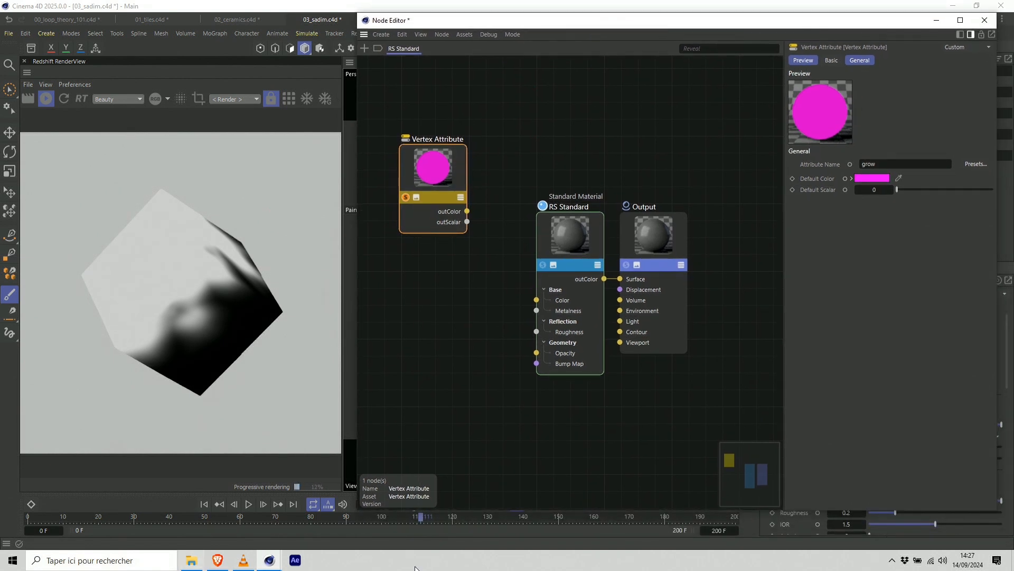
left_click(205, 504)
left_click(248, 504)
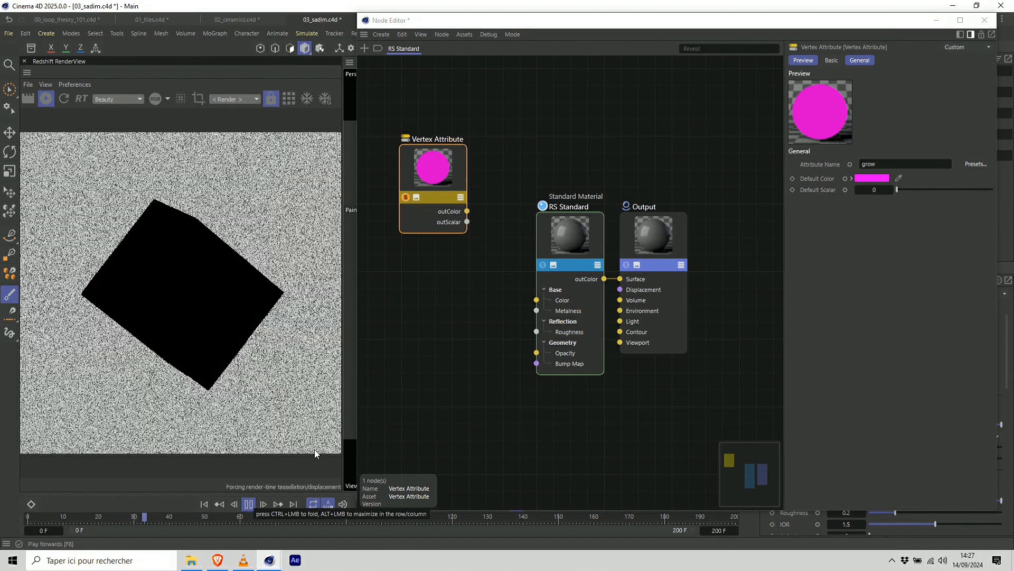
left_click(250, 506)
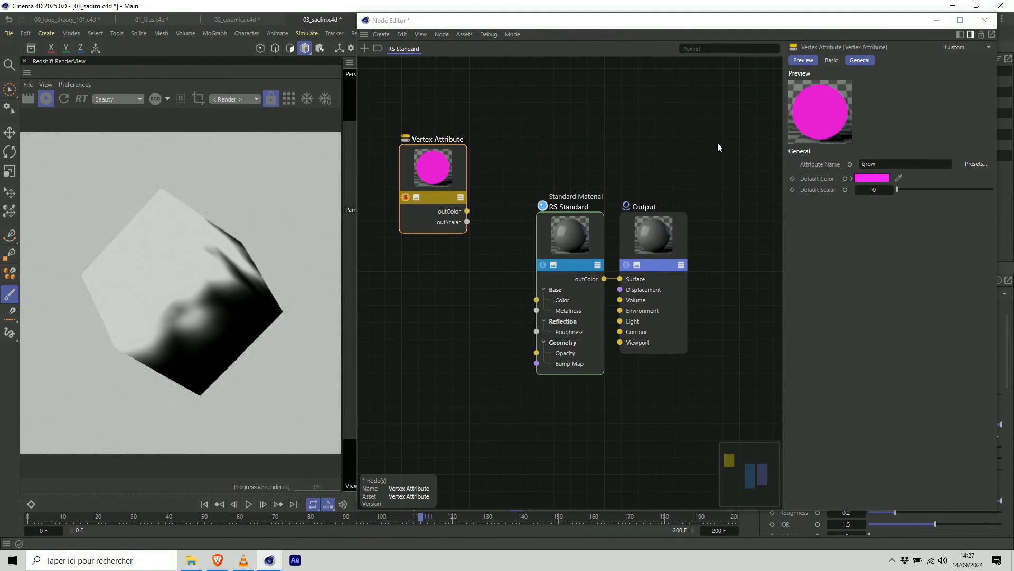
left_click(985, 21)
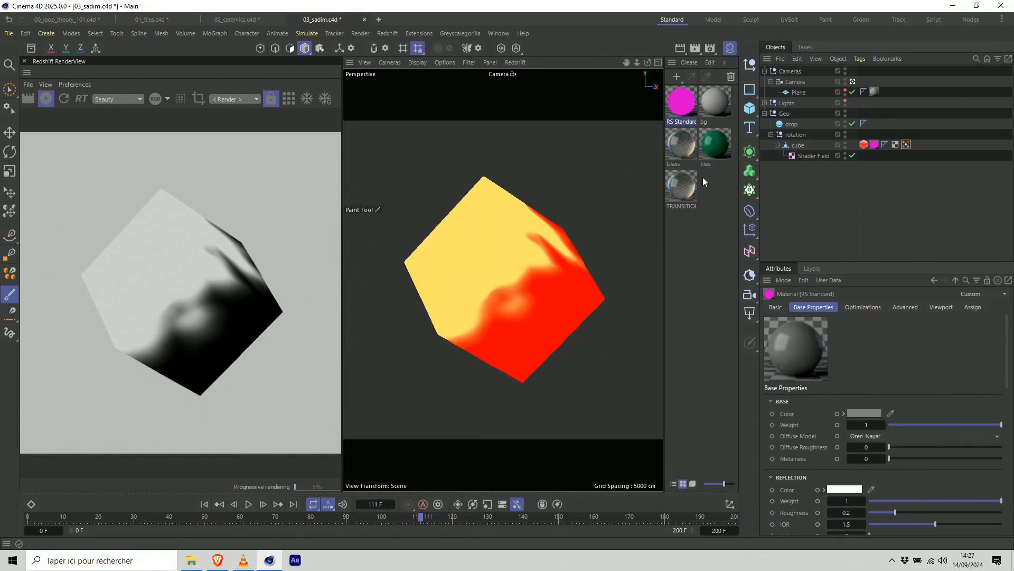
Assign the TRANSITION material to the cube and set its Vertex Attribute node's attribute name to "grow".
left_click_drag(877, 151, 899, 160)
double_click(681, 188)
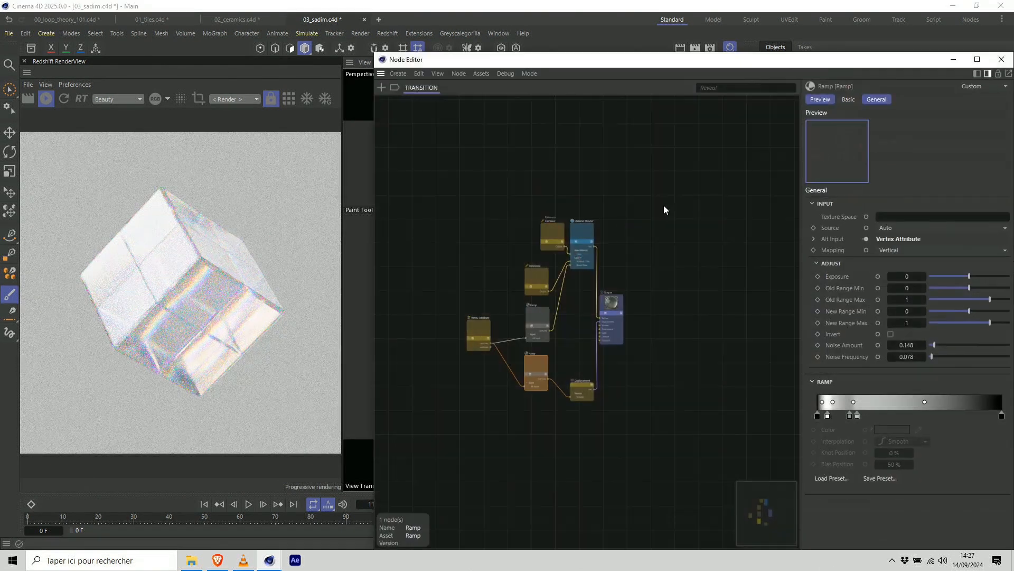
left_click(473, 336)
left_click_drag(919, 205, 776, 229)
type("geo")
key("Return")
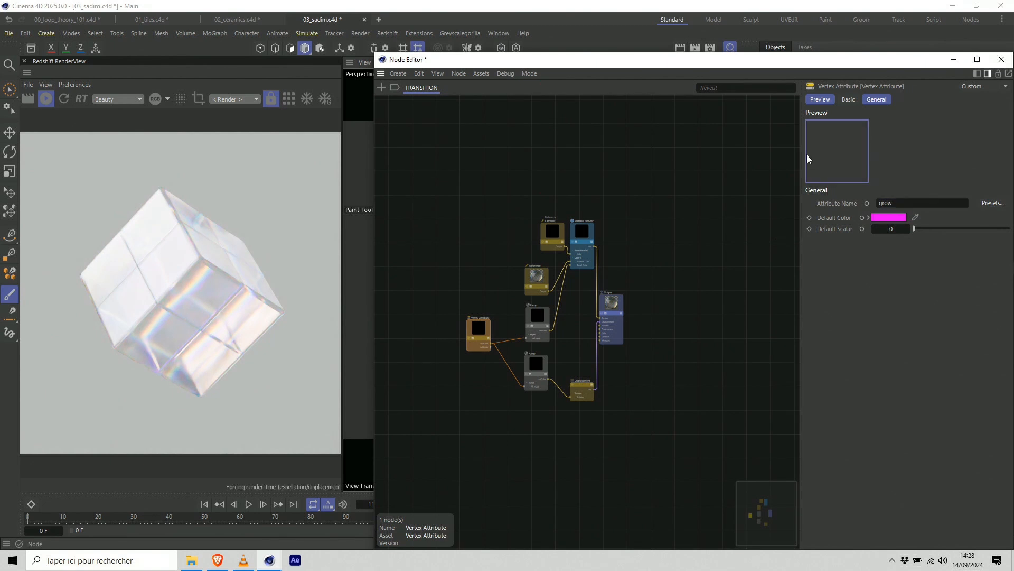
left_click(954, 60)
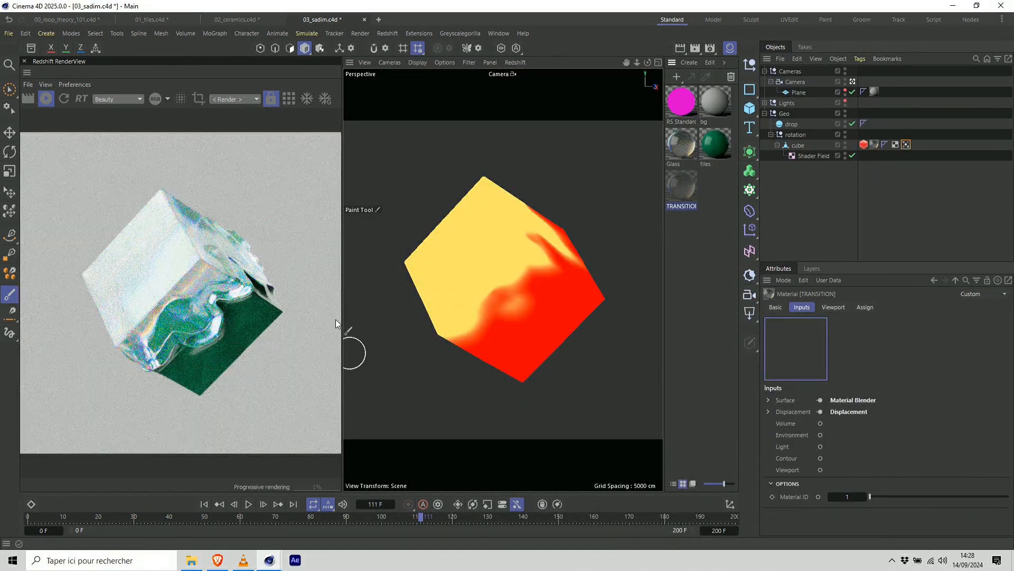
Play the animation from the first frame to review the tiles-to-glass transition, pausing at frame 75.
left_click(204, 504)
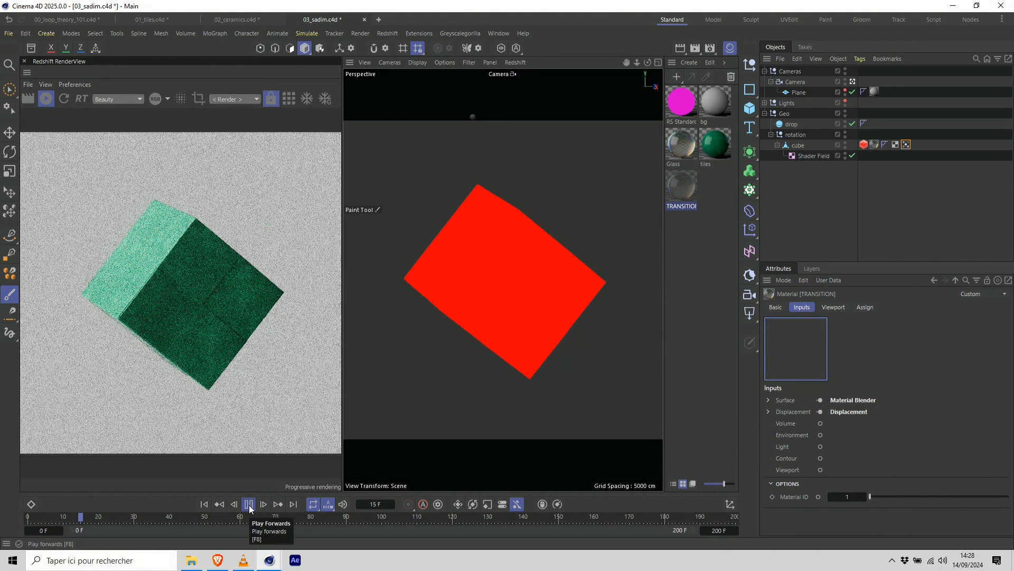
left_click(249, 504)
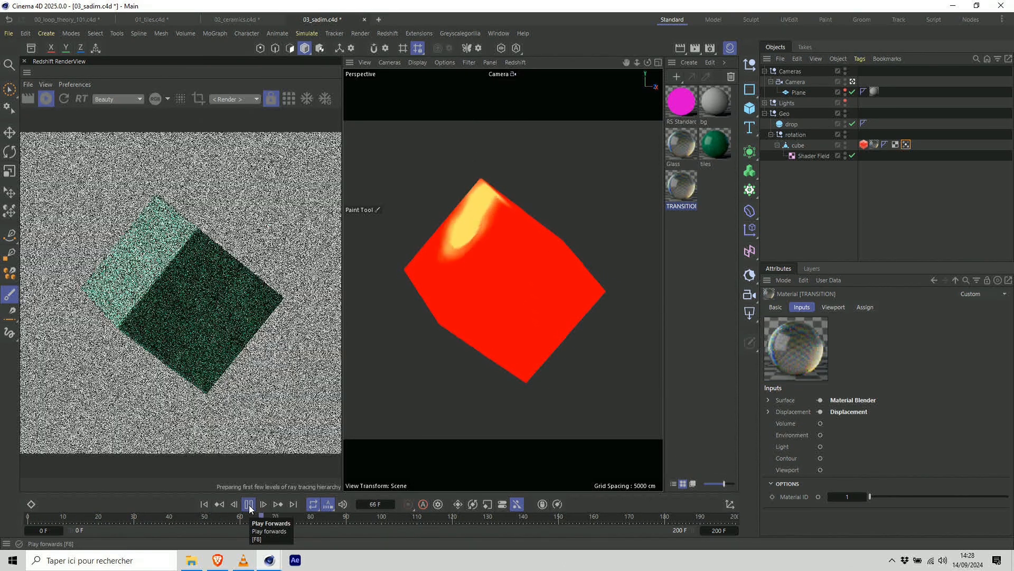
left_click(250, 506)
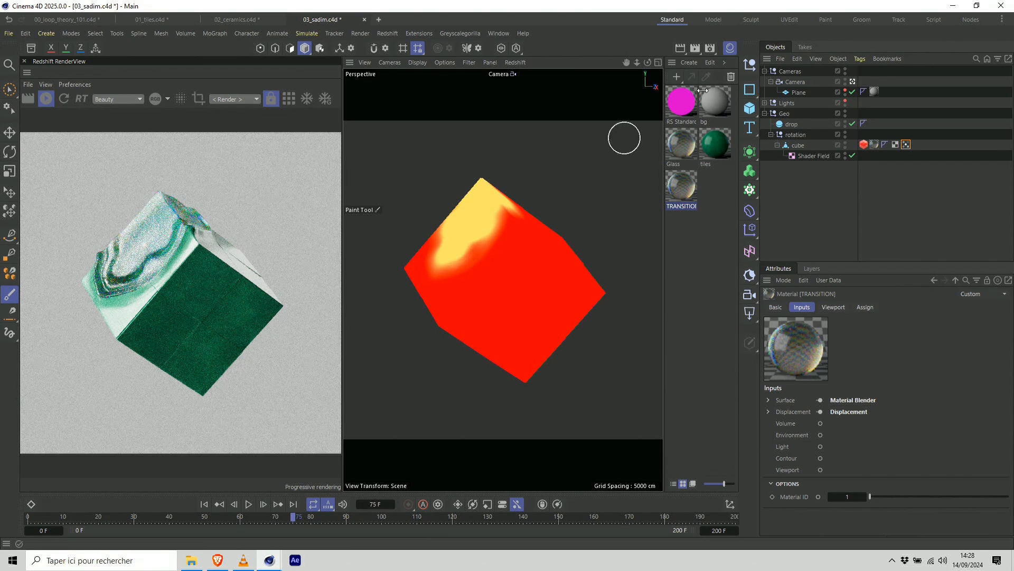
Leave the scene camera for a close view of the cube and solo the TRANSITION graph's Vertex Attribute node in the render.
left_click(852, 83)
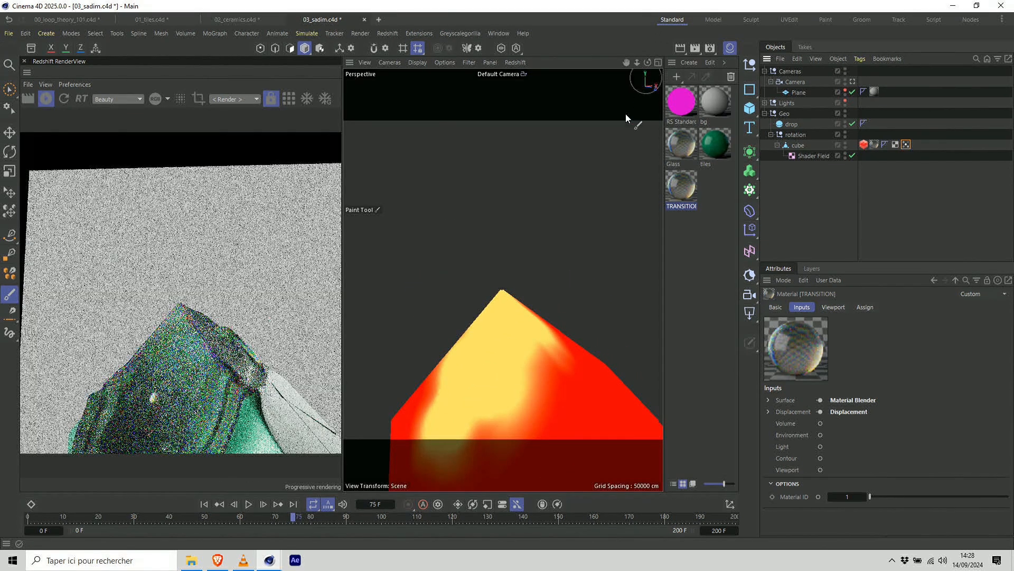
left_click_drag(647, 63, 642, 68)
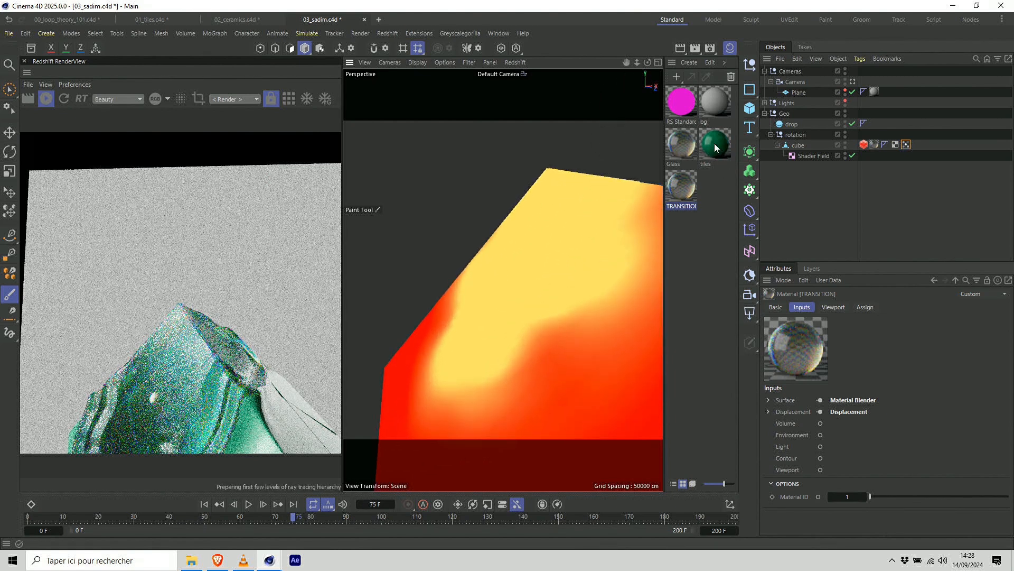
double_click(689, 180)
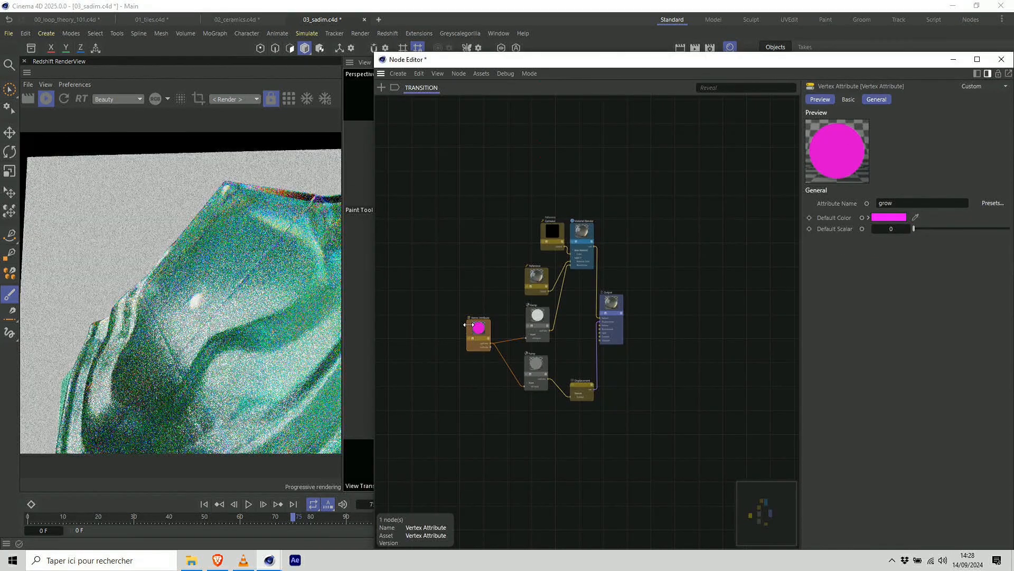
left_click_drag(893, 60, 892, 127)
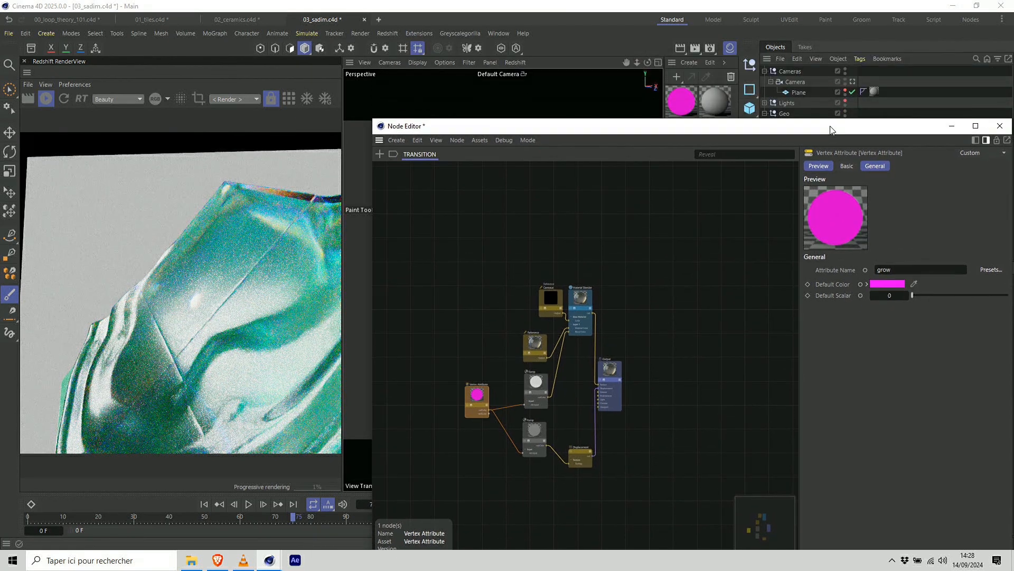
left_click(467, 403)
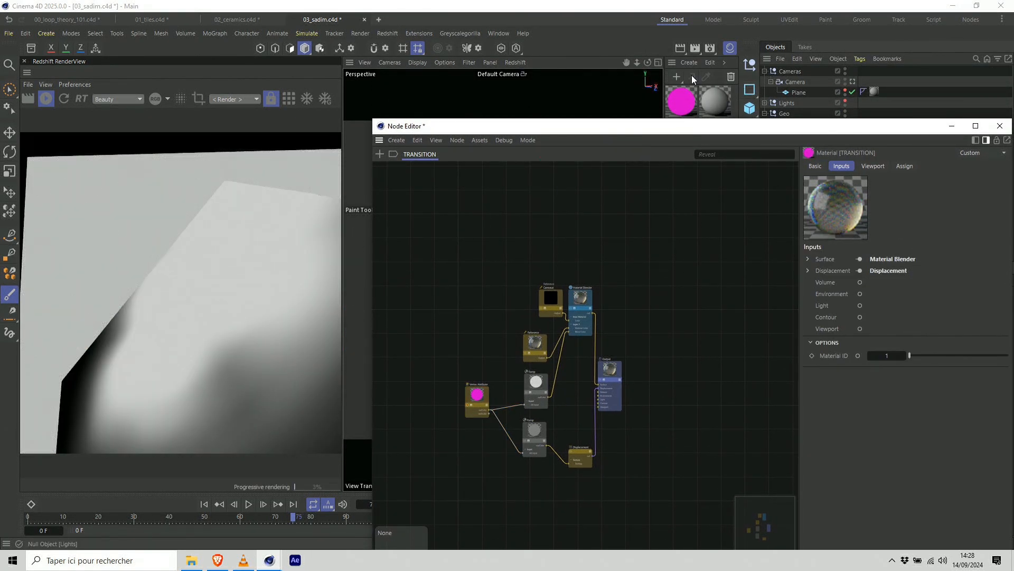
left_click_drag(893, 131, 900, 46)
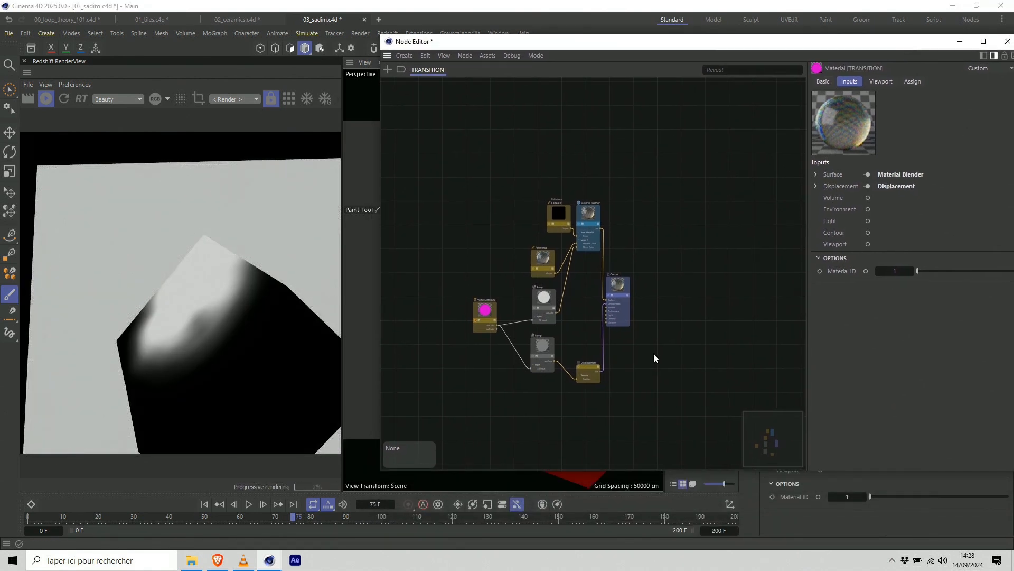
Examine the blend ramp and the tiles Reference node, and solo the Material Blender to view the blend without displacement.
left_click(544, 303)
left_click(561, 220)
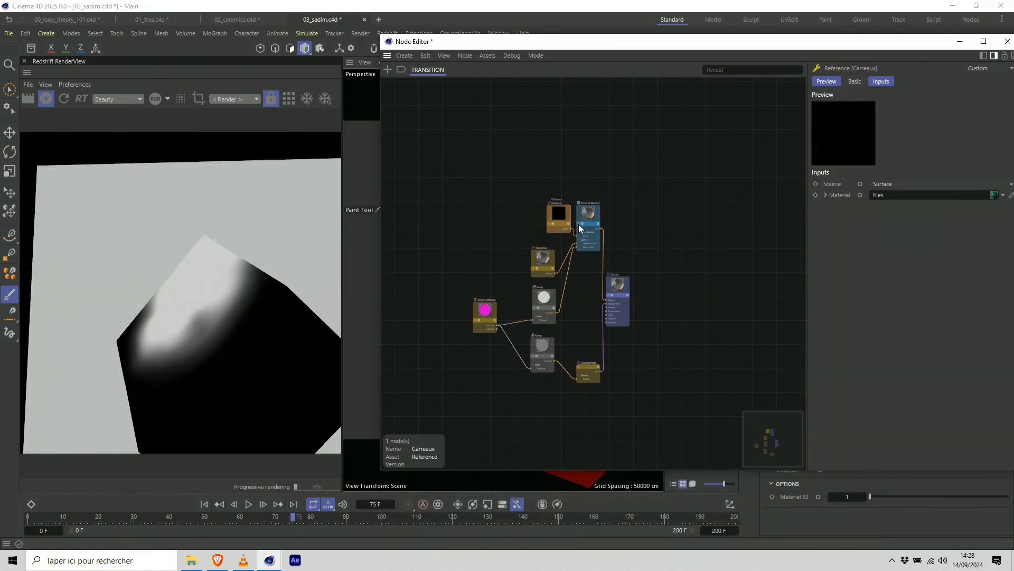
left_click(579, 224)
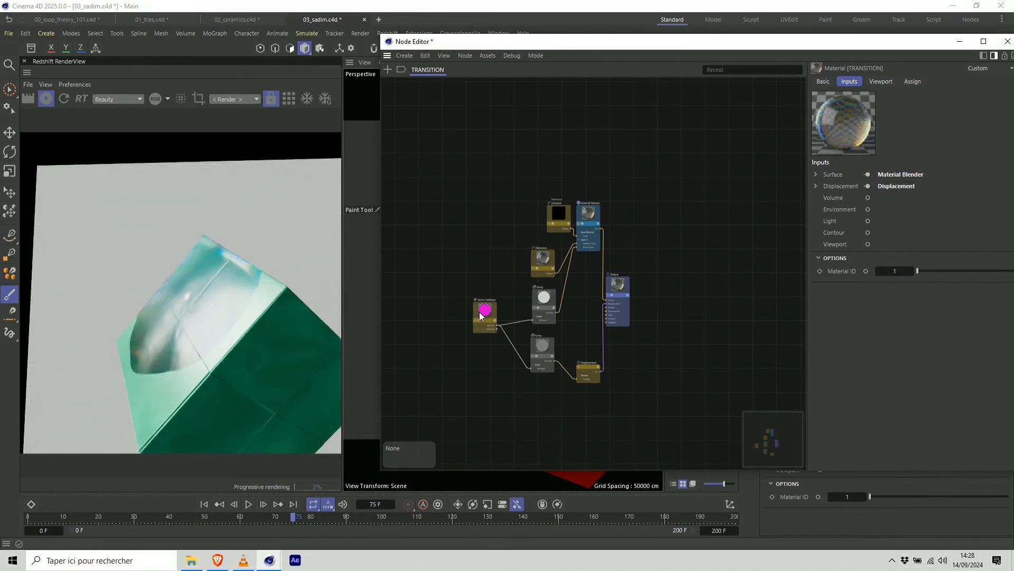
left_click_drag(554, 207, 550, 198)
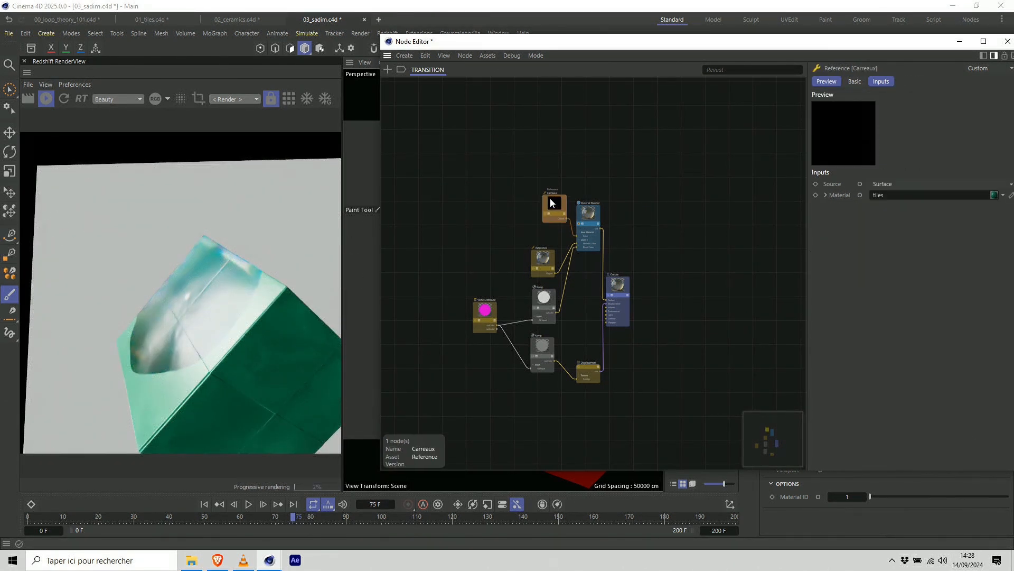
left_click(579, 229)
Solo the Ramp node feeding the Displacement node to examine its ring pattern on the cube.
left_click(543, 343)
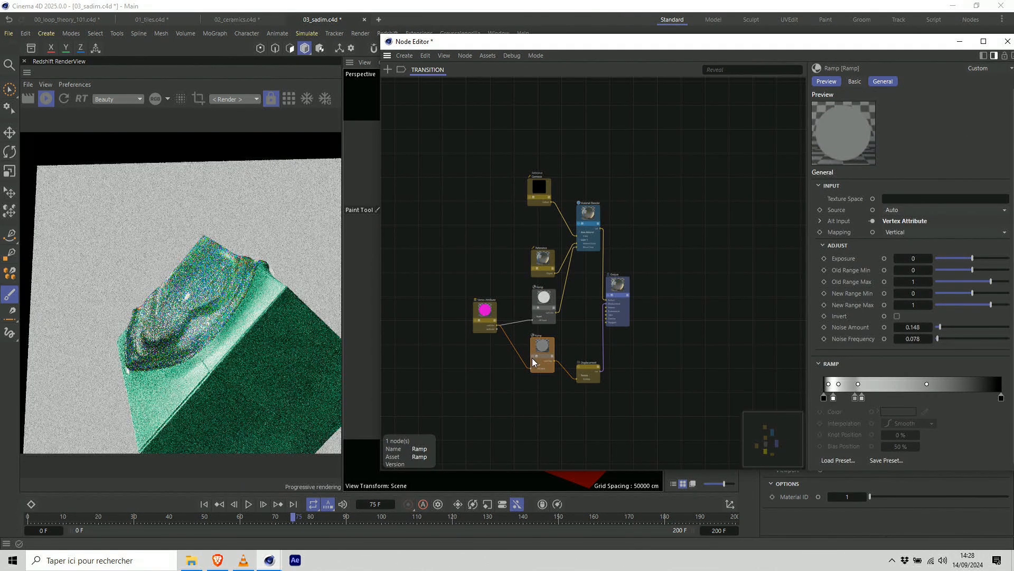
left_click(531, 356)
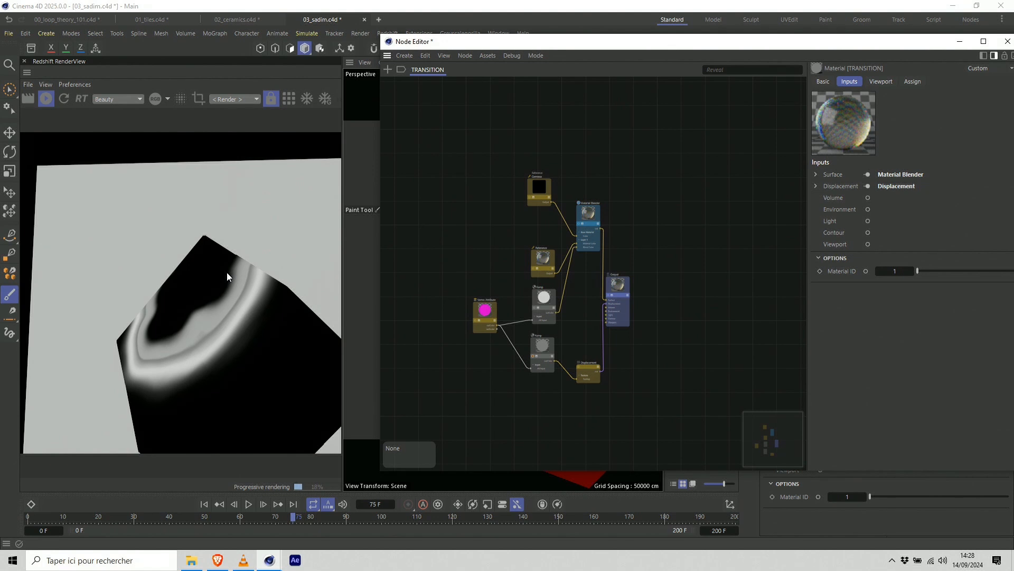
left_click(531, 356)
left_click(532, 356)
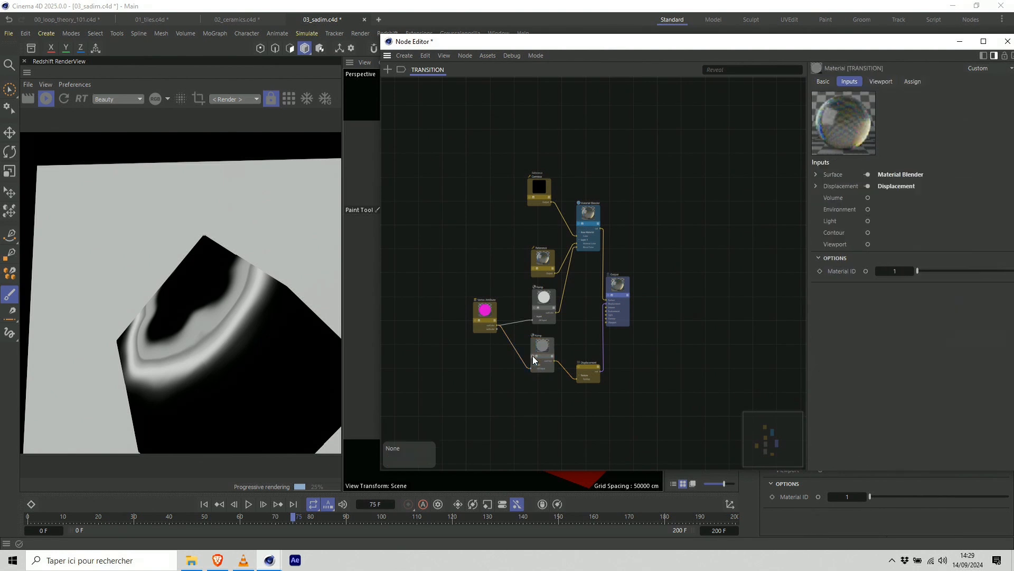
Widen the render view and switch it to clay shading to examine the cube's displacement, closing the node graph.
left_click_drag(343, 107, 371, 108)
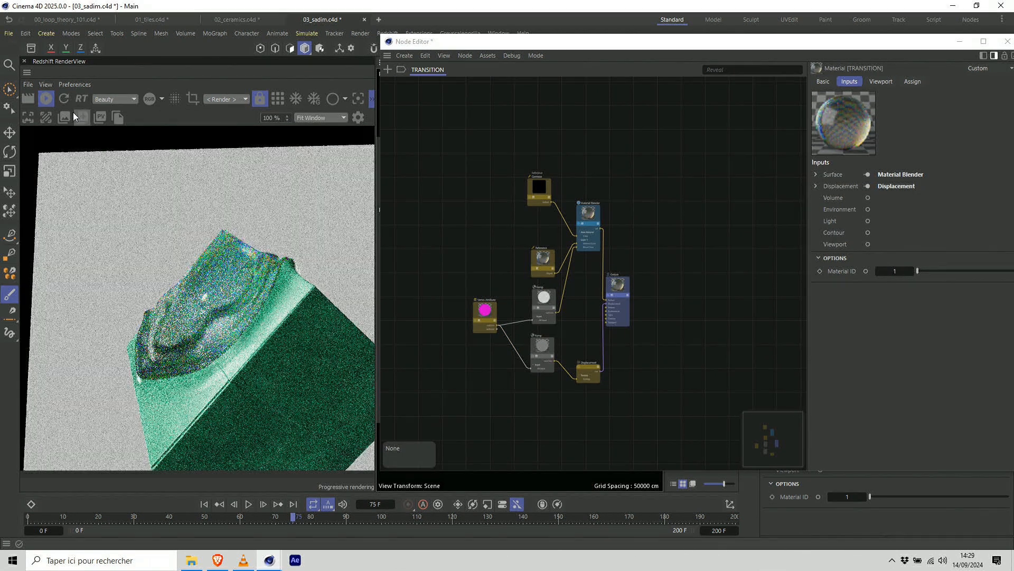
left_click(332, 101)
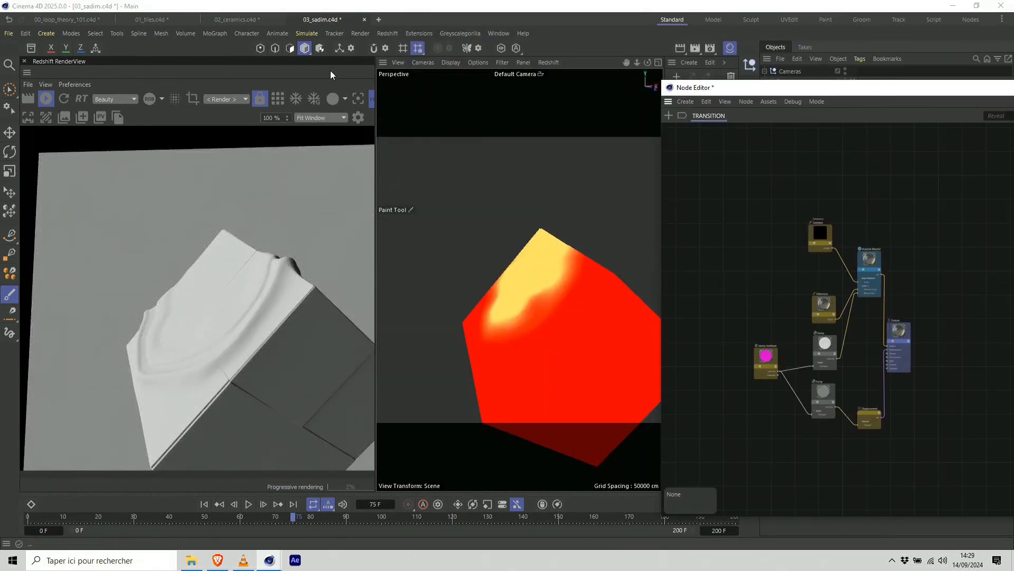
left_click_drag(977, 87, 525, 82)
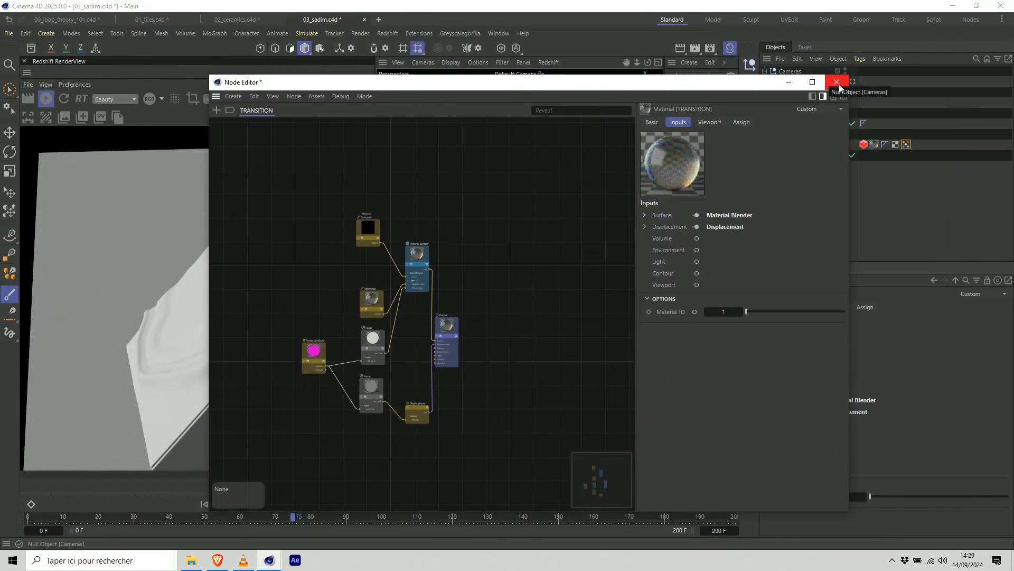
left_click(837, 82)
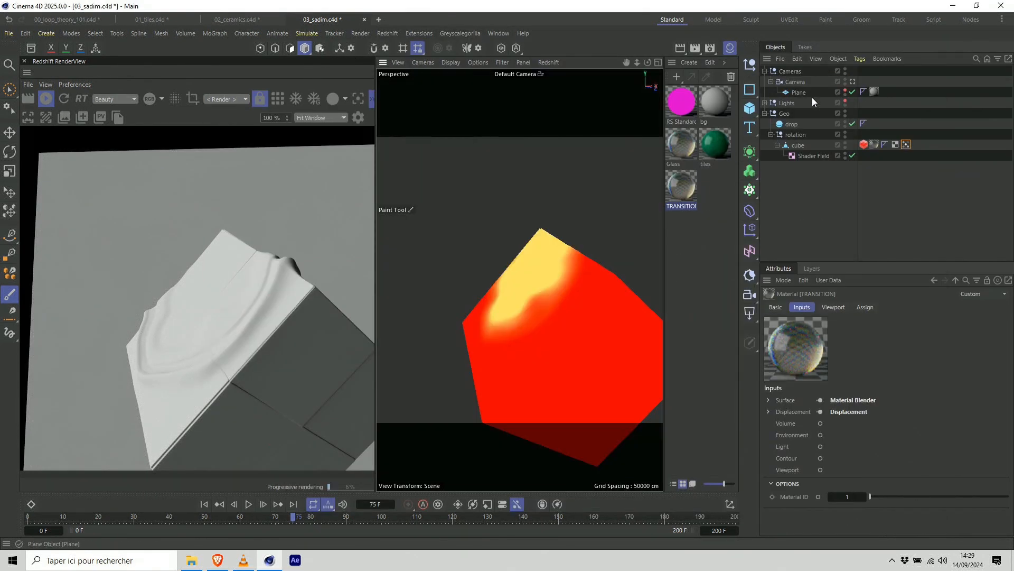
Switch to the Brave browser and show the presentation's closing "Thank you!" slide.
left_click(217, 561)
left_click(194, 248)
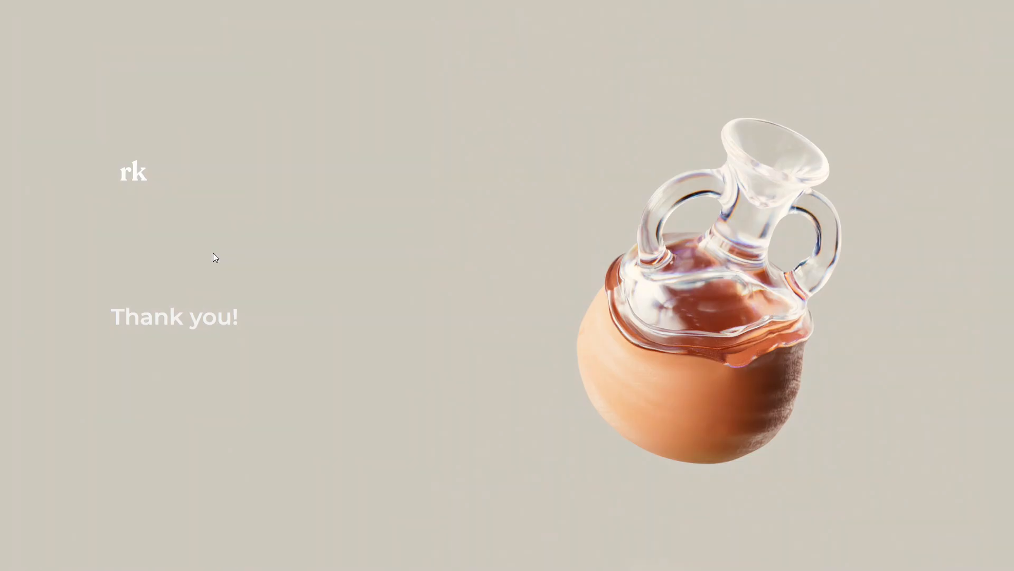